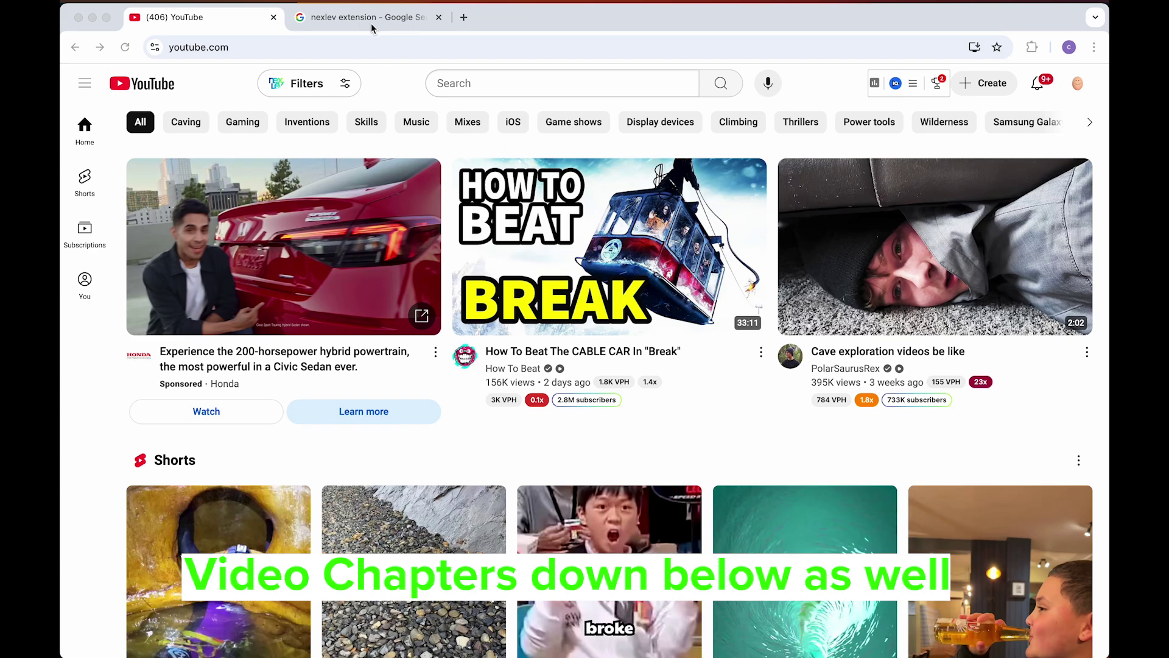
Open the Chrome Web Store page of Nexlev YouTube Research & Analytics from the Google results
left_click(372, 19)
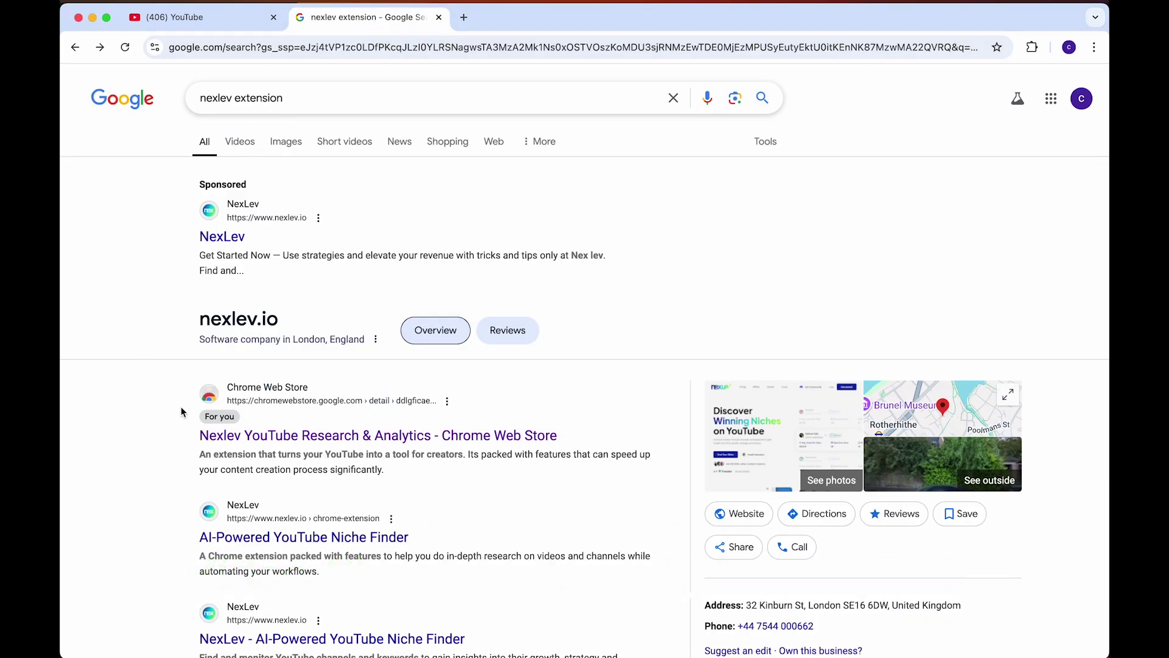
scroll(181, 412, "down", 3)
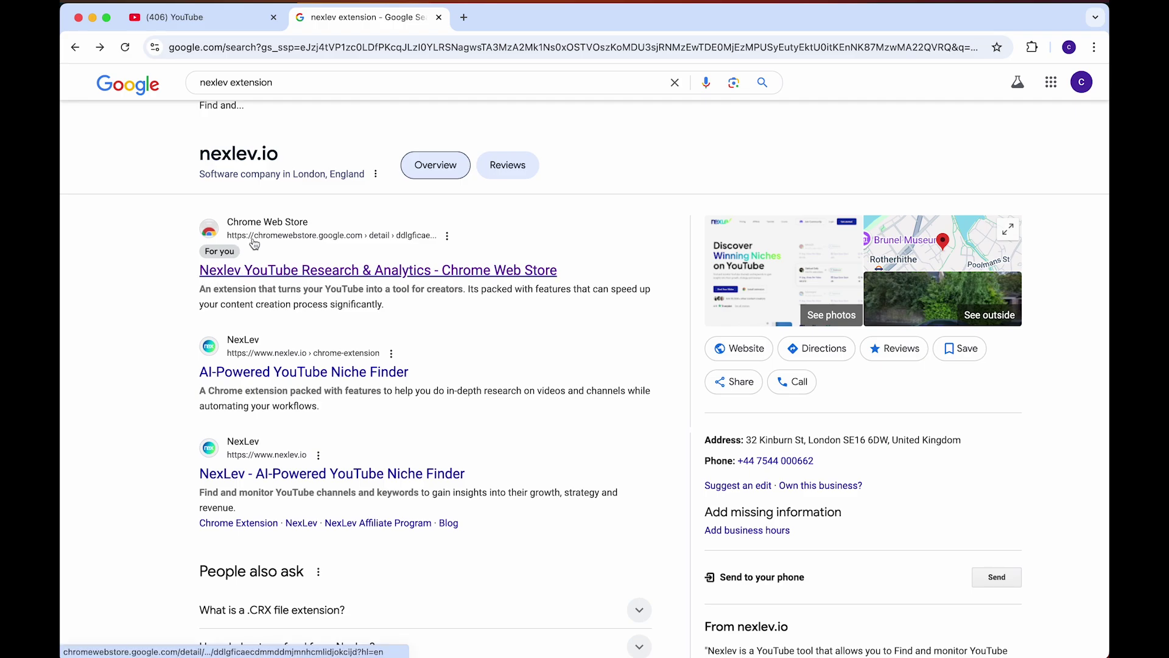
left_click(253, 268)
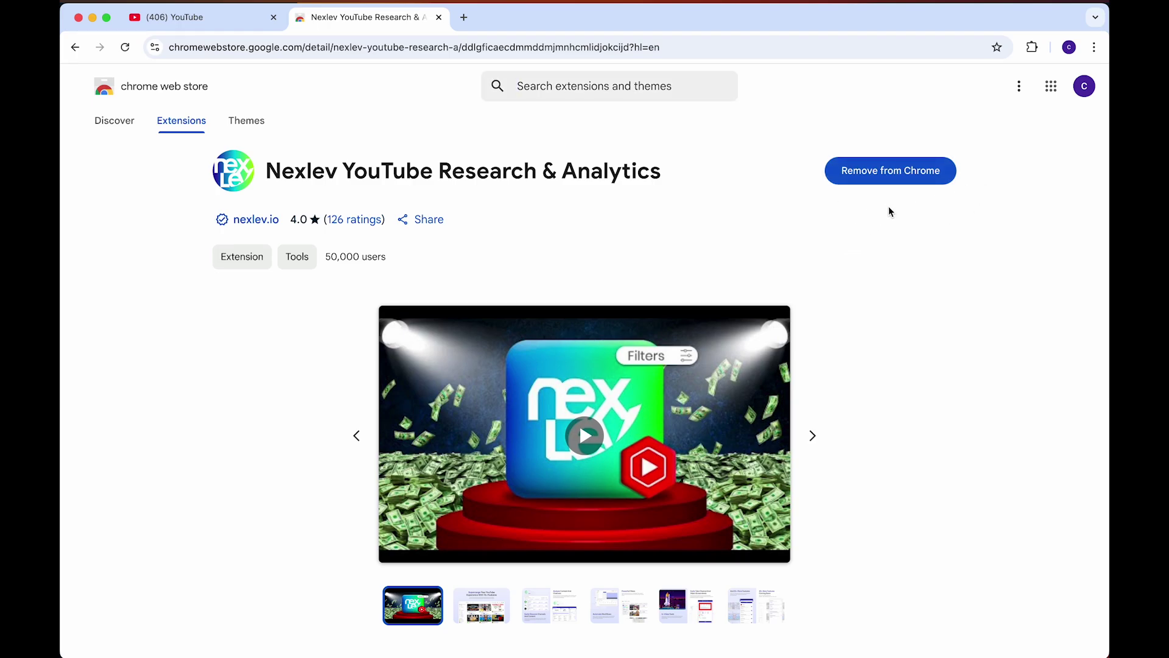
Return to the YouTube homepage and examine the view, outlier and subscriber badges on the recommended videos
left_click(235, 20)
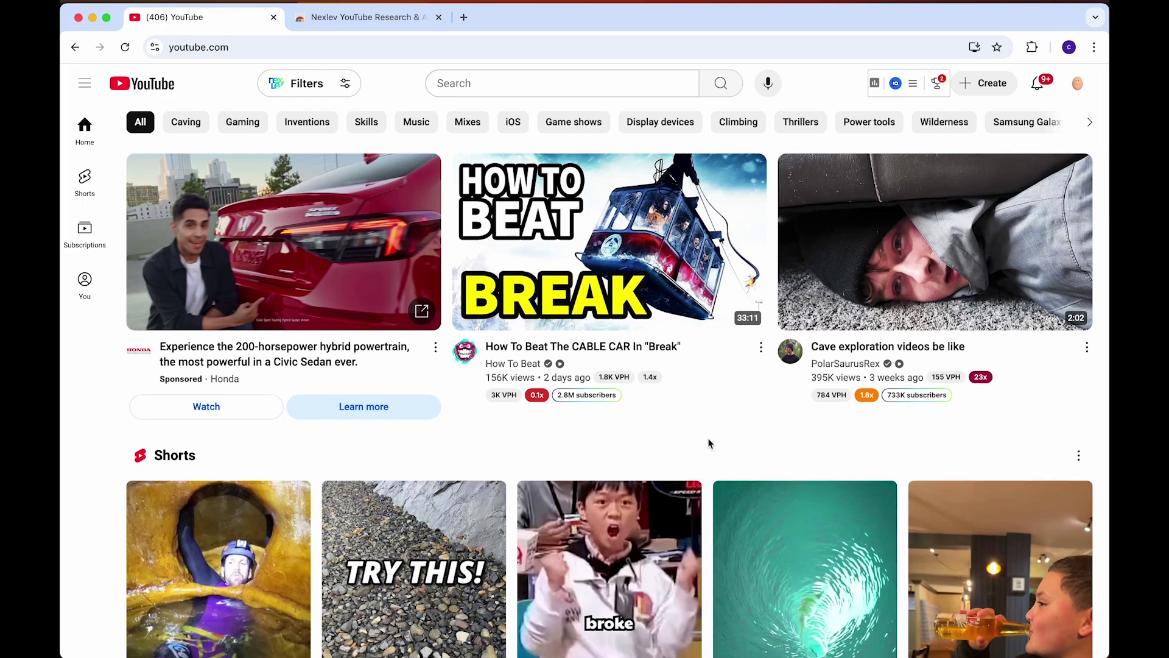
scroll(709, 444, "down", 2)
scroll(709, 440, "up", 2)
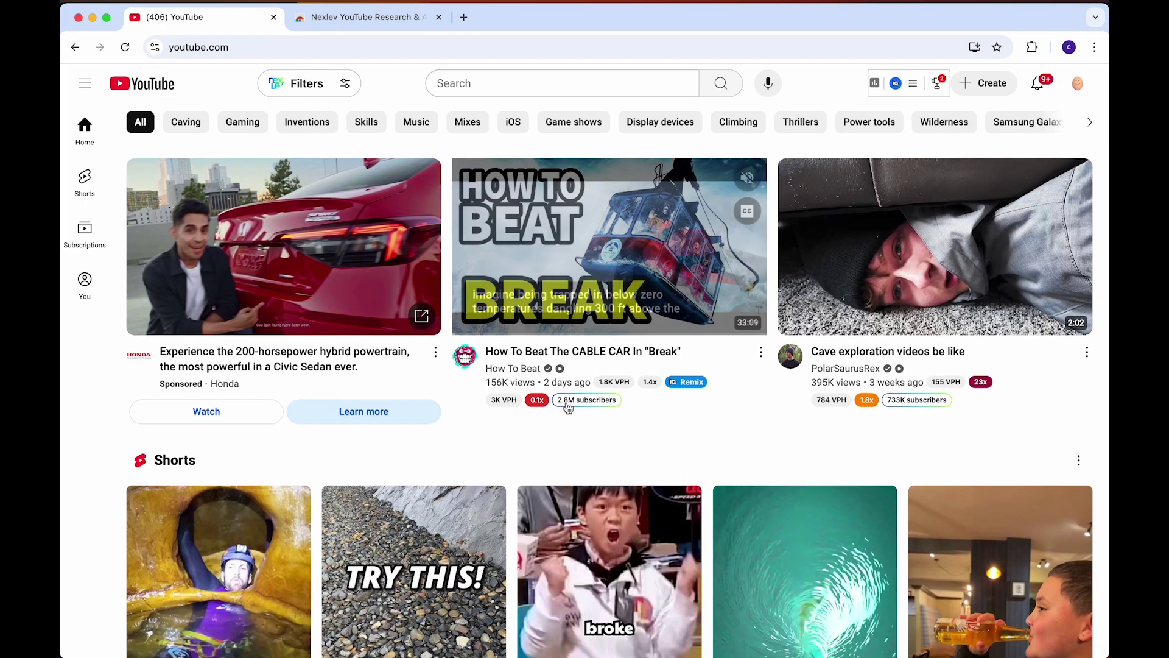
scroll(692, 455, "down", 15)
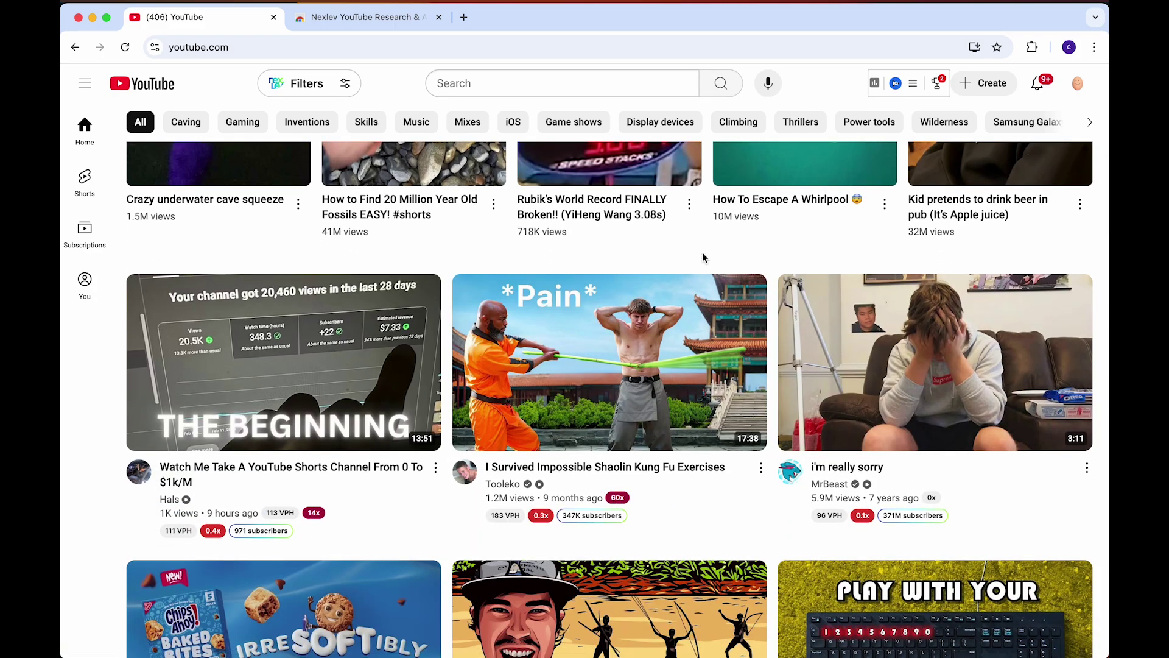
scroll(609, 305, "up", 5)
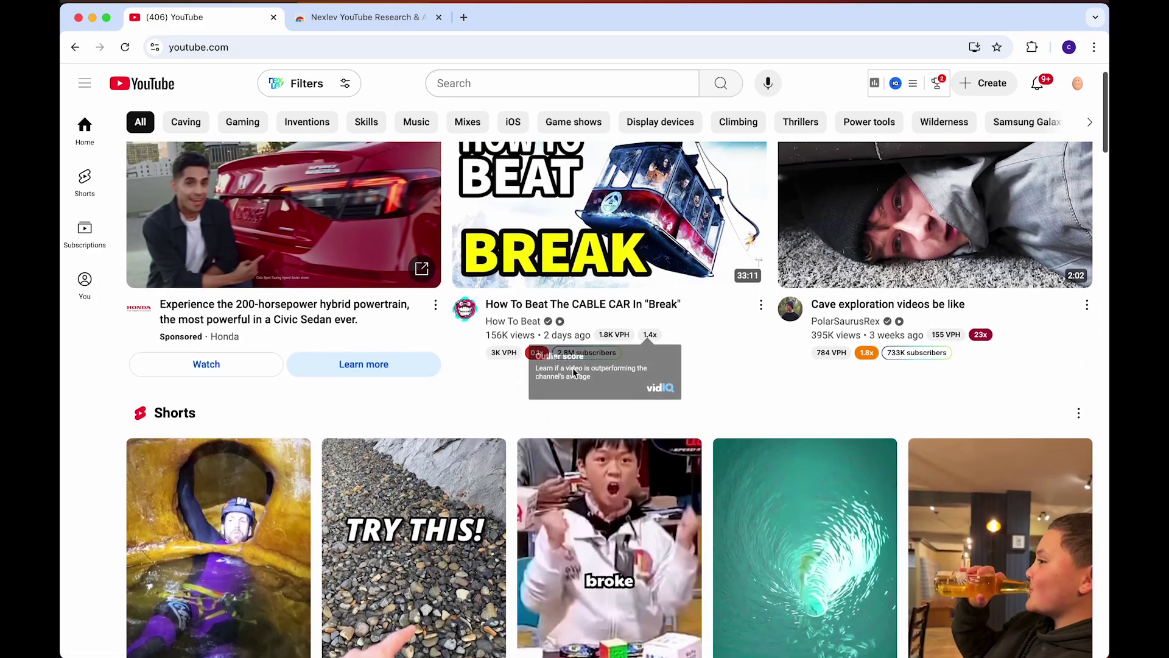
scroll(530, 395, "up", 1)
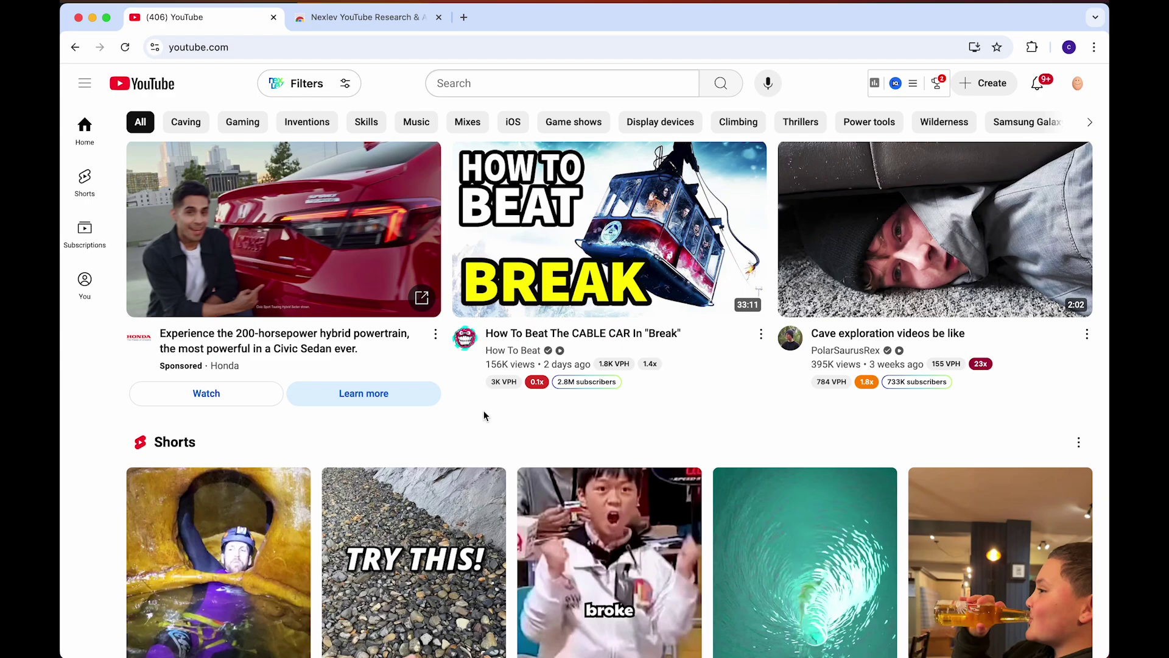
scroll(390, 115, "up", 1)
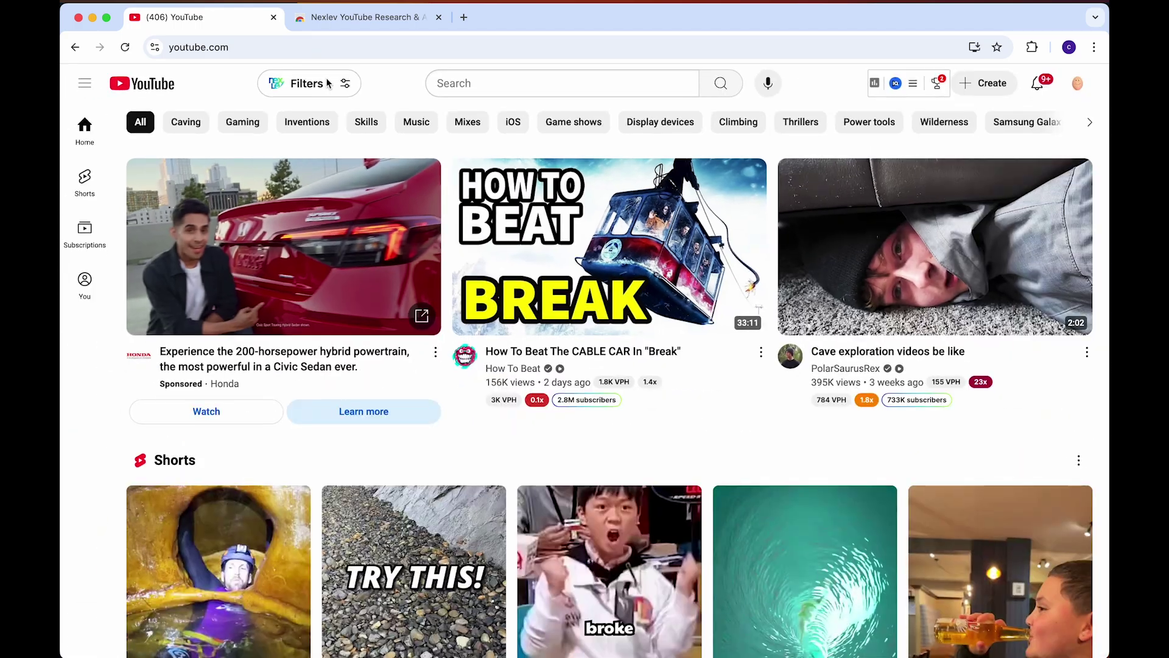
Filter the homepage videos with Nexlev to channels with at most 51,000 subscribers and videos with at least 973,000 views
left_click(327, 83)
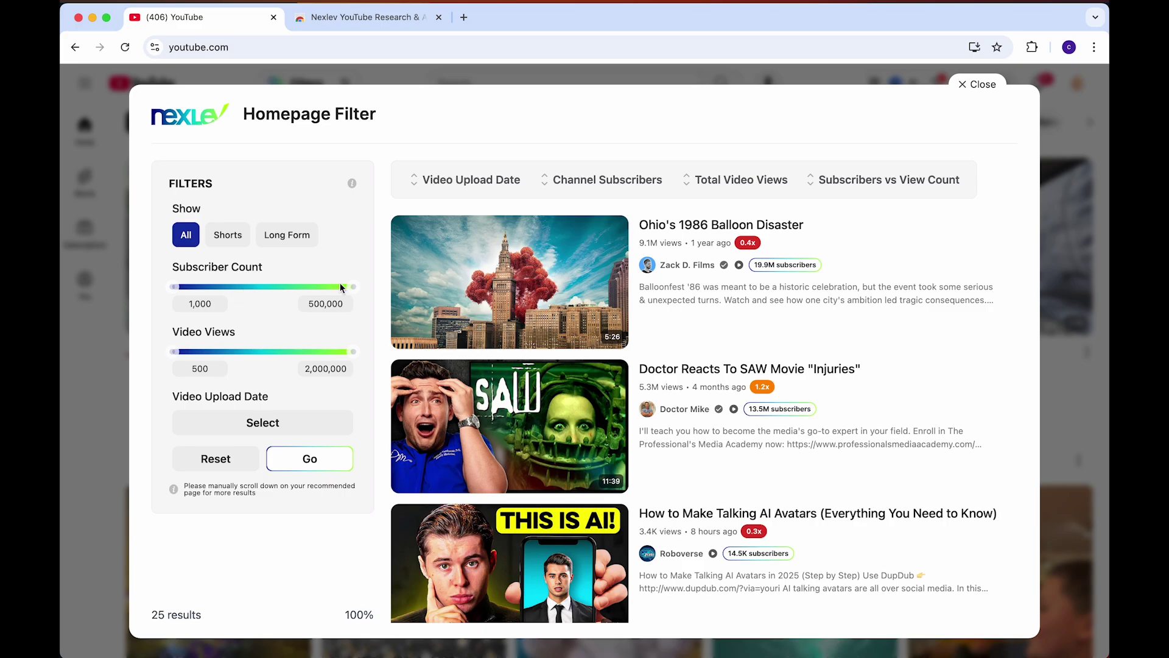
left_click_drag(355, 285, 192, 286)
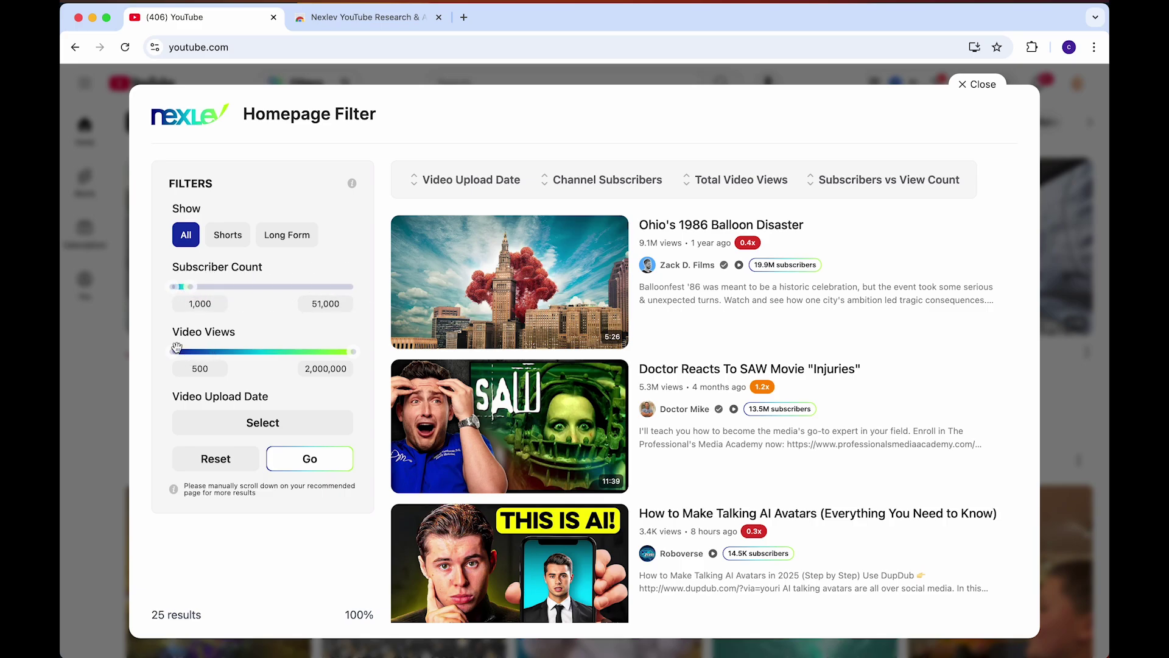
left_click_drag(177, 347, 263, 352)
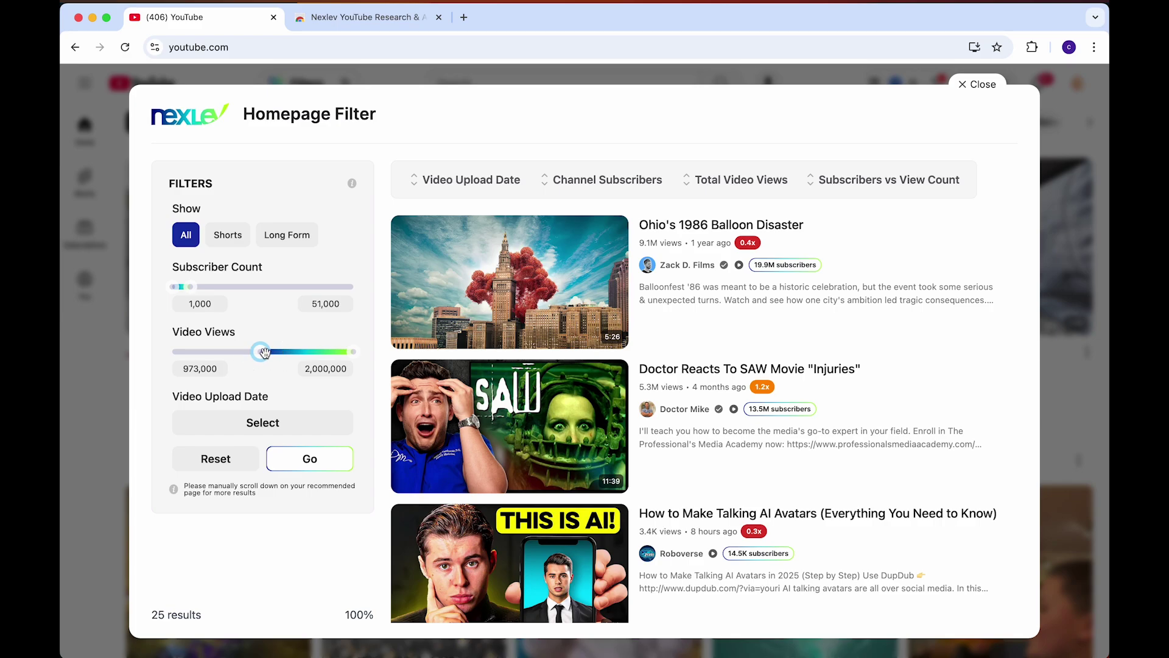
left_click(314, 461)
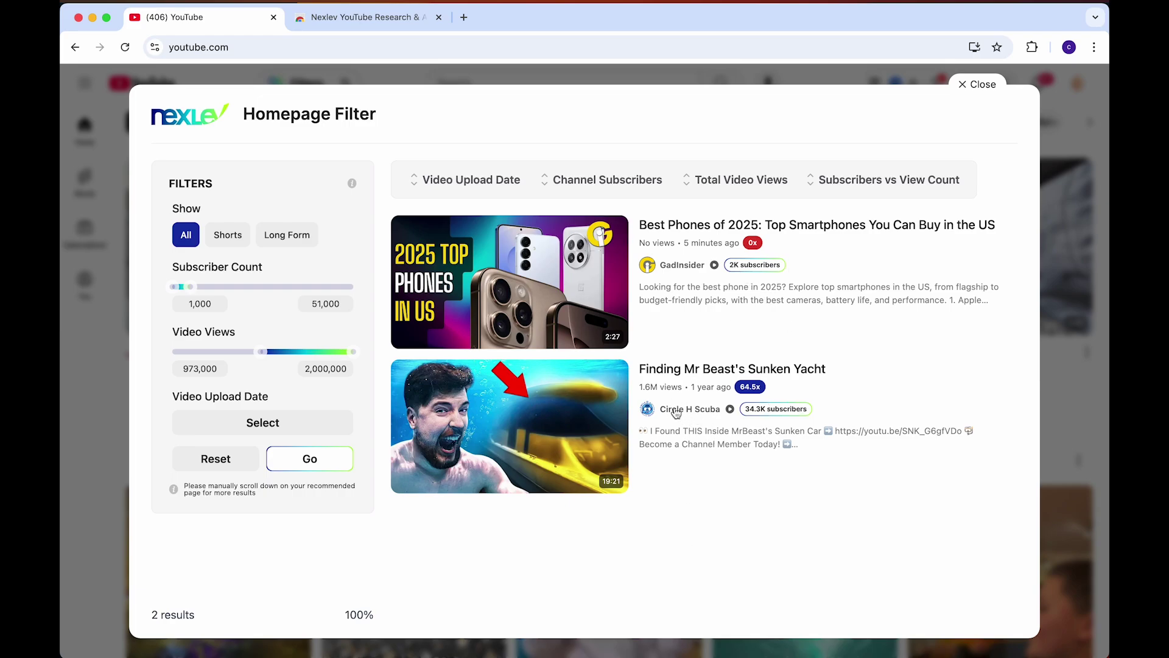
Close the homepage filter and load many more recommended videos on the YouTube homepage
left_click(979, 84)
scroll(780, 475, "down", 5)
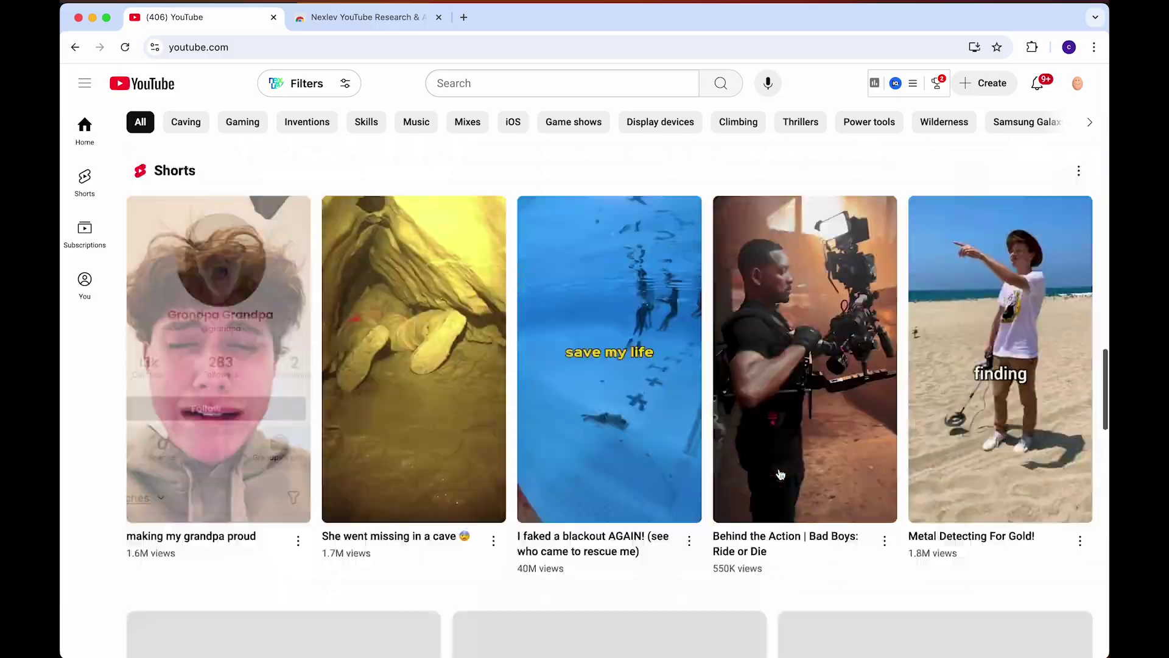
scroll(780, 475, "down", 20)
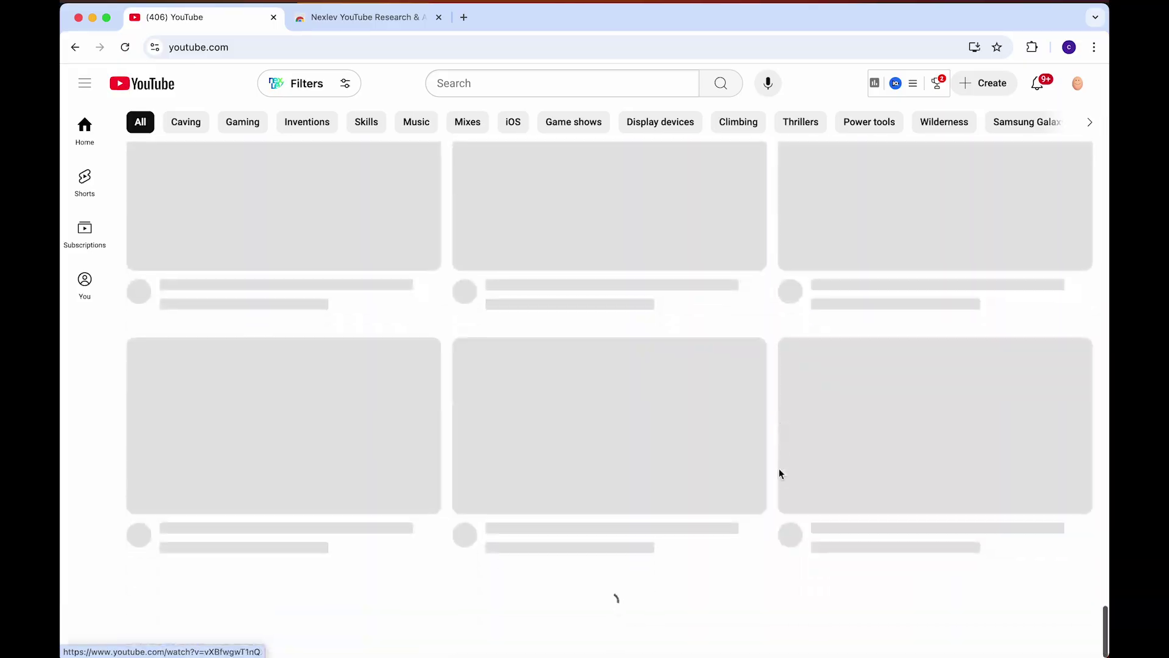
scroll(763, 345, "down", 10)
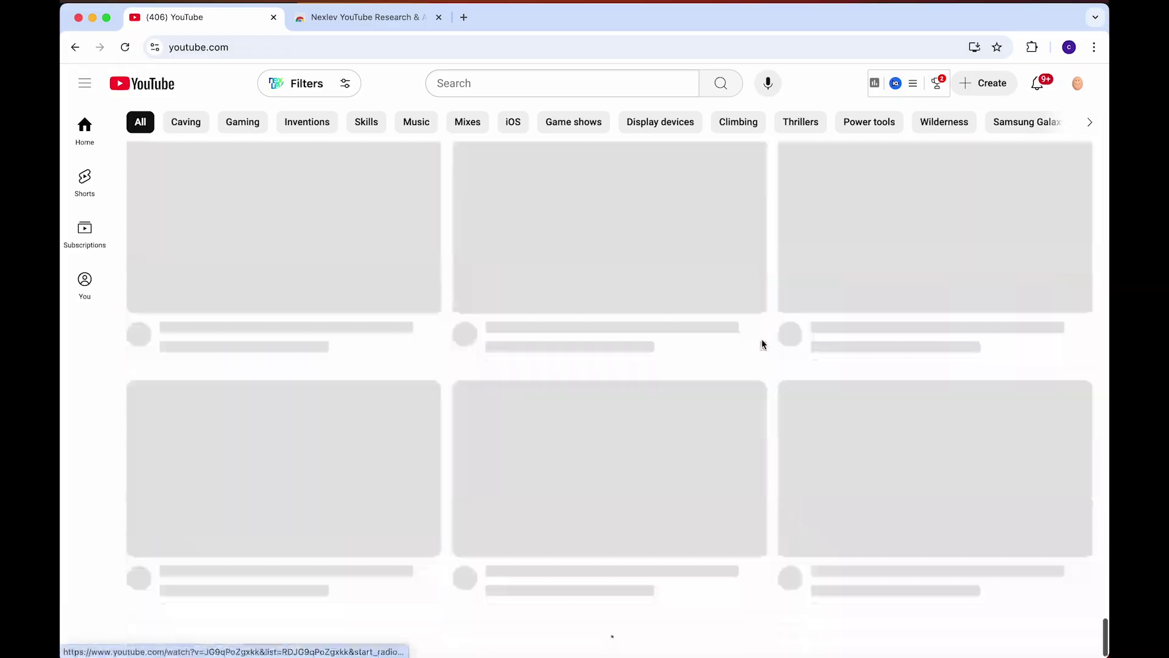
scroll(427, 365, "up", 10)
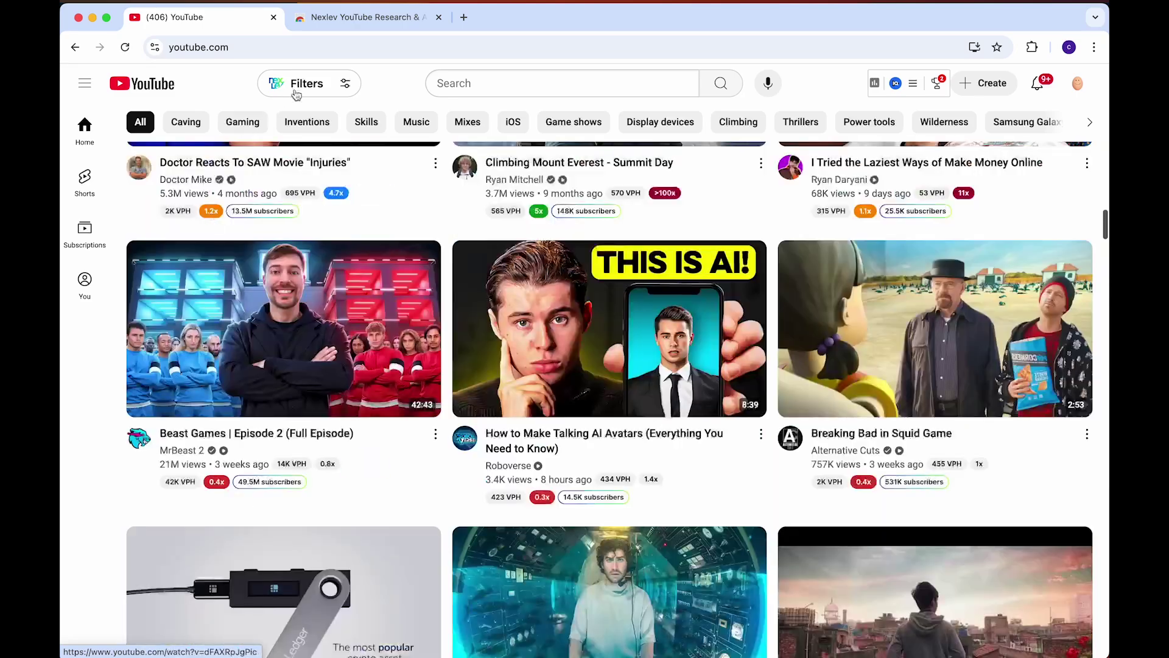
Filter the extended homepage feed to channels with at most 87,000 subscribers and videos with at least 874,000 views
left_click(307, 83)
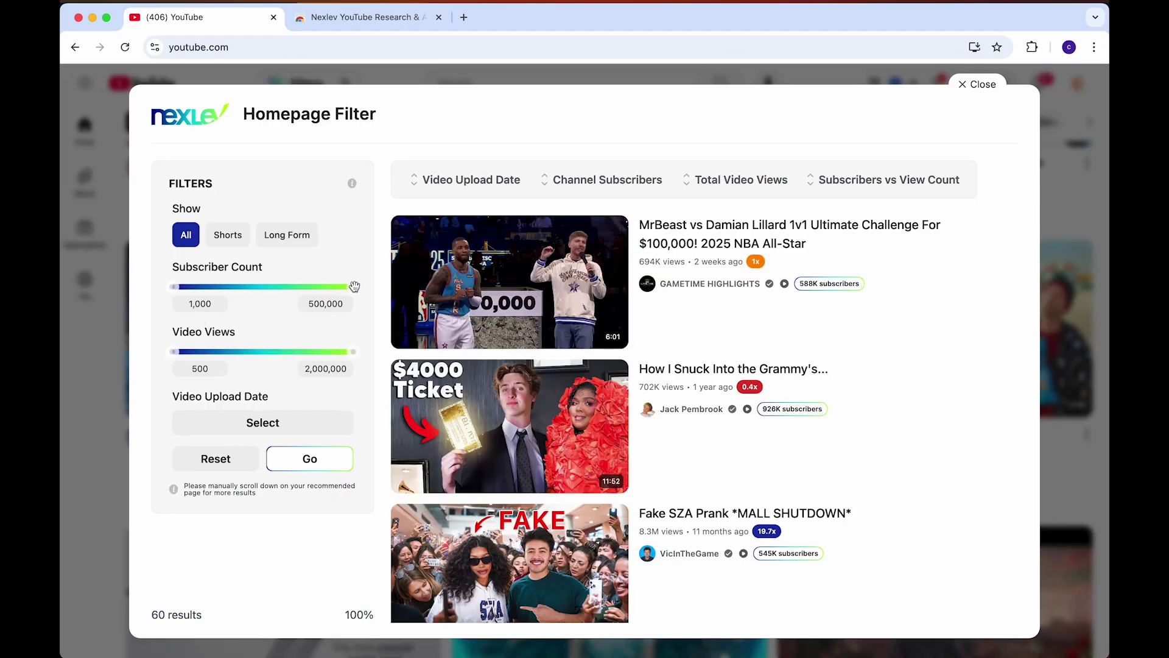
left_click_drag(353, 286, 201, 286)
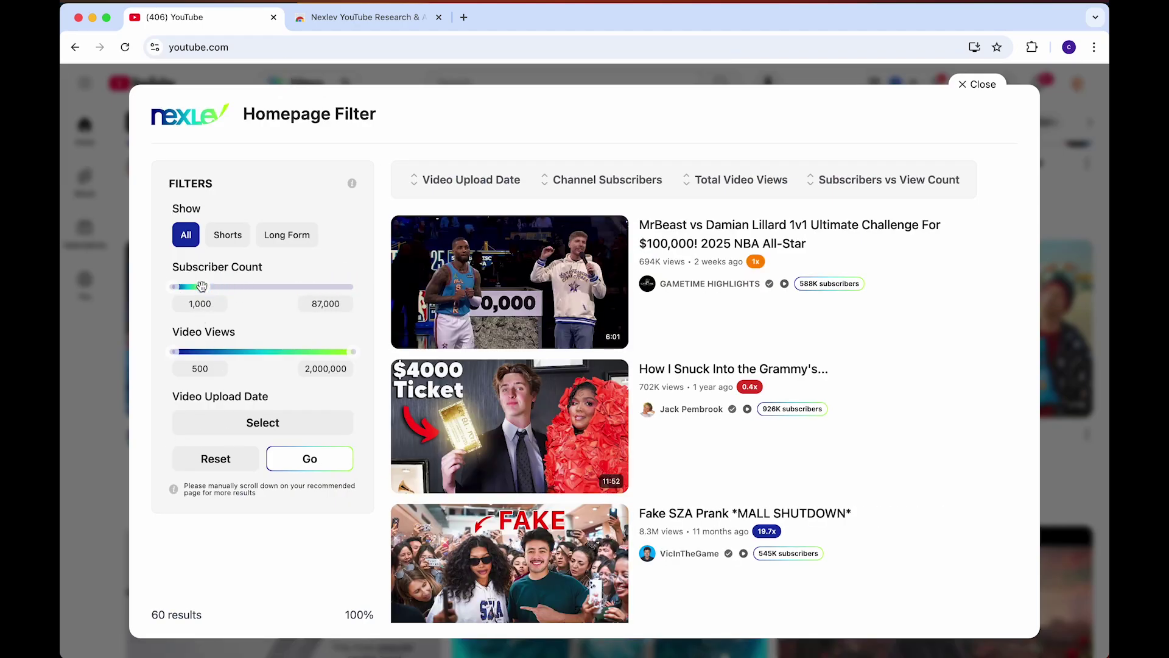
left_click_drag(176, 352, 307, 353)
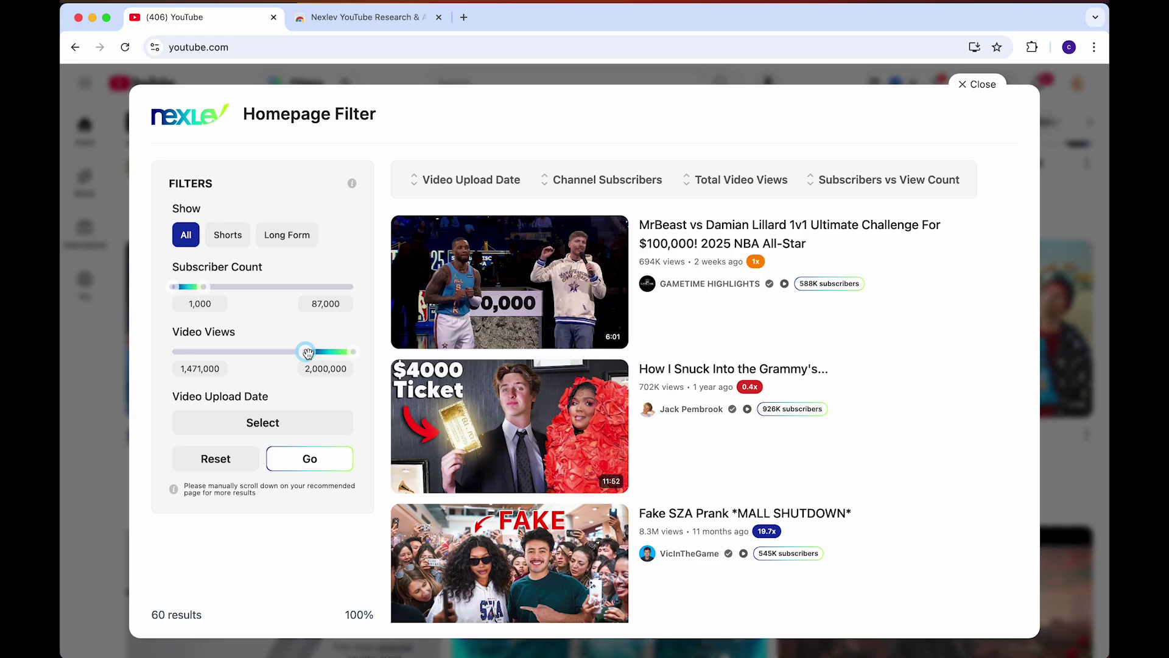
left_click(334, 461)
Review the filtered homepage videos, comparing their views, outlier scores and channel subscriber counts
scroll(736, 376, "down", 1)
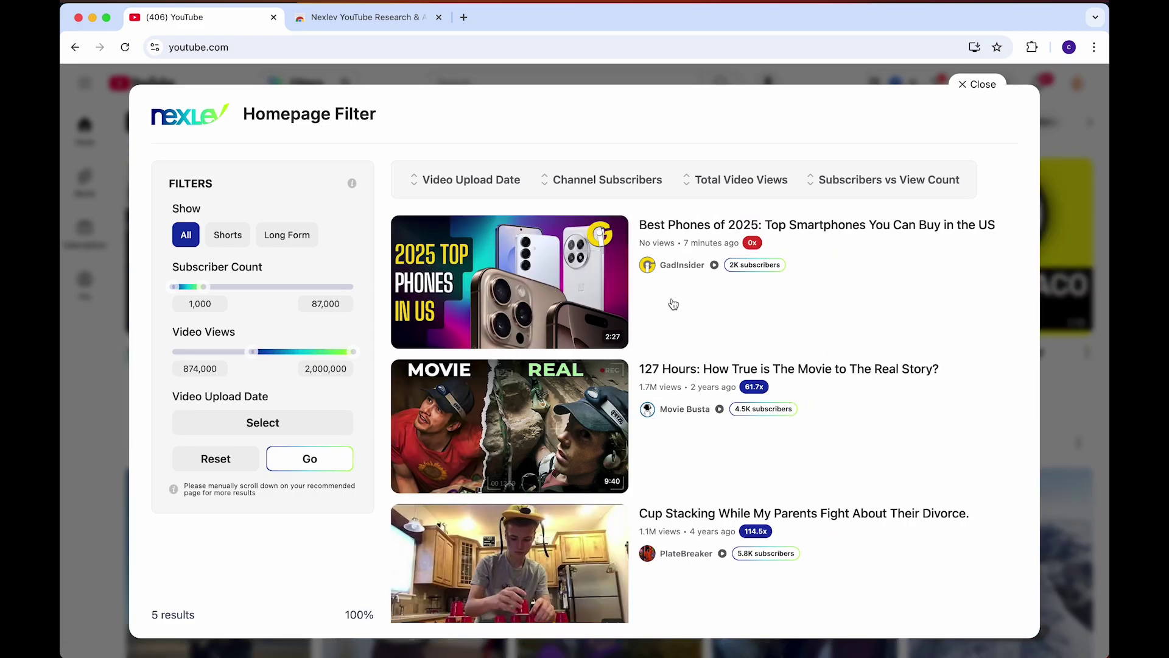
scroll(856, 304, "down", 5)
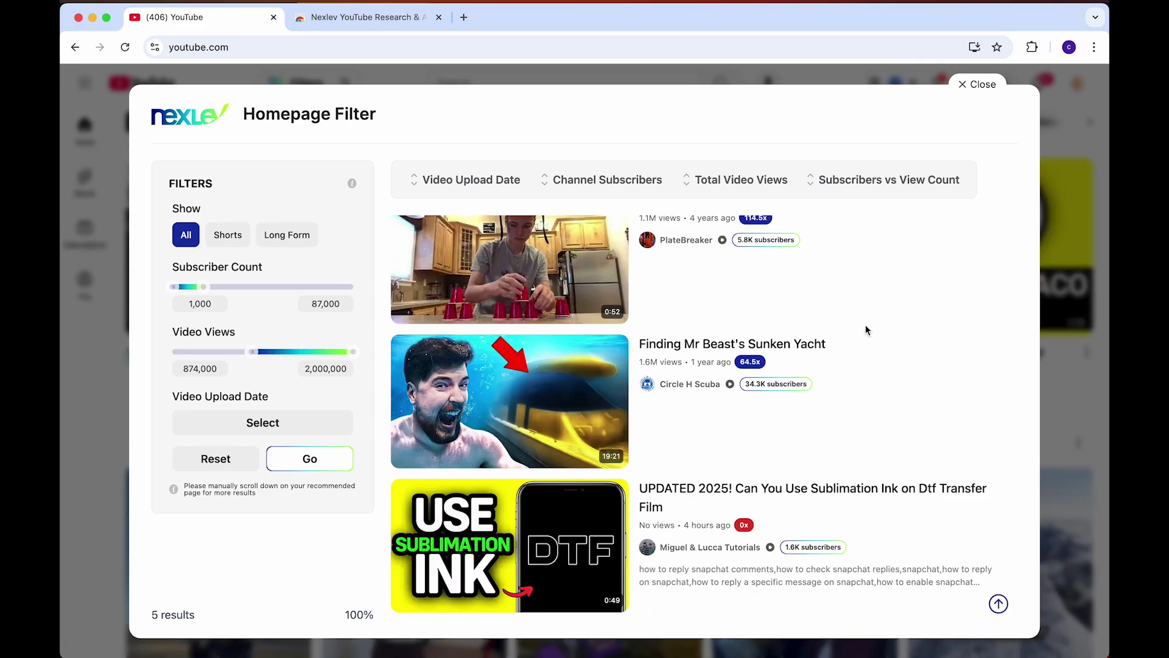
scroll(865, 324, "up", 5)
scroll(865, 324, "down", 5)
scroll(853, 329, "up", 3)
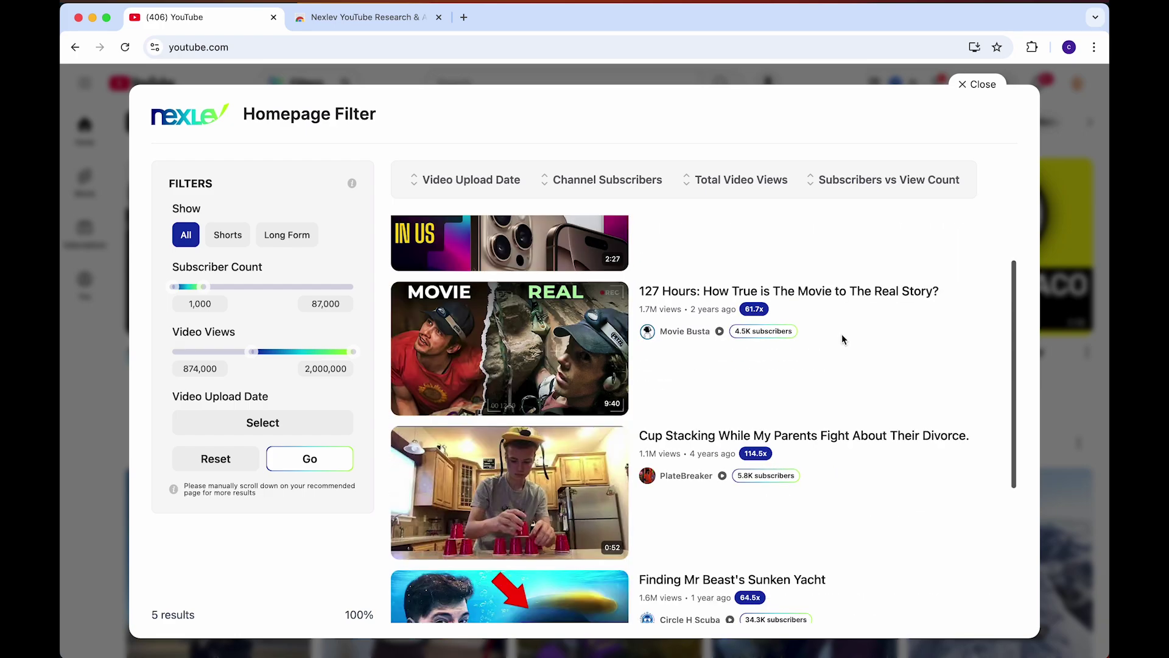
scroll(791, 365, "down", 1)
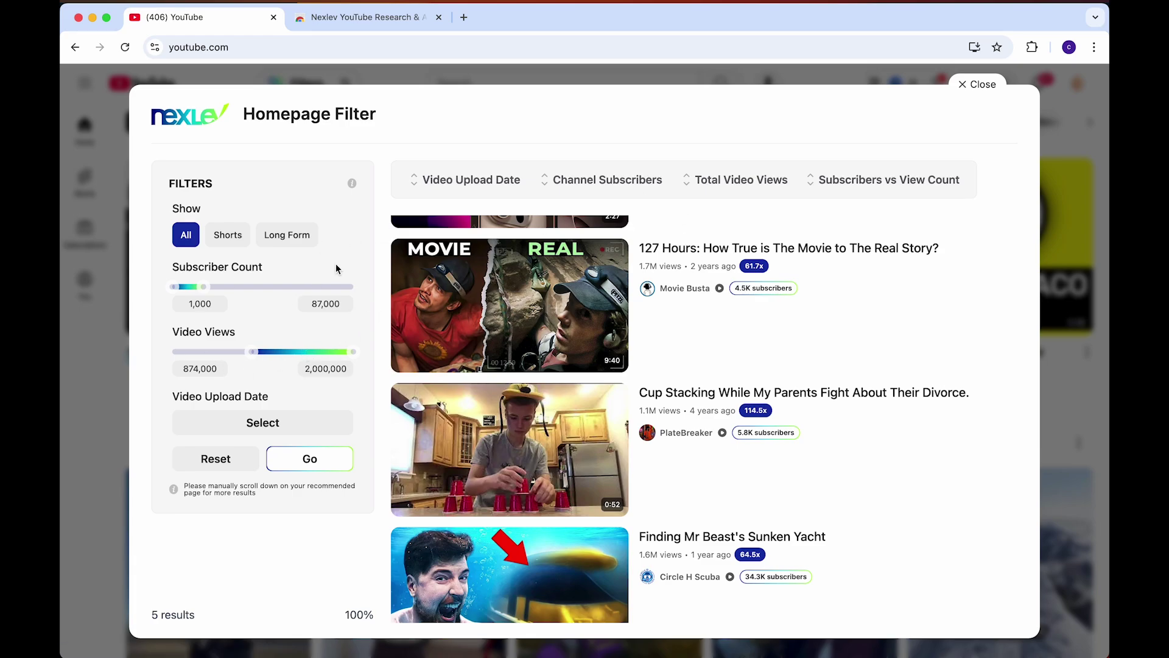
scroll(257, 297, "up", 3)
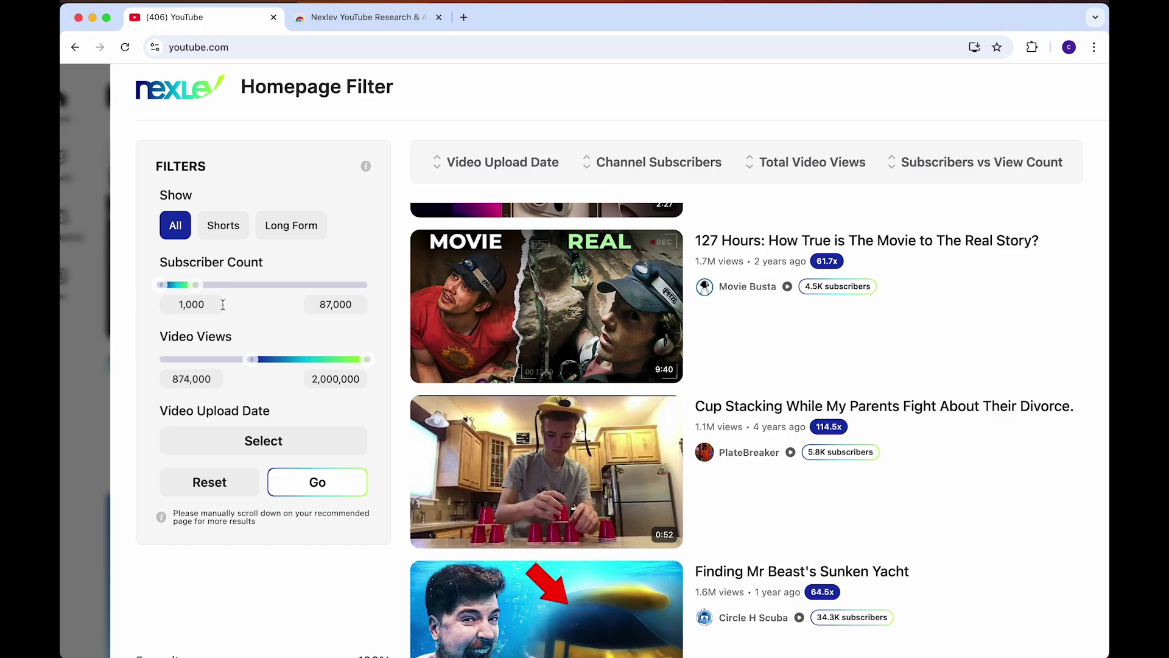
scroll(215, 297, "down", 3)
Limit the homepage filter results to Shorts, and close the filter to return to the homepage feed
left_click(228, 235)
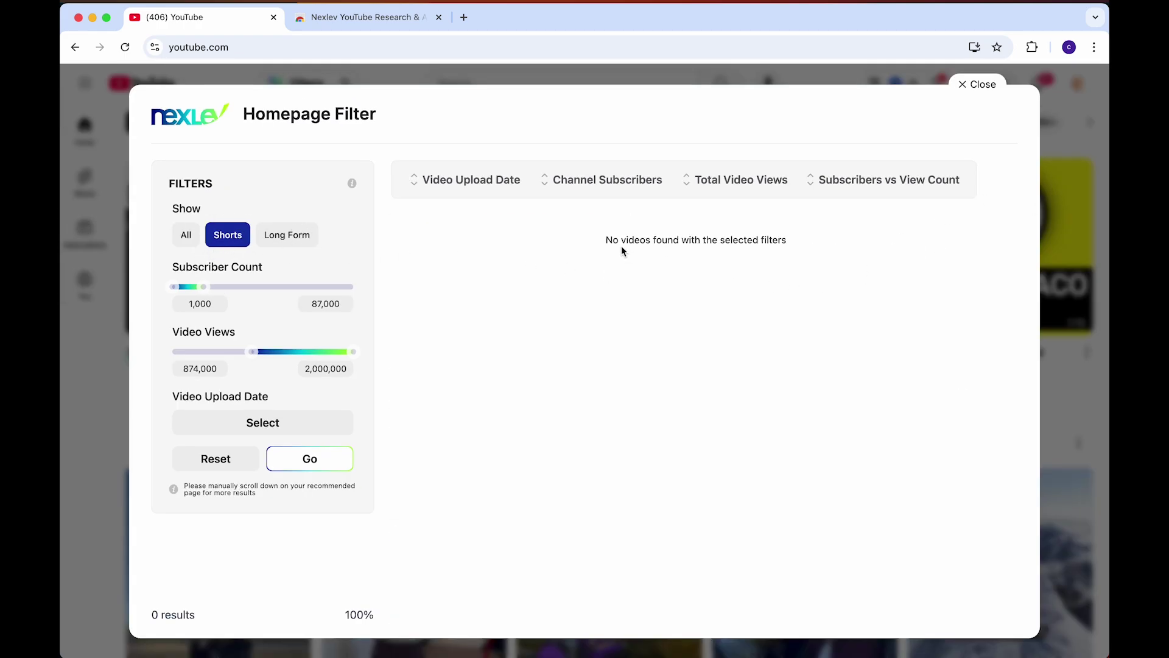
left_click_drag(203, 286, 192, 286)
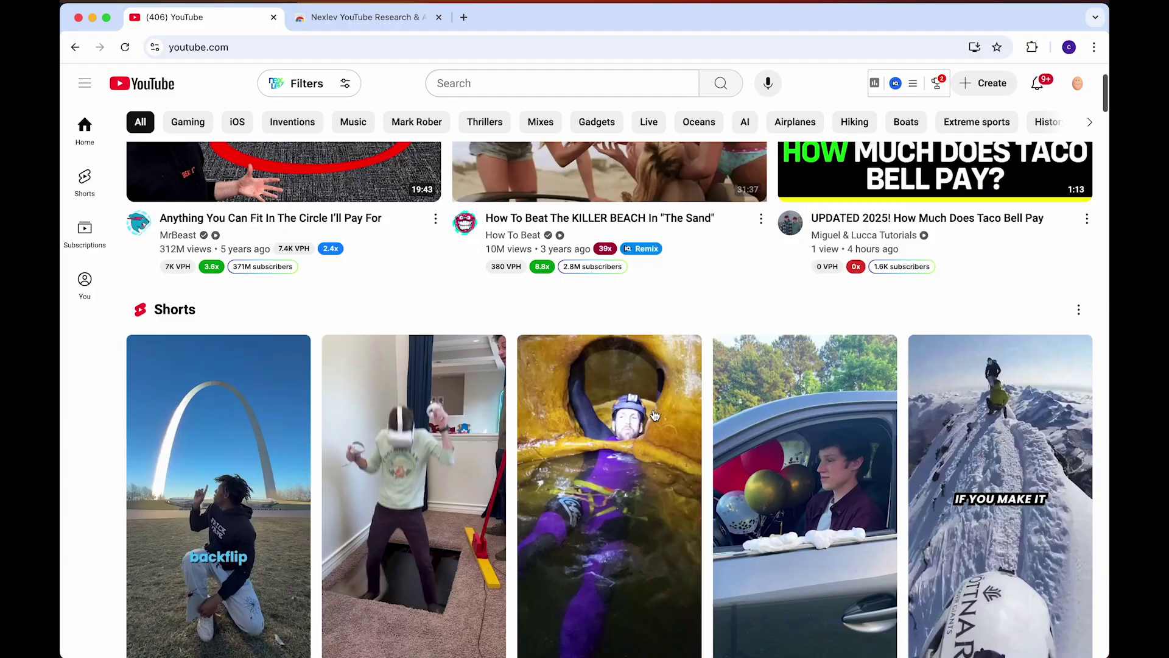
scroll(654, 416, "up", 5)
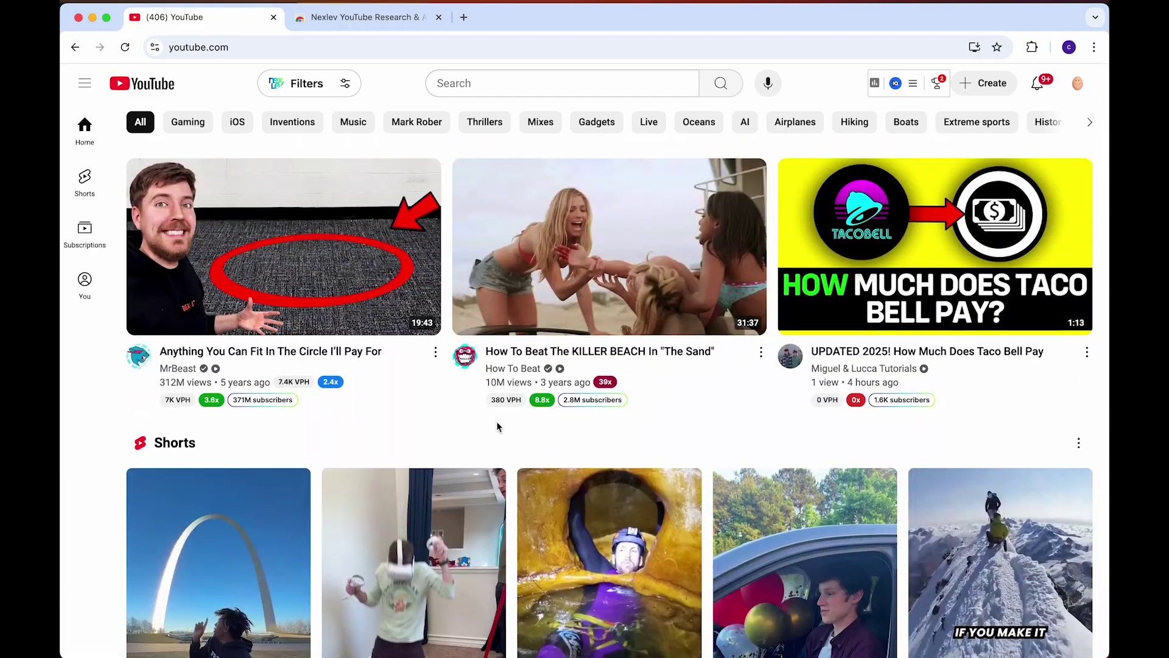
Search YouTube for clawquest using the recent search entry and load more of the results
left_click(439, 83)
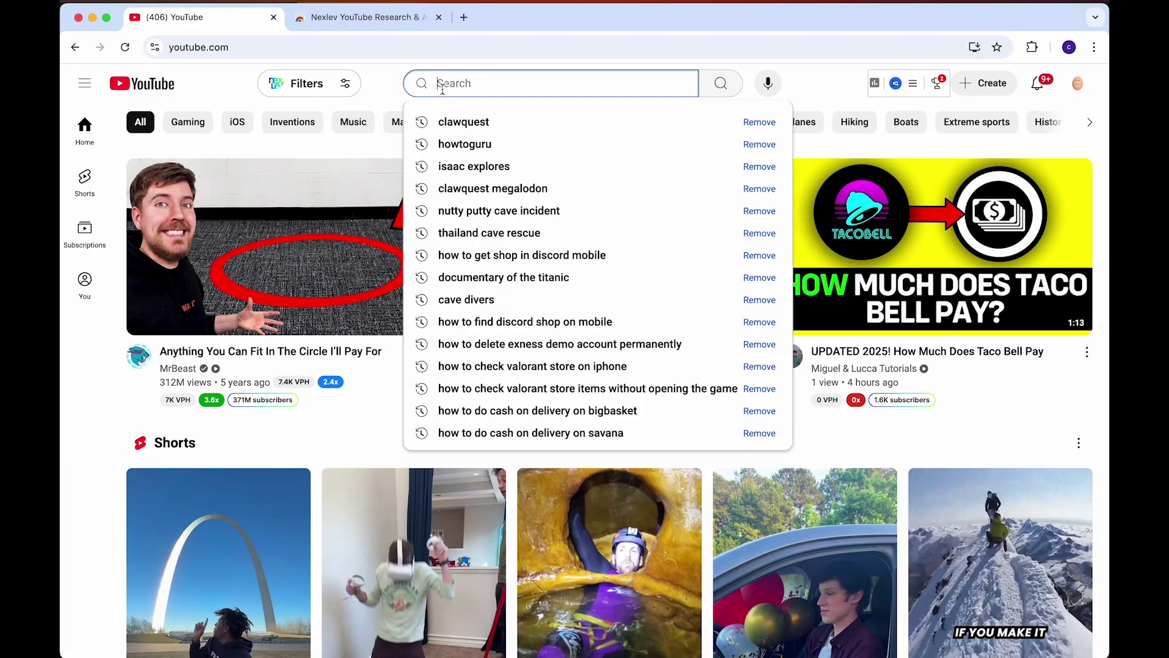
left_click(481, 121)
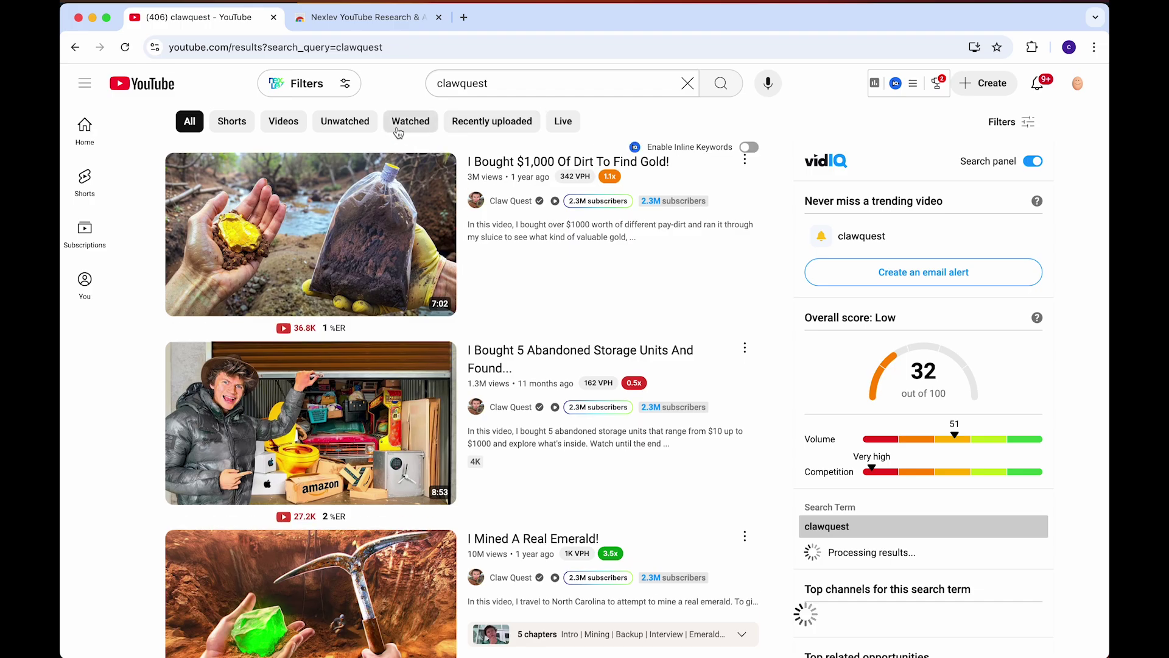
scroll(569, 413, "down", 10)
scroll(569, 407, "down", 5)
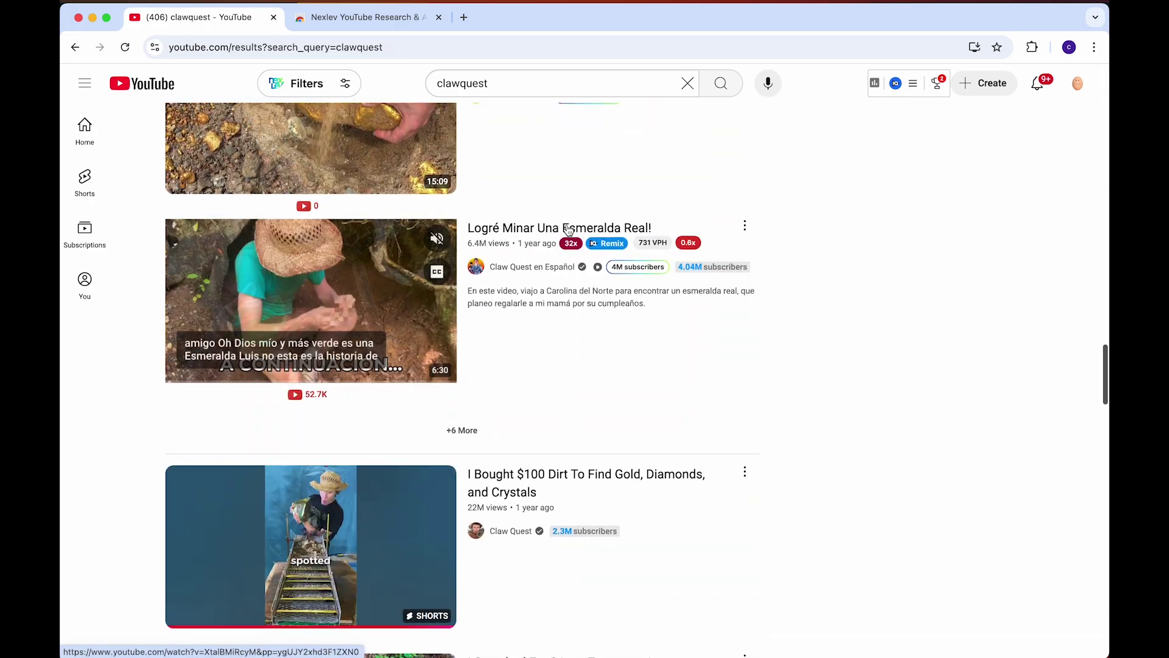
scroll(569, 365, "up", 20)
Apply the Nexlev filter to the clawquest search with 1,000 to 500,000 subscribers and 500 to 2,000,000 views
left_click(309, 83)
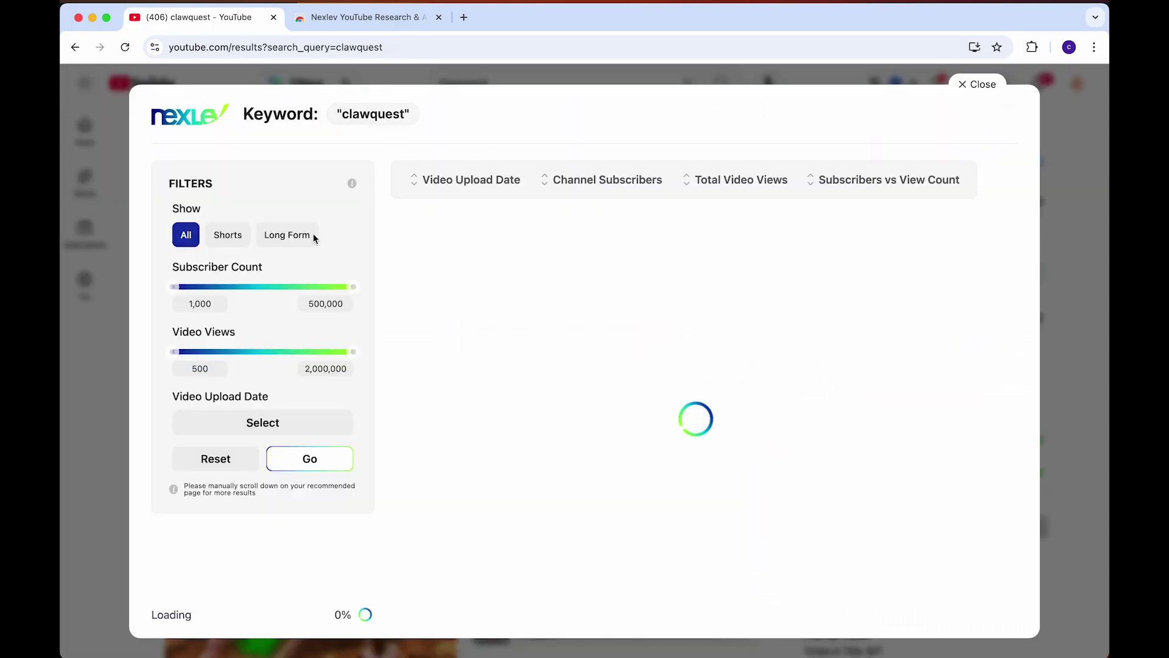
left_click(349, 284)
left_click_drag(349, 284, 385, 288)
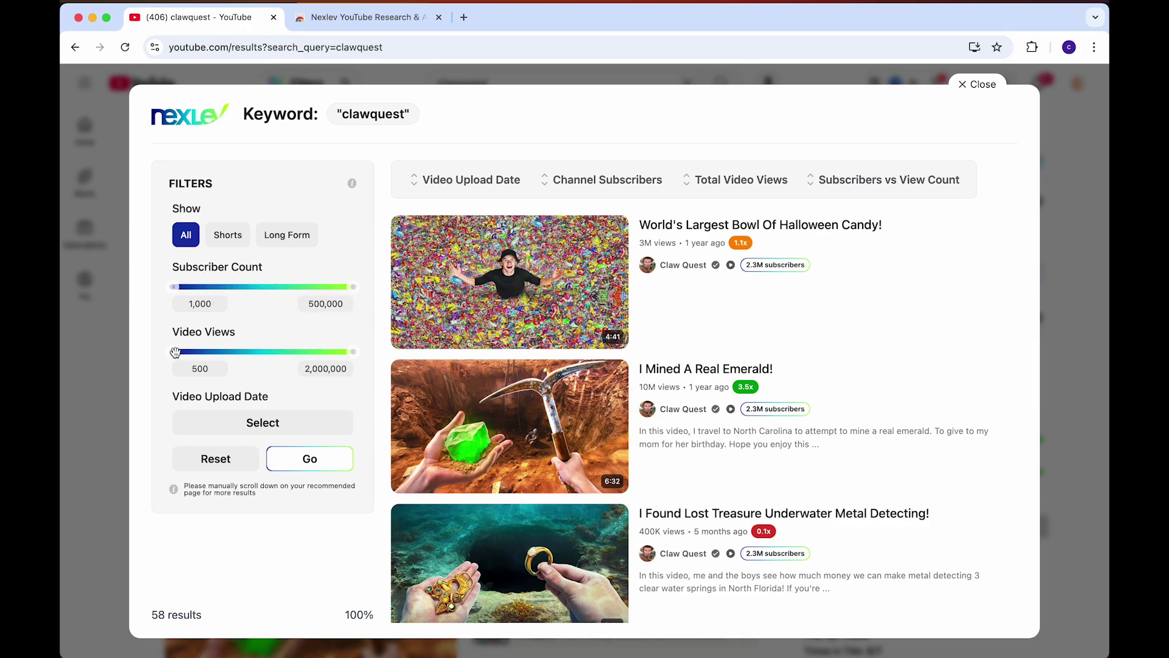
left_click(309, 459)
Look through the videos listed for the clawquest keyword and close the filter window
scroll(697, 402, "down", 3)
scroll(698, 404, "down", 5)
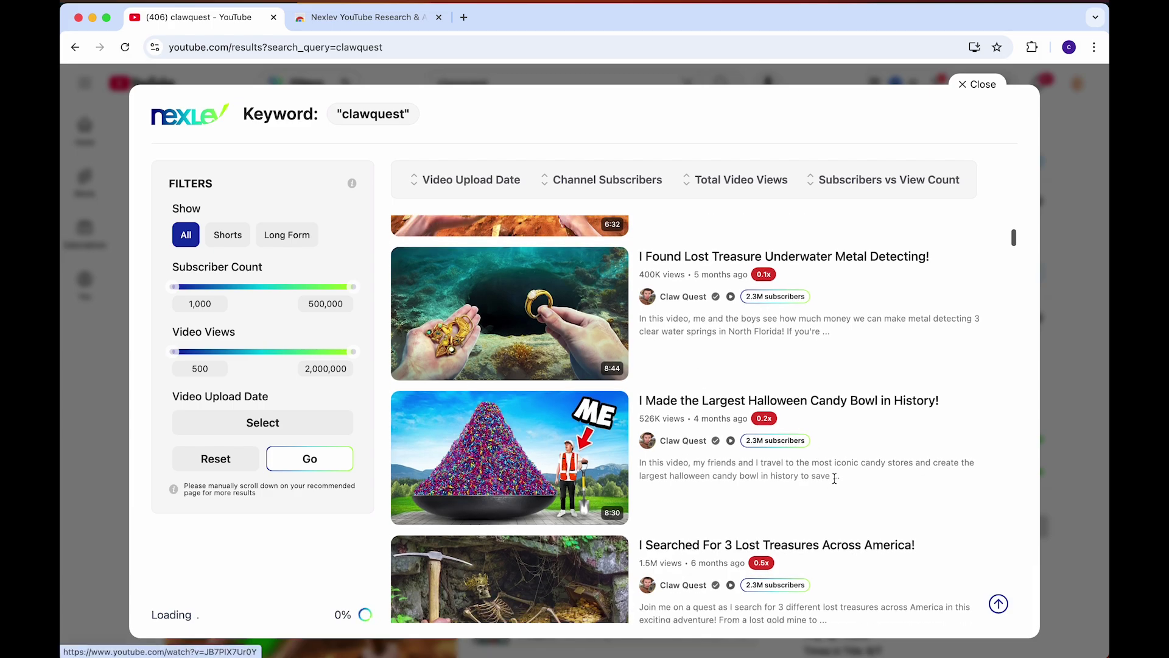
key("Escape")
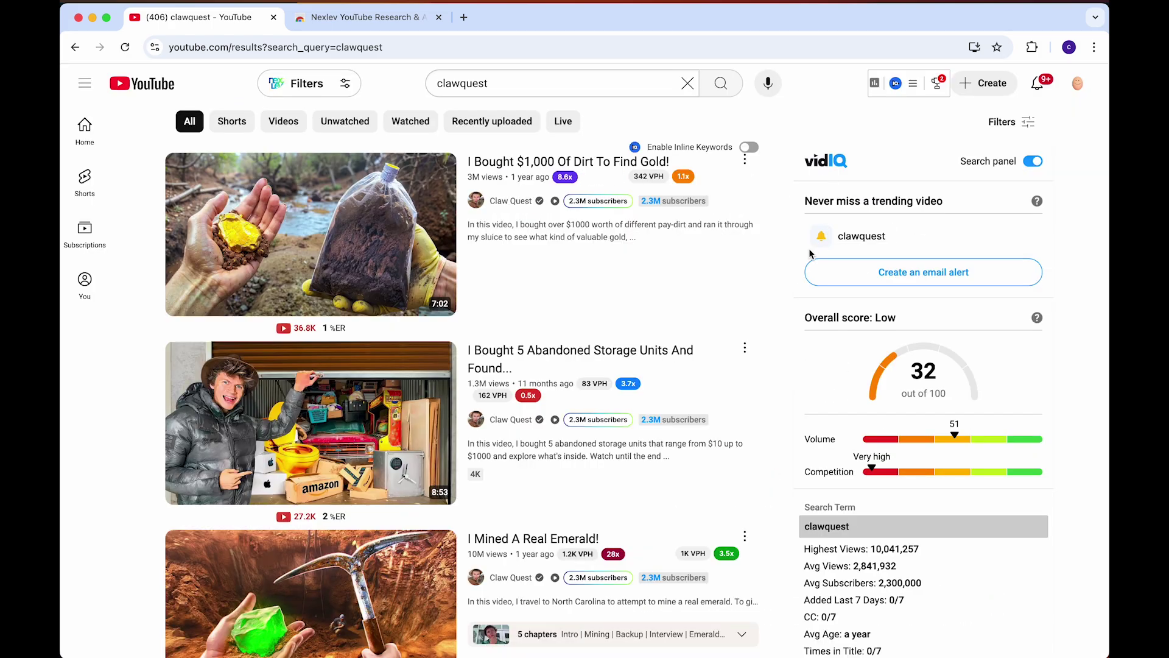
Examine the subscriber counts and outlier scores shown on the videos throughout the clawquest search results
scroll(810, 249, "down", 10)
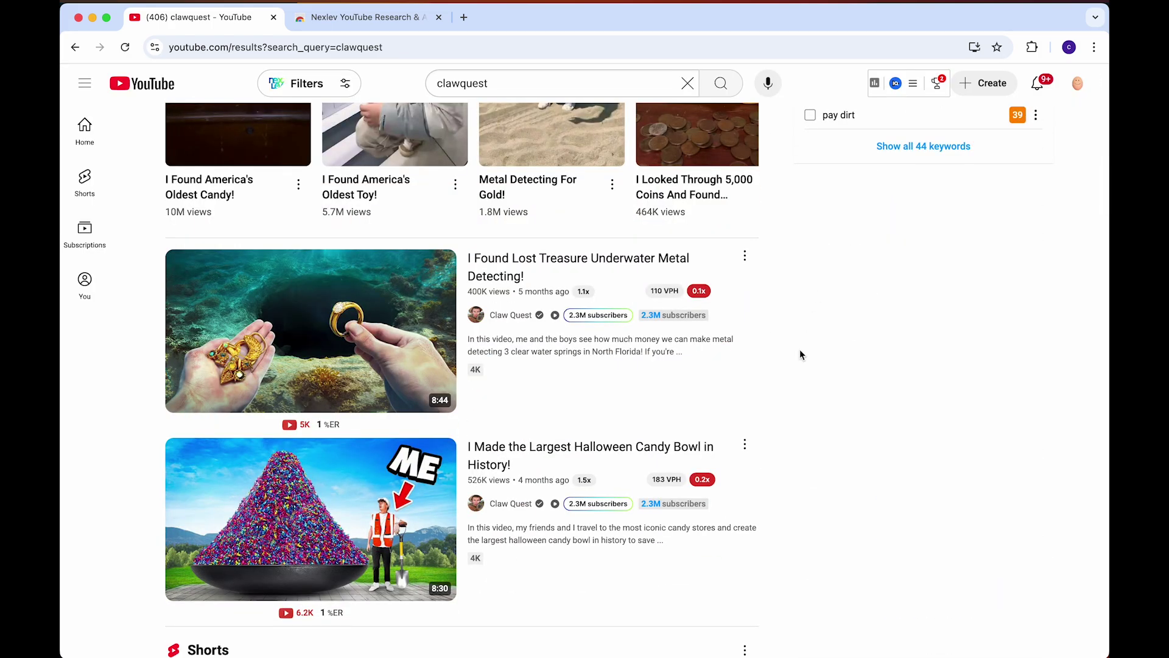
scroll(796, 286, "down", 3)
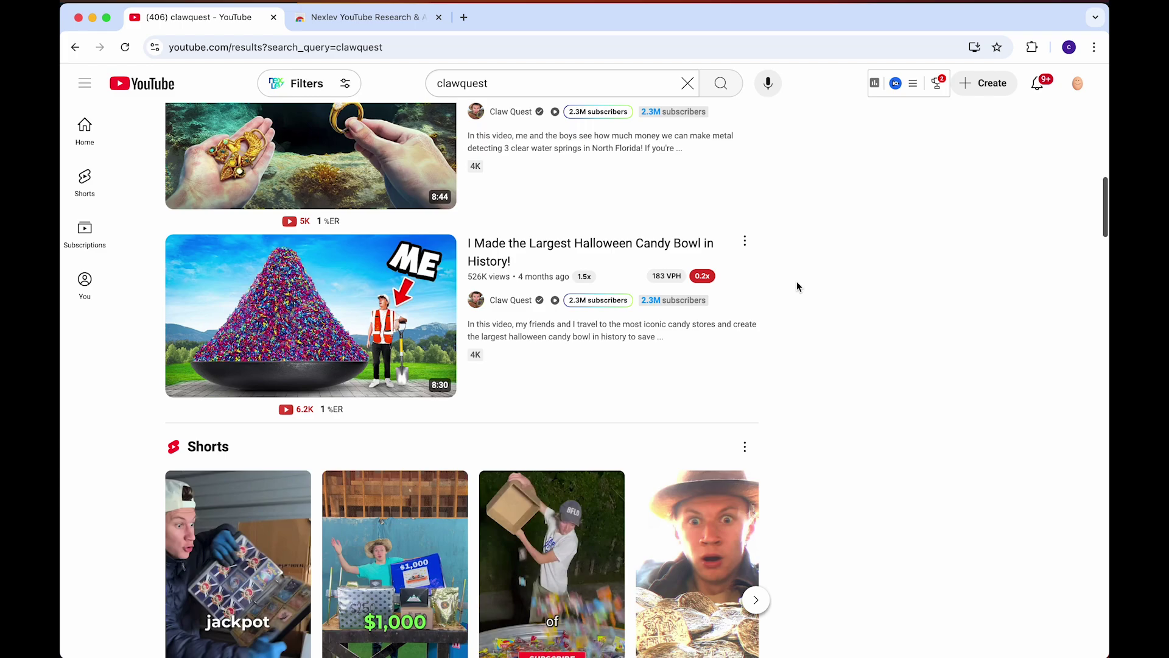
scroll(797, 286, "down", 1)
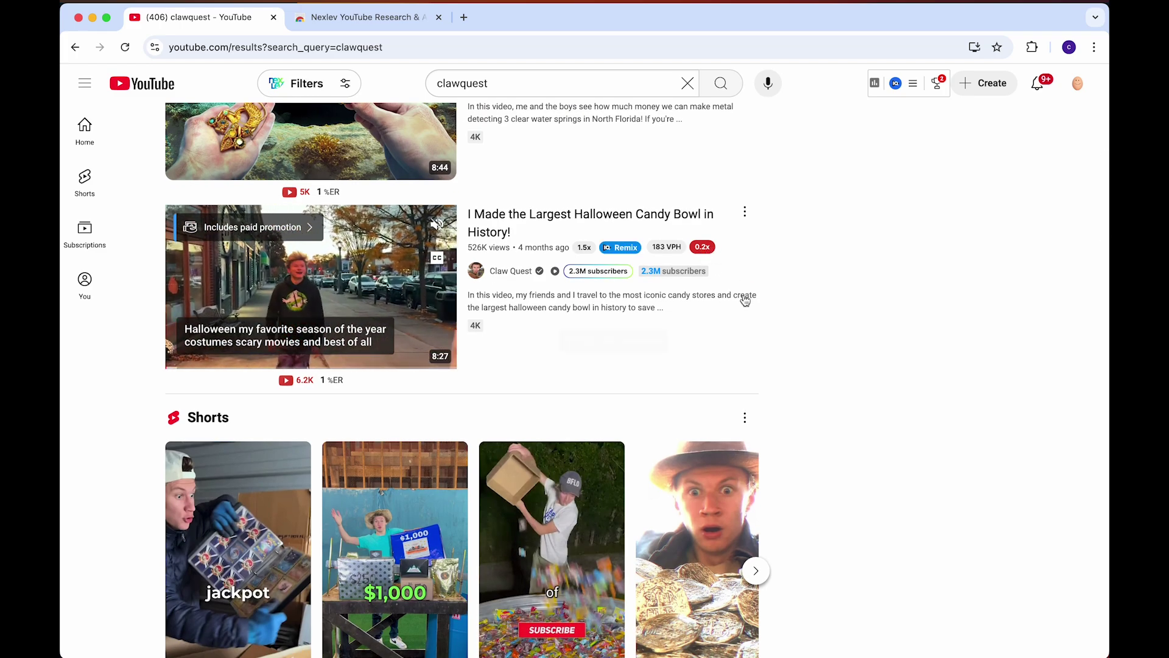
scroll(794, 360, "down", 10)
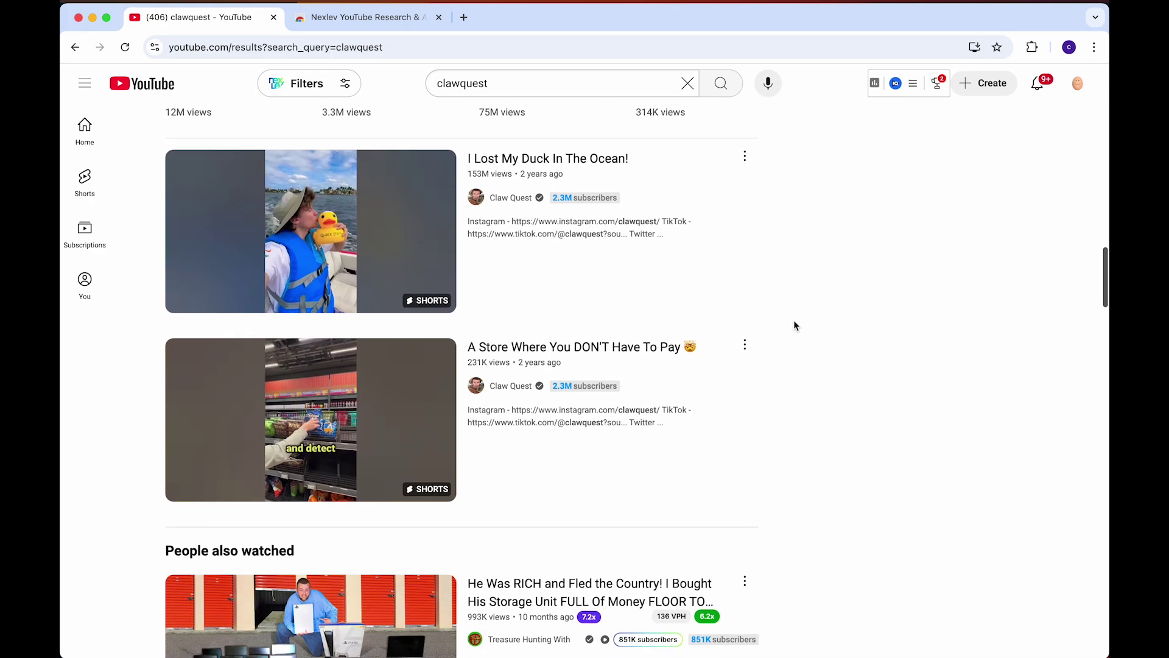
scroll(794, 326, "down", 5)
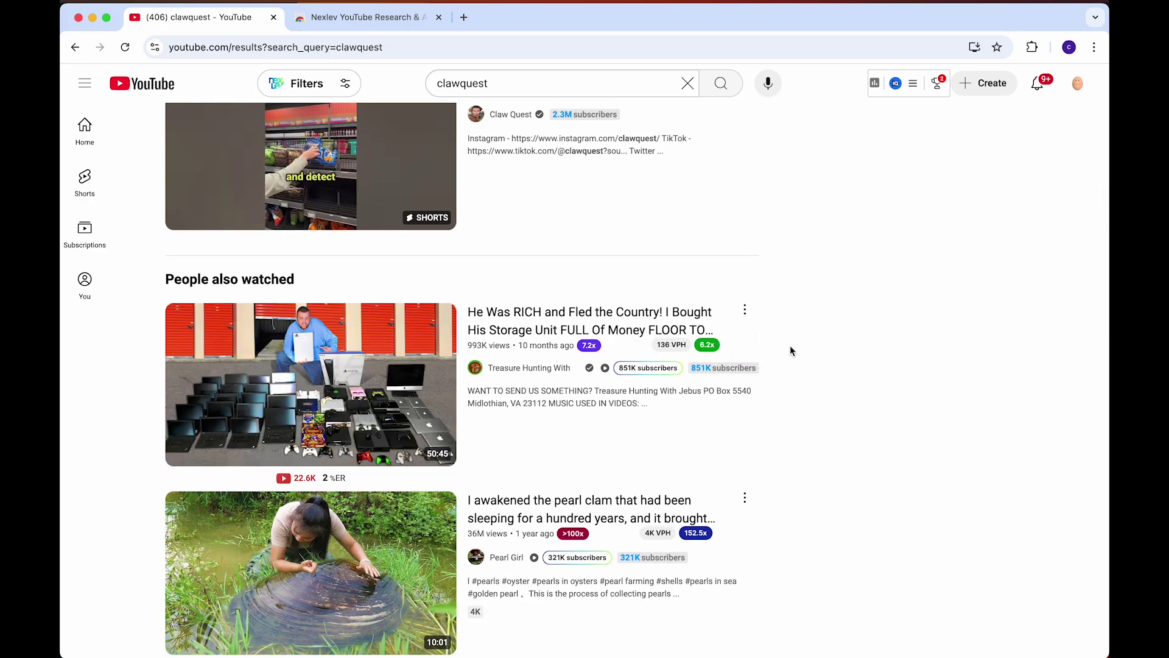
scroll(790, 351, "up", 1)
scroll(773, 344, "down", 2)
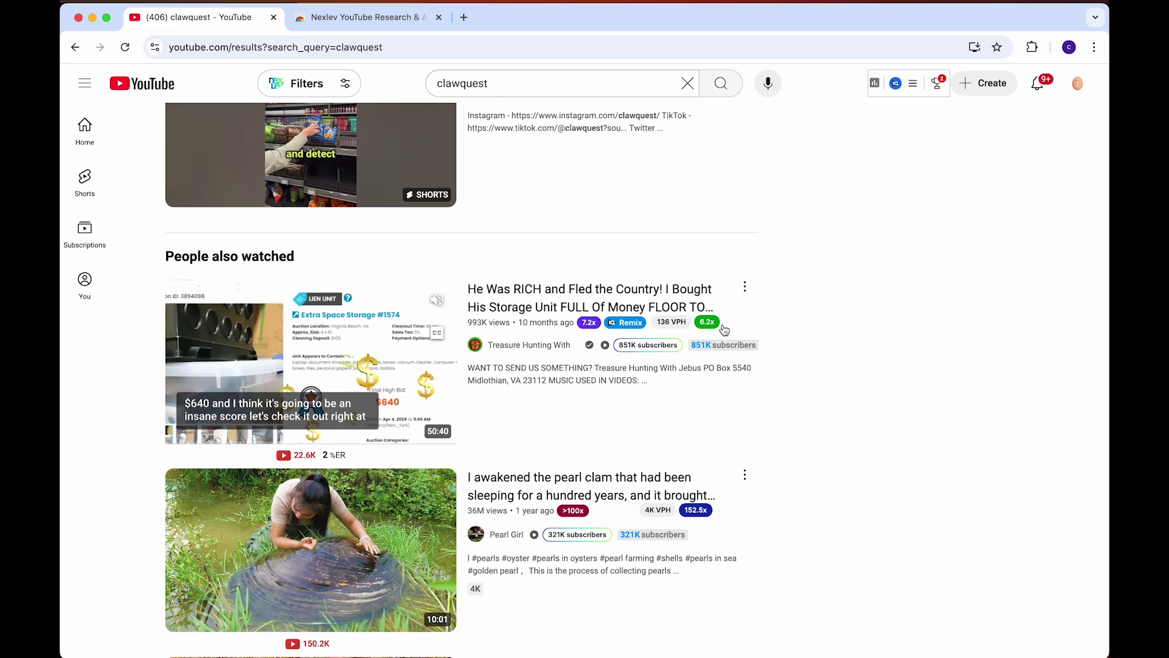
scroll(778, 335, "down", 3)
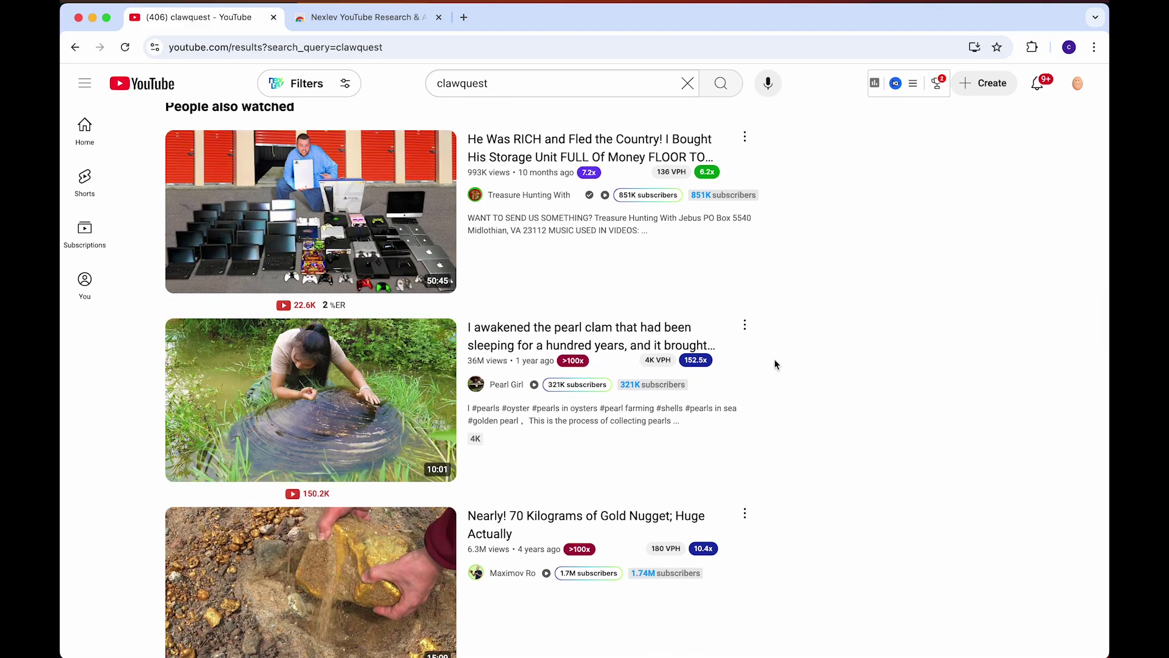
scroll(775, 363, "down", 1)
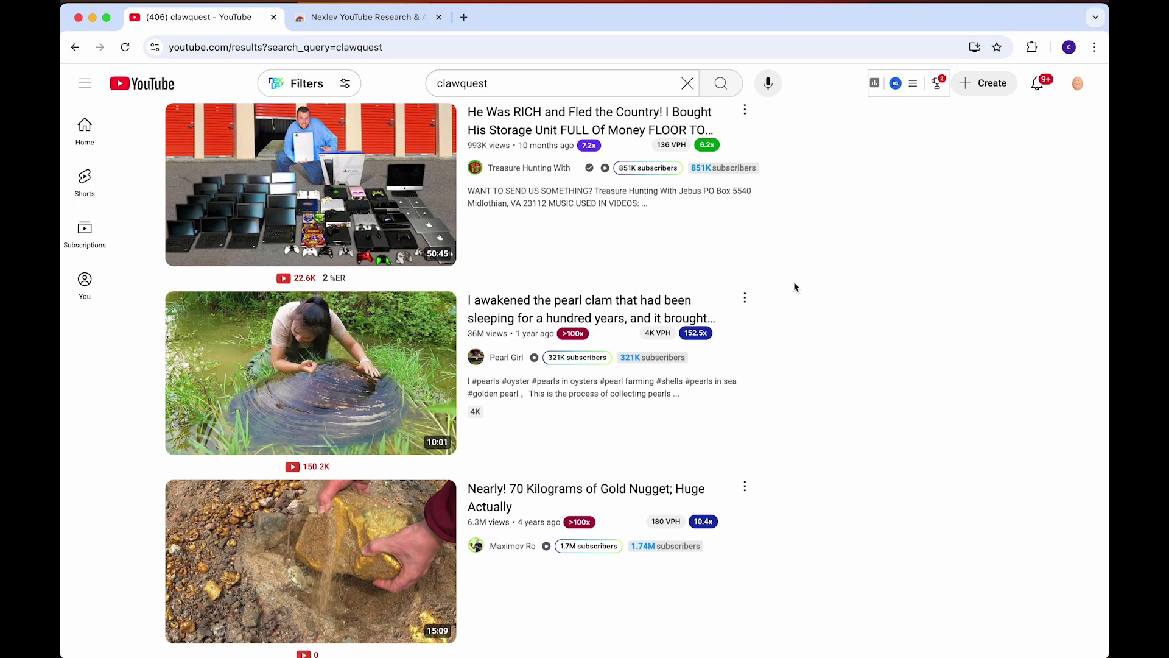
scroll(844, 296, "up", 10)
scroll(831, 257, "up", 15)
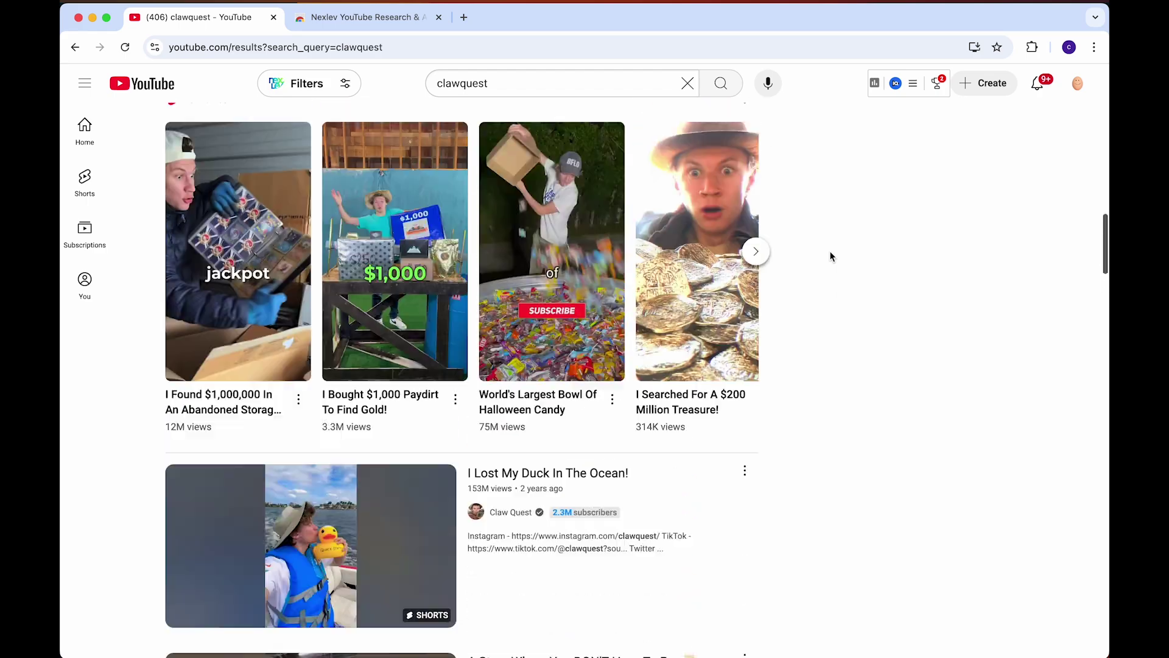
Return to the YouTube homepage and open the video "I Built a LEGO Submarine!"
left_click(157, 85)
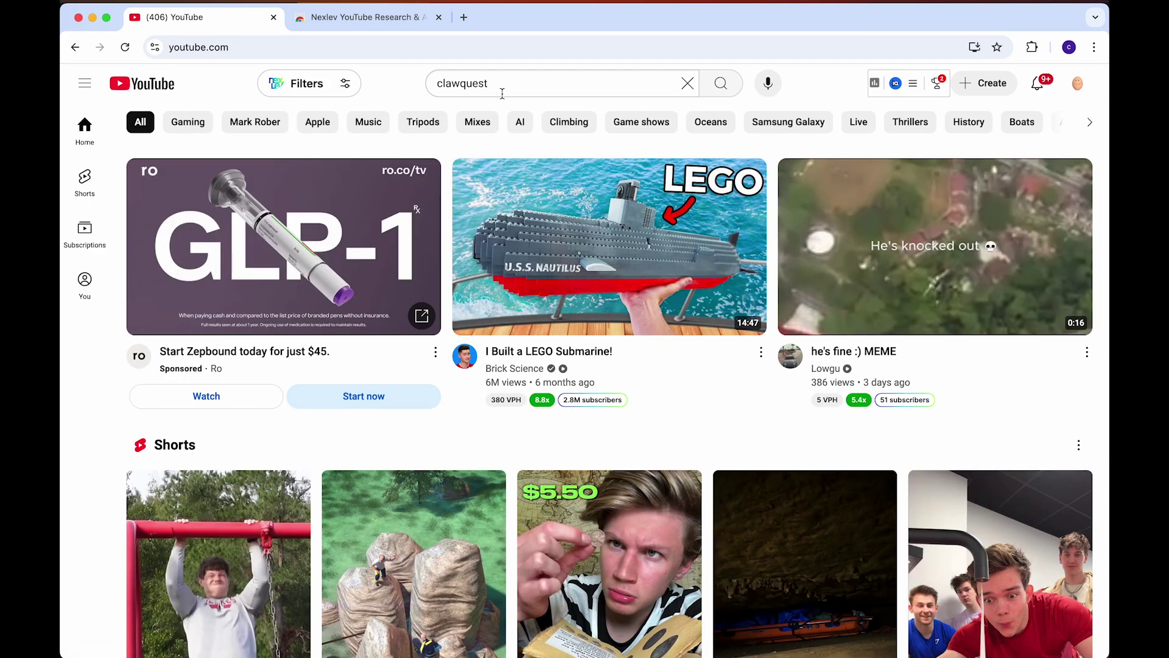
scroll(756, 202, "down", 2)
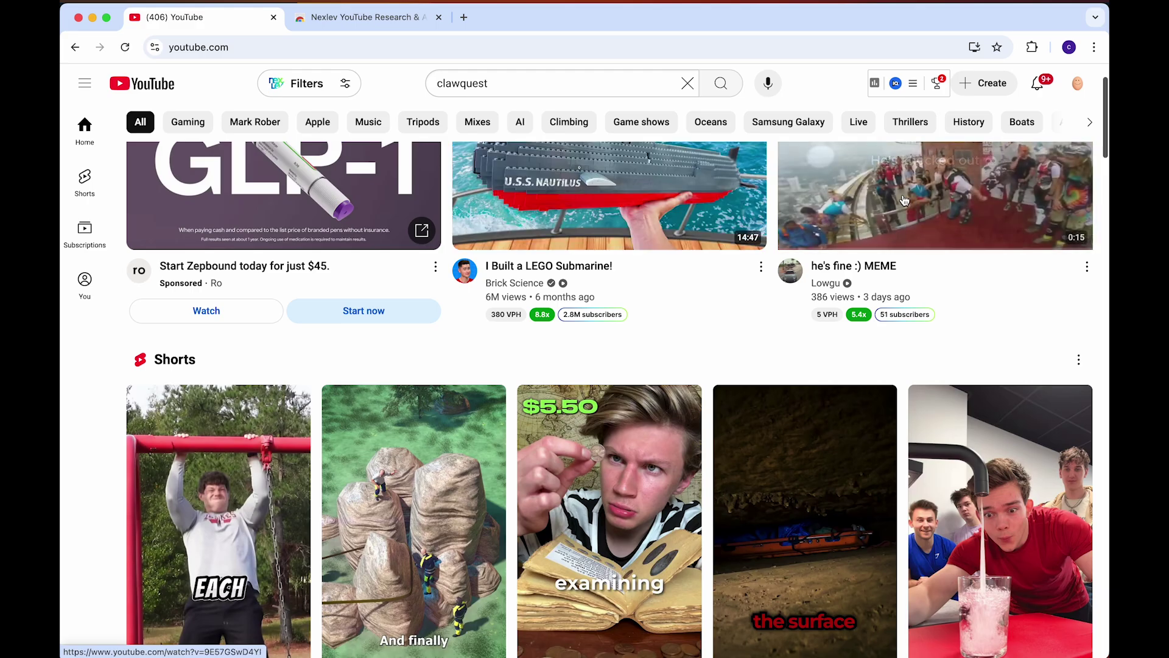
left_click(683, 240)
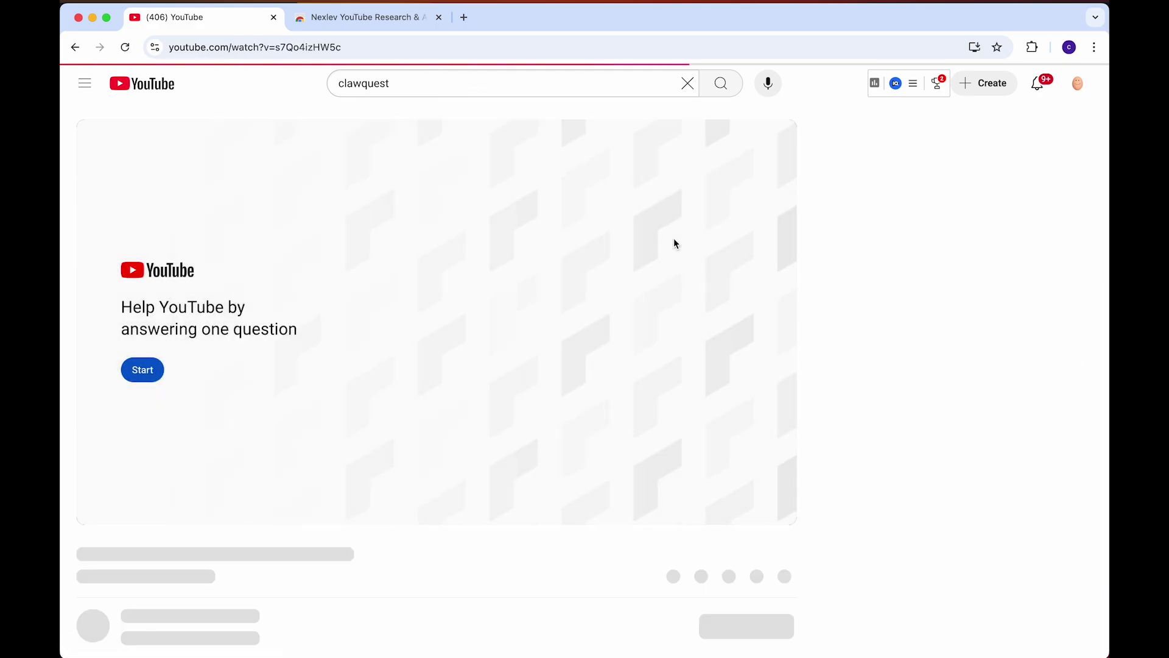
scroll(676, 365, "down", 7)
scroll(676, 366, "up", 5)
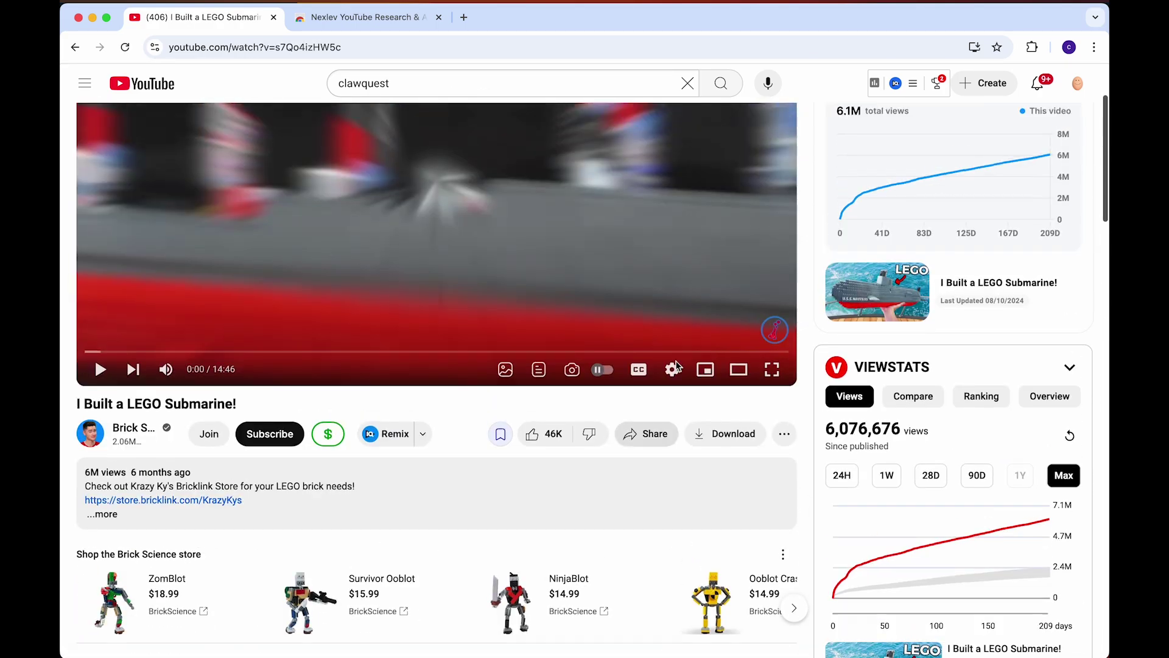
Run Nexlev's Similar Videos search for the LEGO submarine video
mouse_move(1011, 219)
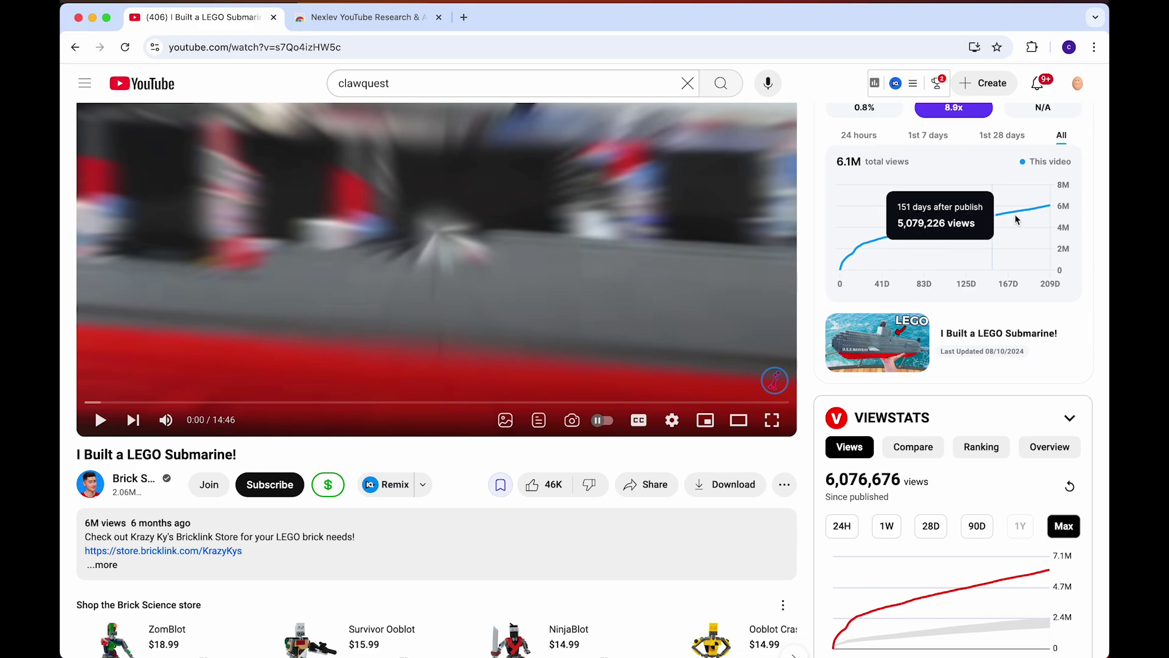
scroll(918, 453, "down", 1)
scroll(918, 454, "down", 12)
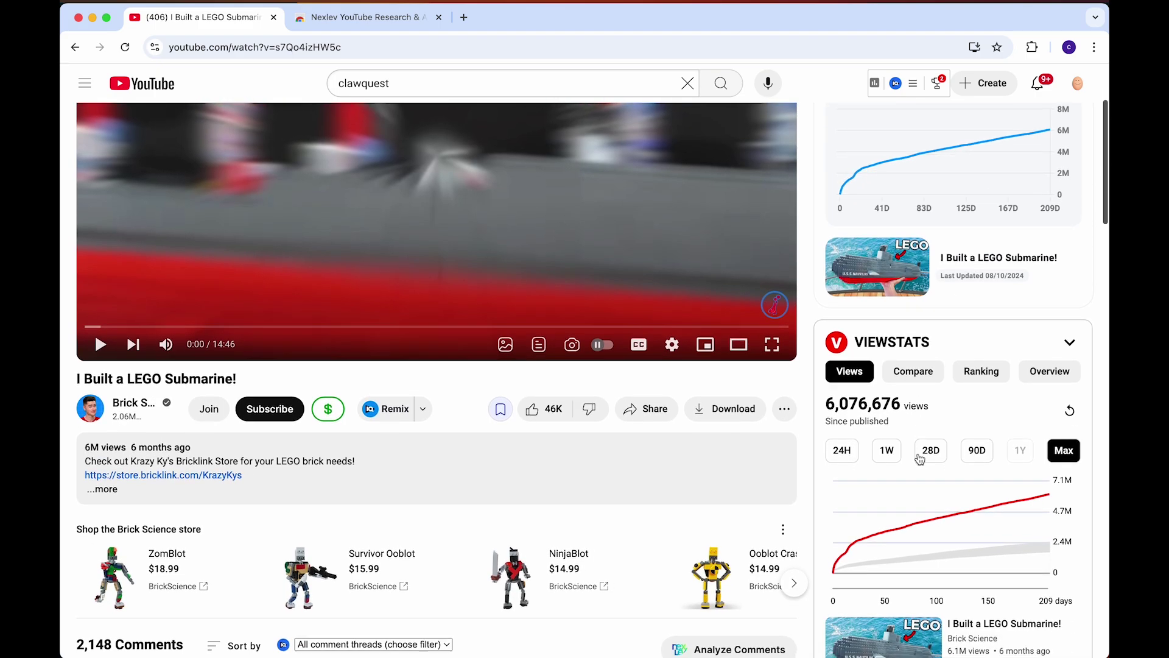
scroll(920, 446, "up", 7)
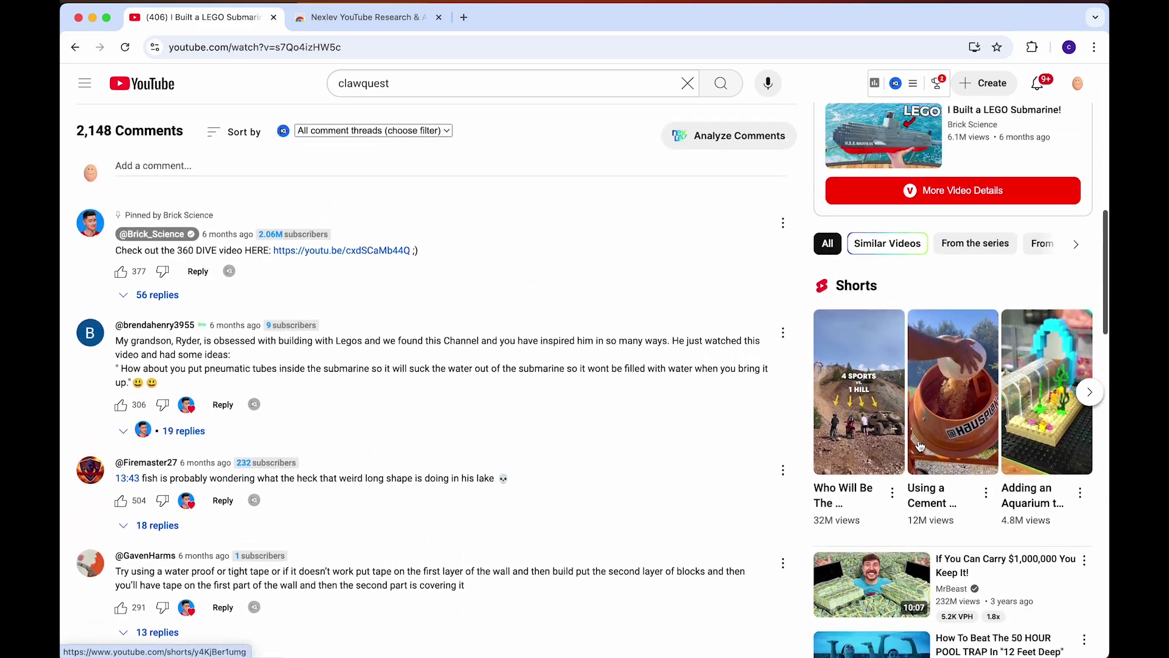
scroll(905, 408, "down", 2)
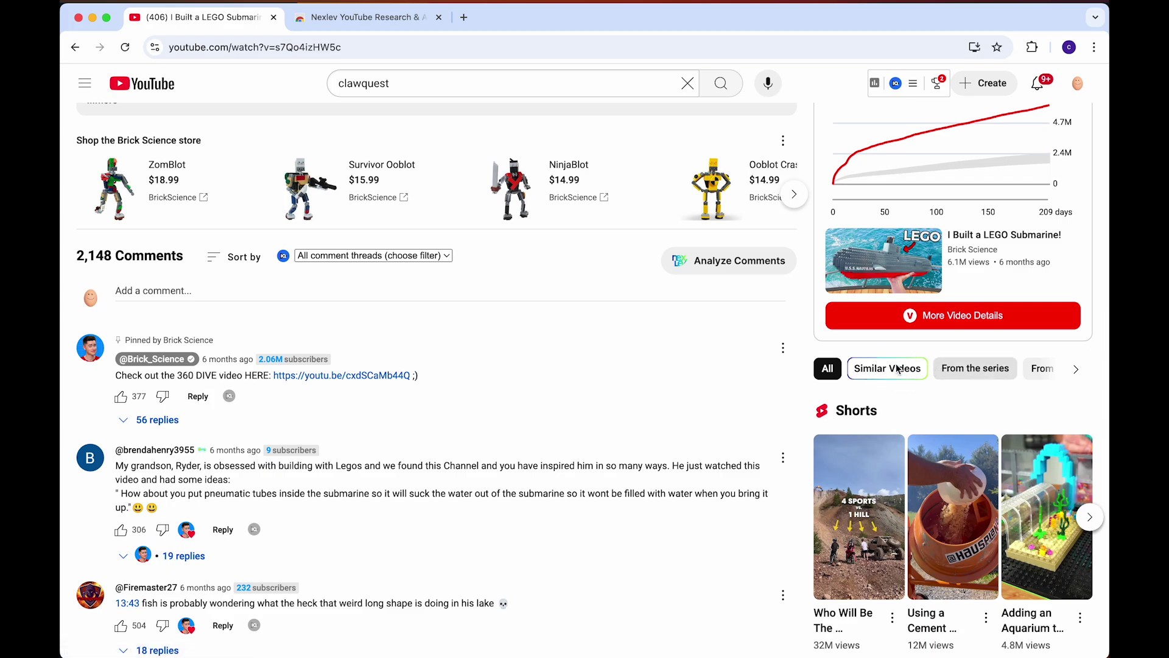
left_click(898, 369)
scroll(898, 368, "down", 2)
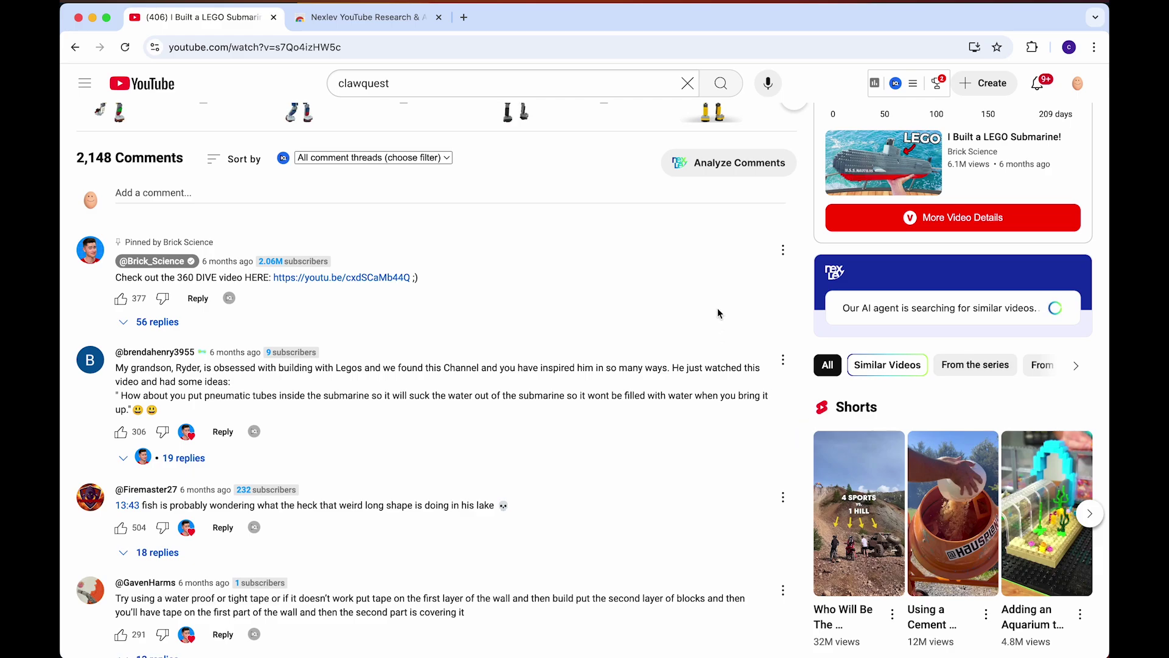
scroll(718, 313, "up", 5)
scroll(523, 297, "down", 1)
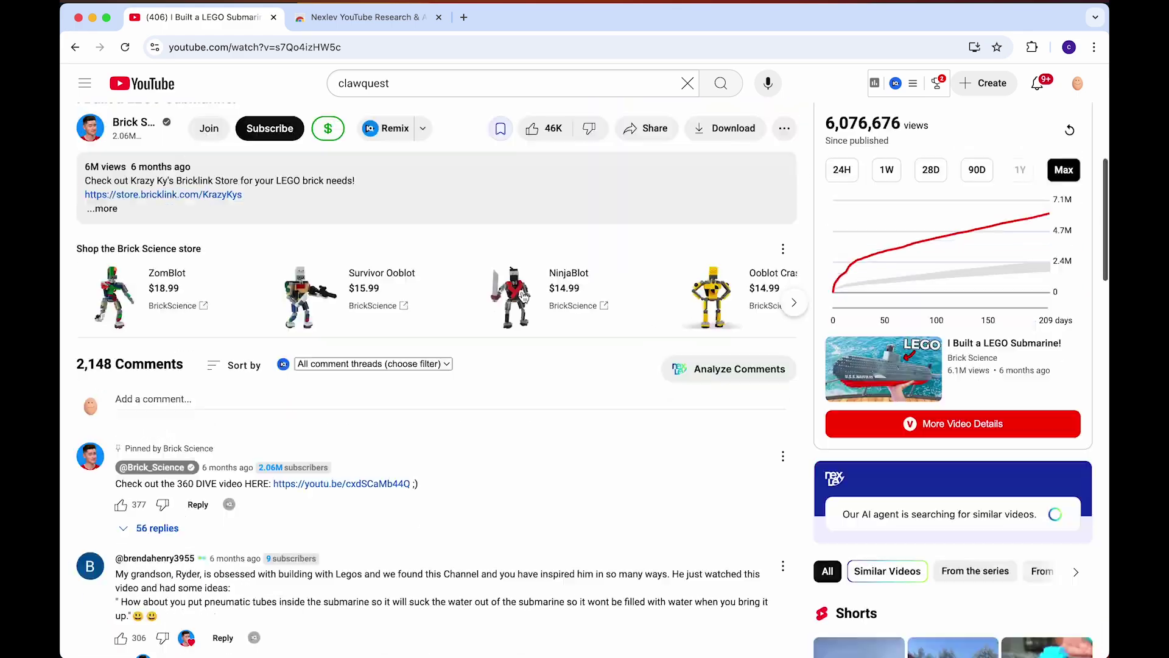
scroll(521, 297, "down", 5)
Page through the similar videos suggested by Nexlev for the LEGO submarine video
left_click(1061, 526)
left_click(1061, 526)
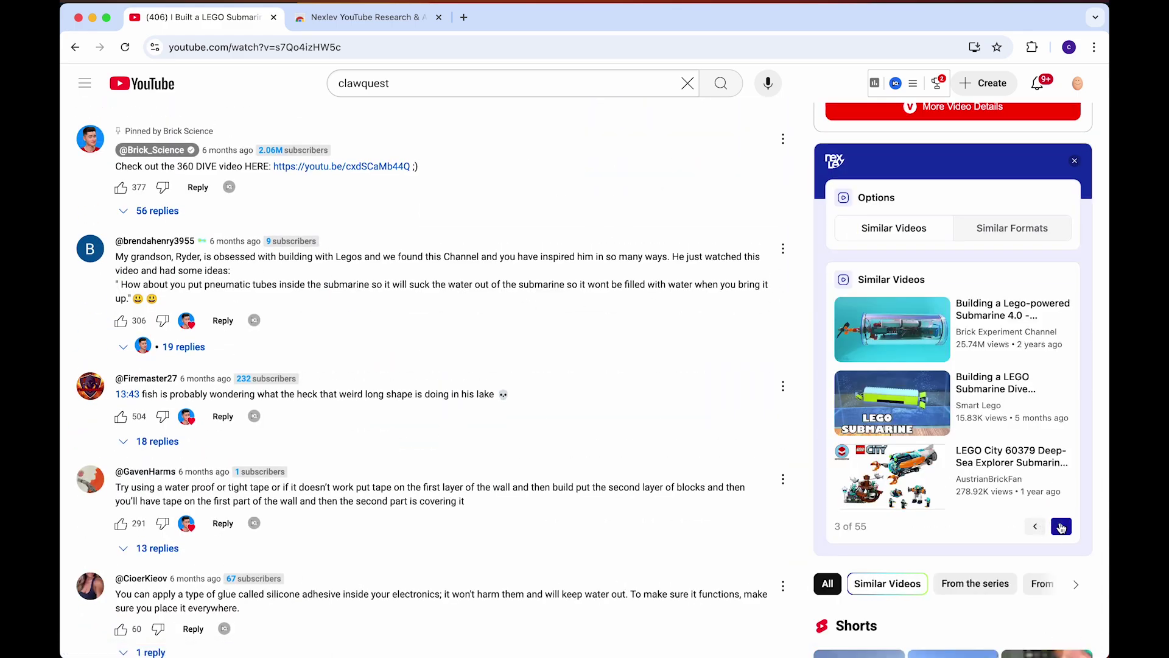
left_click(1061, 526)
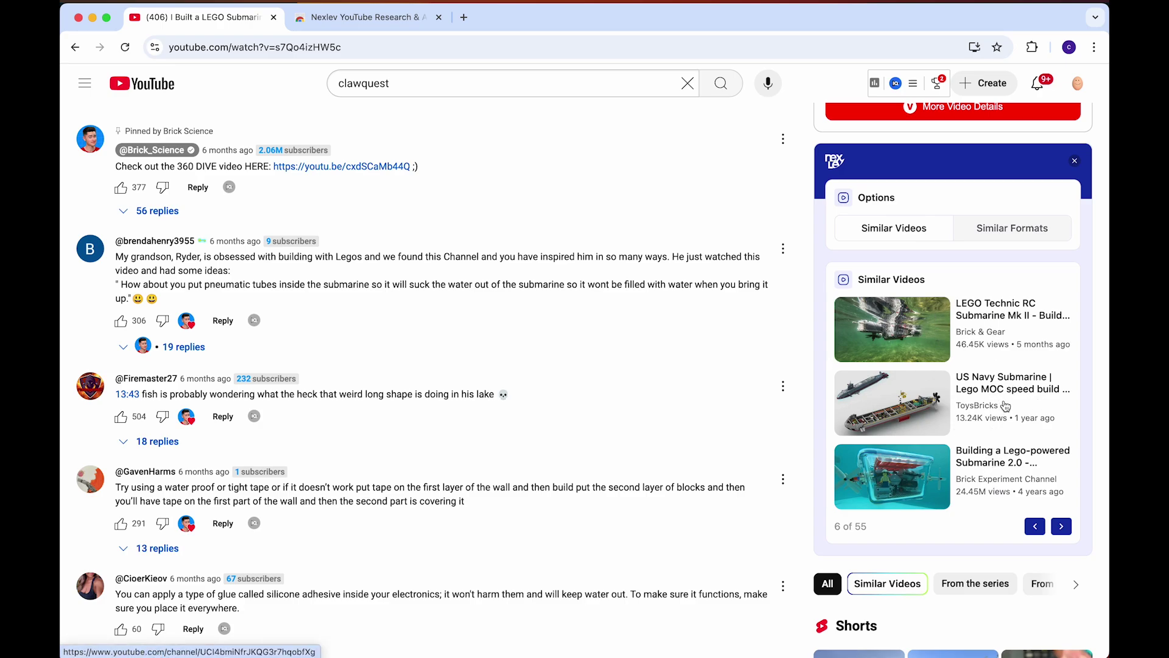
left_click(1060, 528)
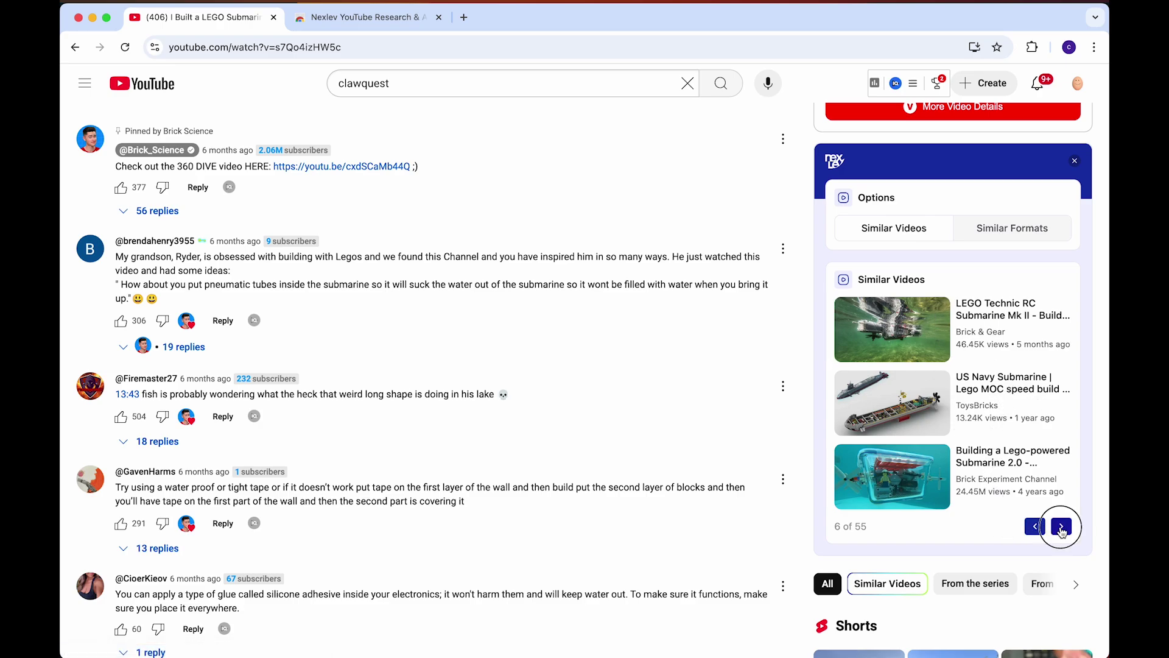
left_click(1060, 528)
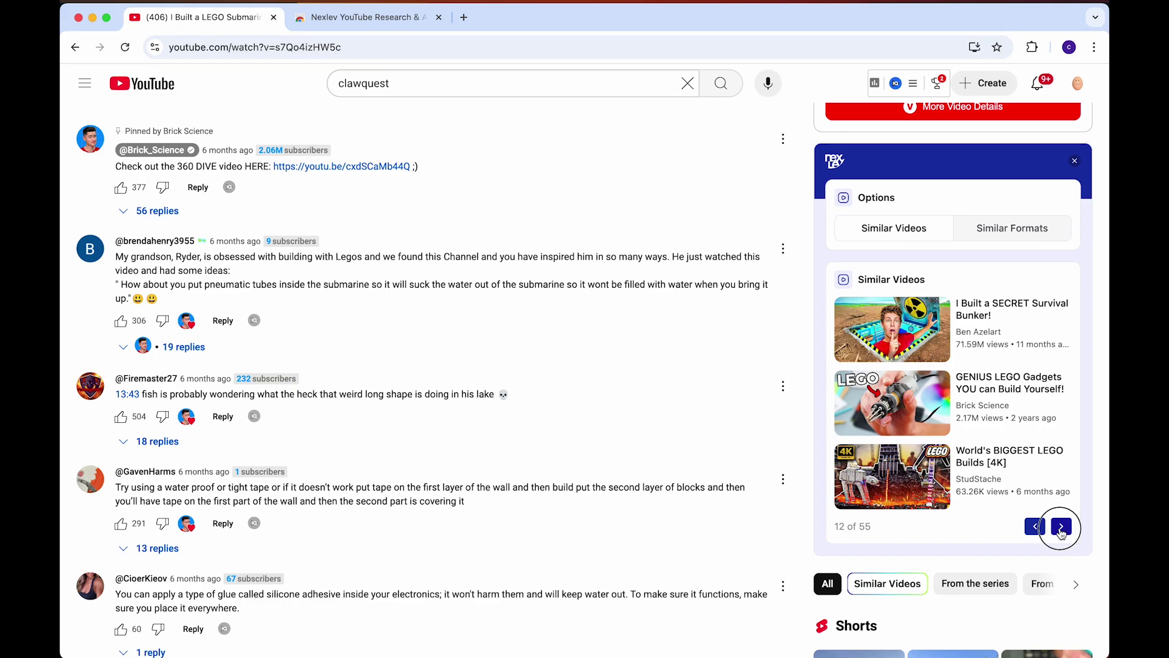
left_click(1060, 529)
left_click(1060, 529)
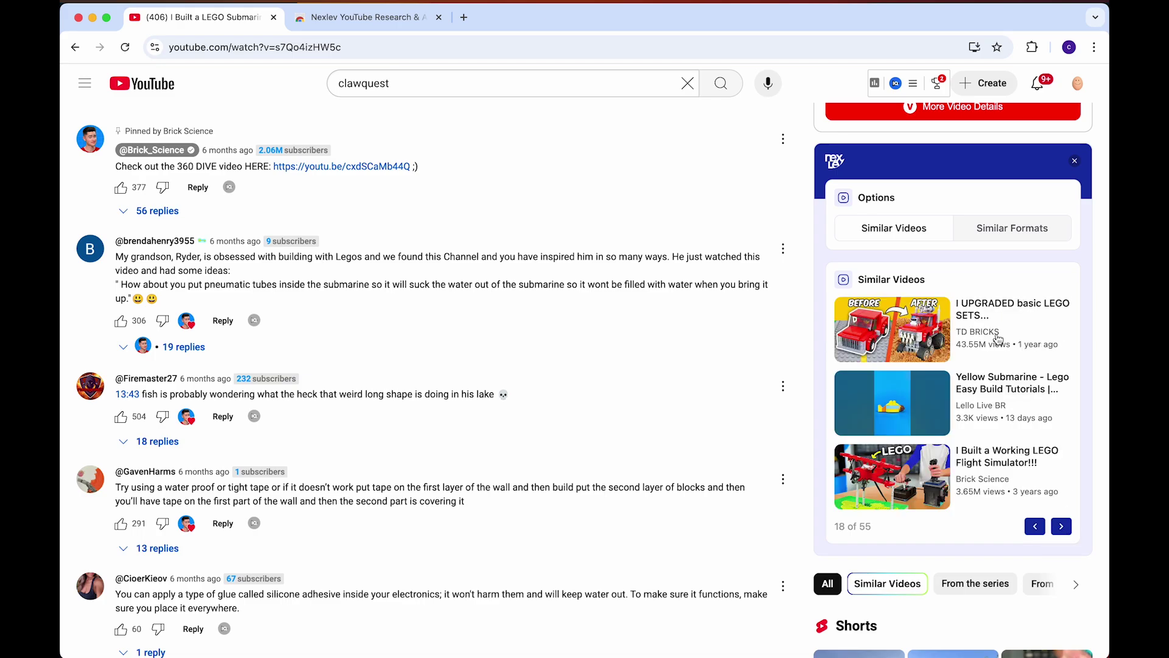
Switch the Nexlev suggestions to Similar Formats and page through the listed videos
left_click(1011, 228)
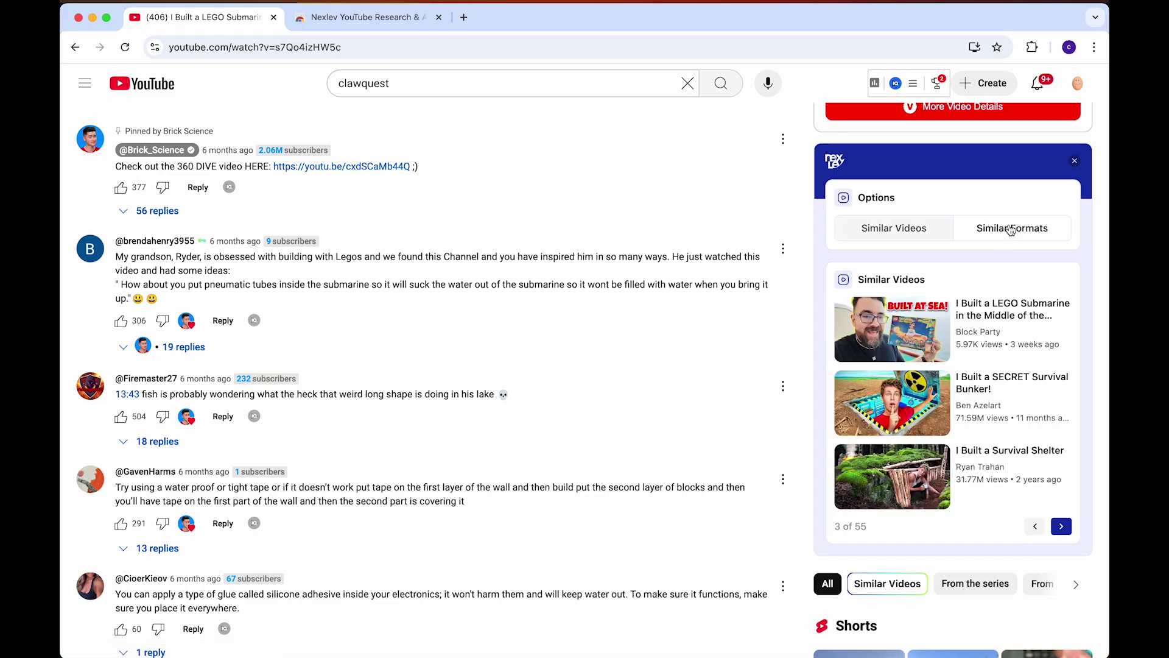
left_click(1060, 529)
left_click(1059, 529)
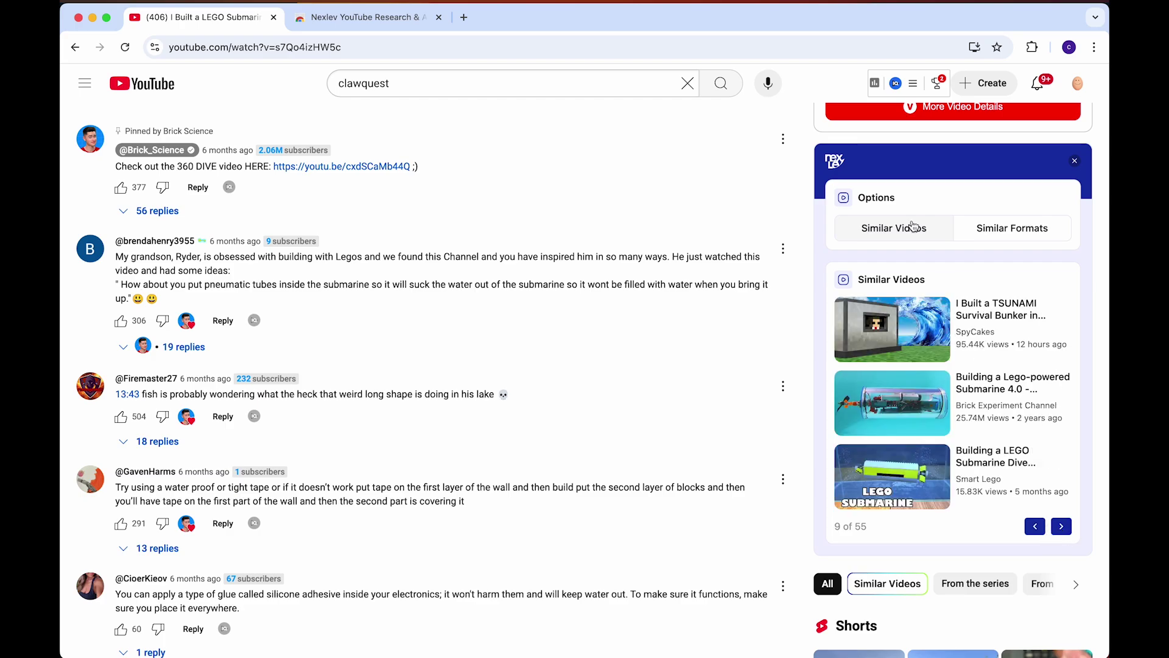
Examine the Nexlev monetization indicator for the channel on the LEGO submarine video's page
scroll(944, 298, "up", 3)
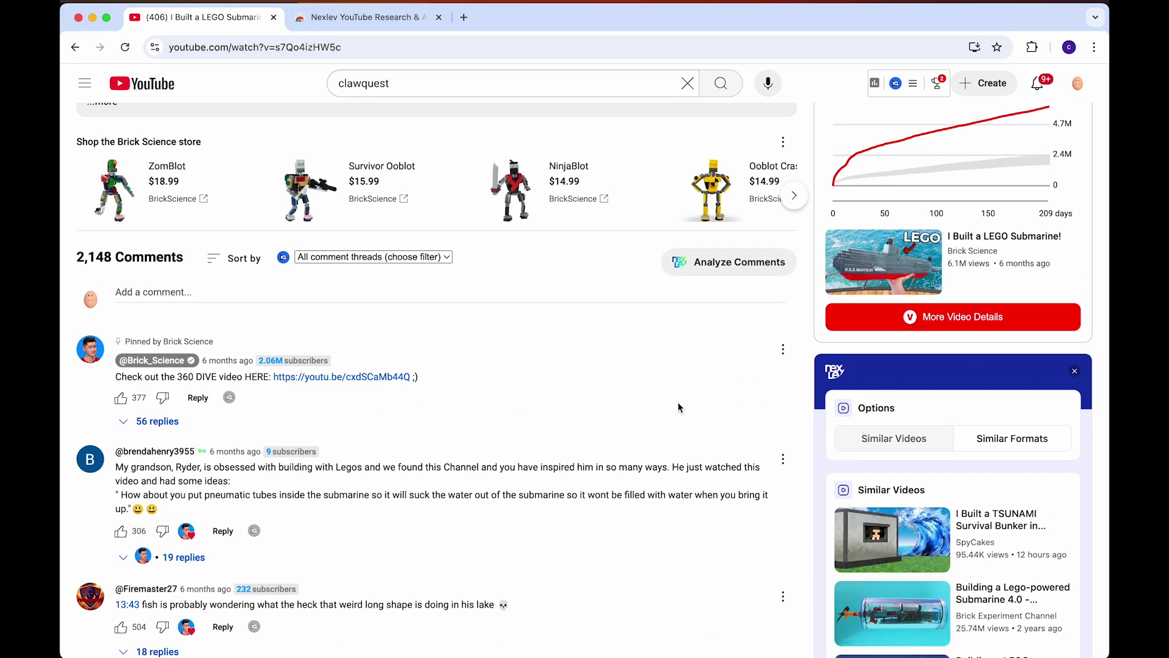
scroll(677, 402, "up", 7)
scroll(652, 397, "down", 10)
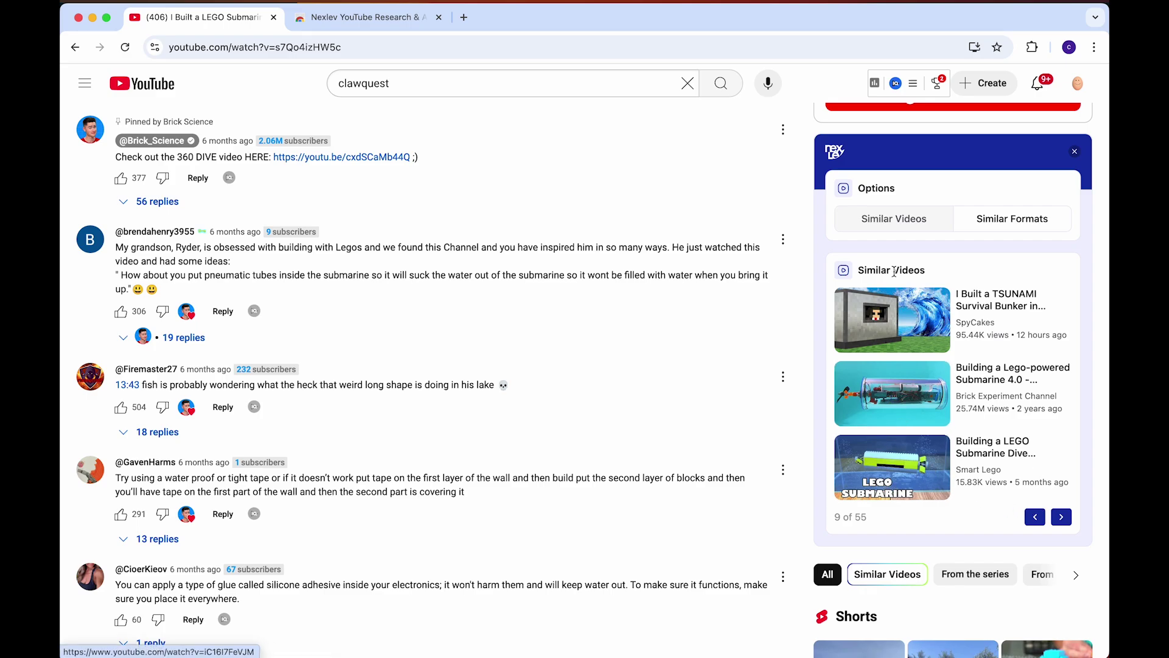
scroll(673, 354, "up", 10)
scroll(474, 503, "up", 1)
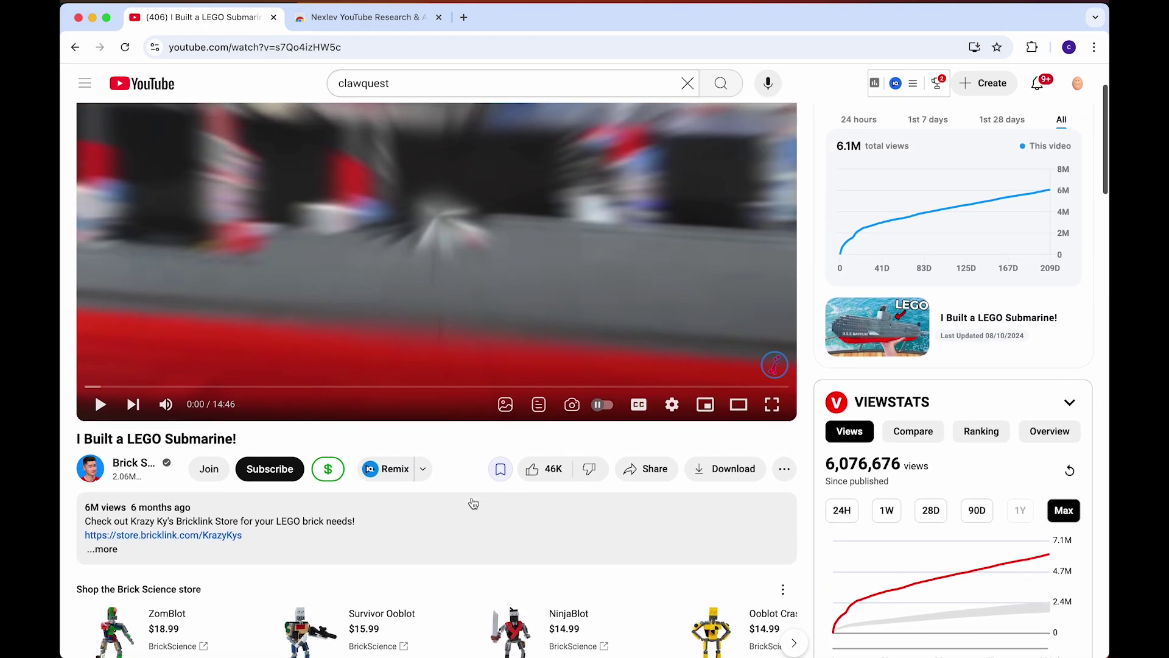
scroll(472, 497, "down", 2)
scroll(288, 421, "up", 4)
scroll(287, 420, "down", 1)
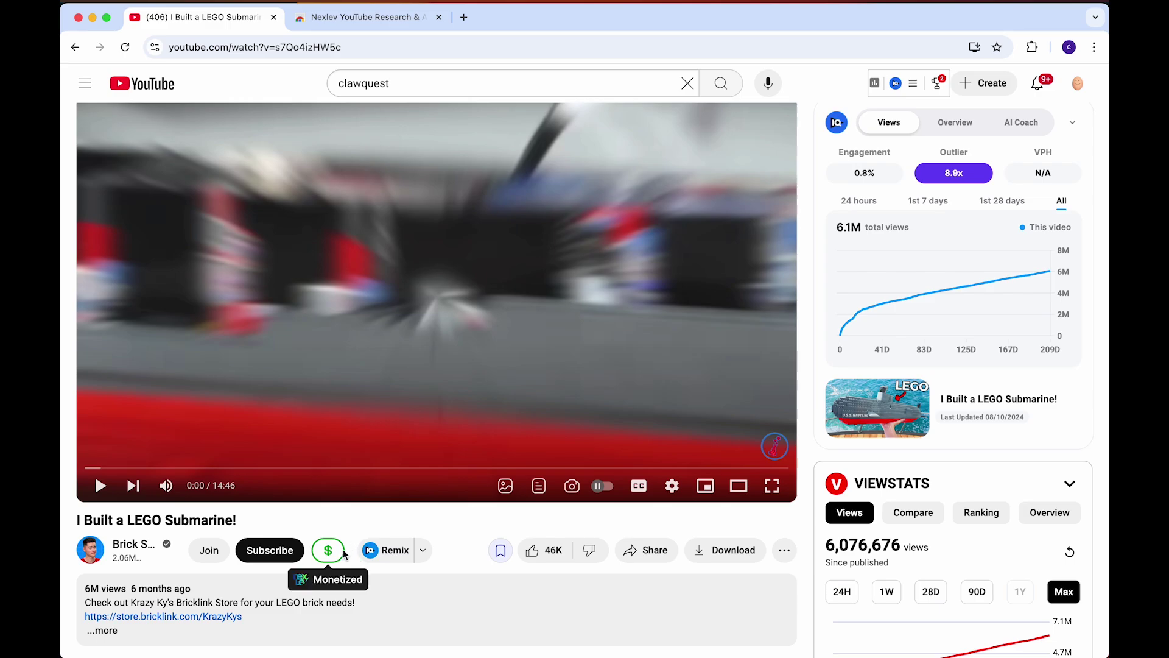
scroll(327, 542, "down", 5)
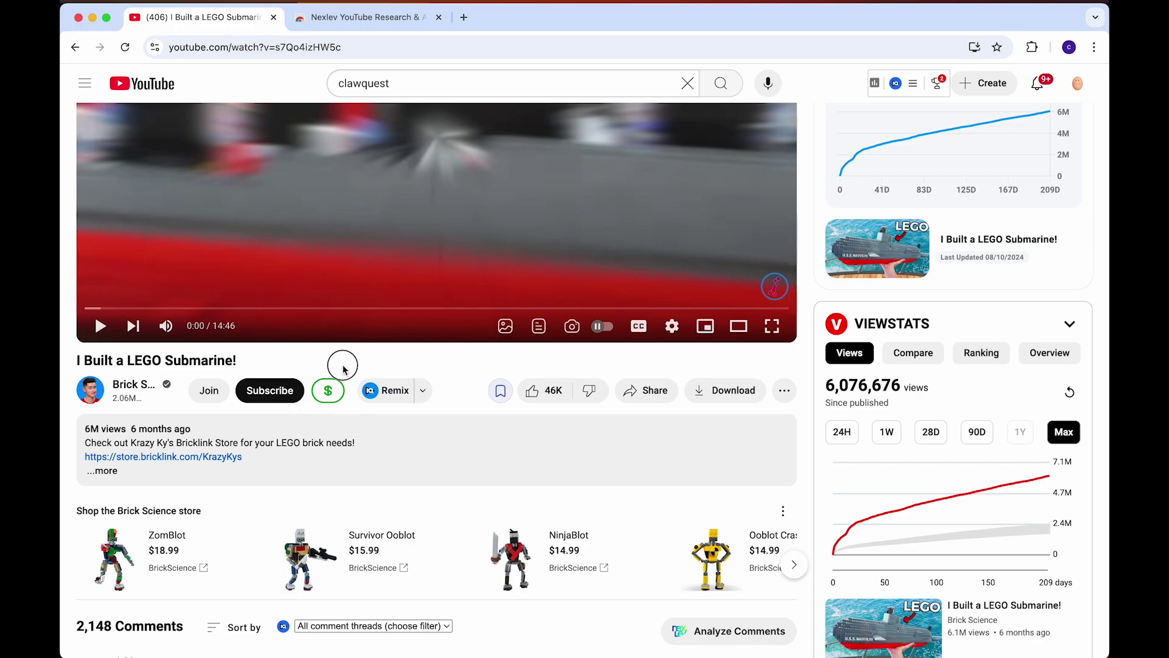
Download the LEGO submarine video's thumbnail with Nexlev's thumbnail tool in the video player
scroll(419, 372, "up", 3)
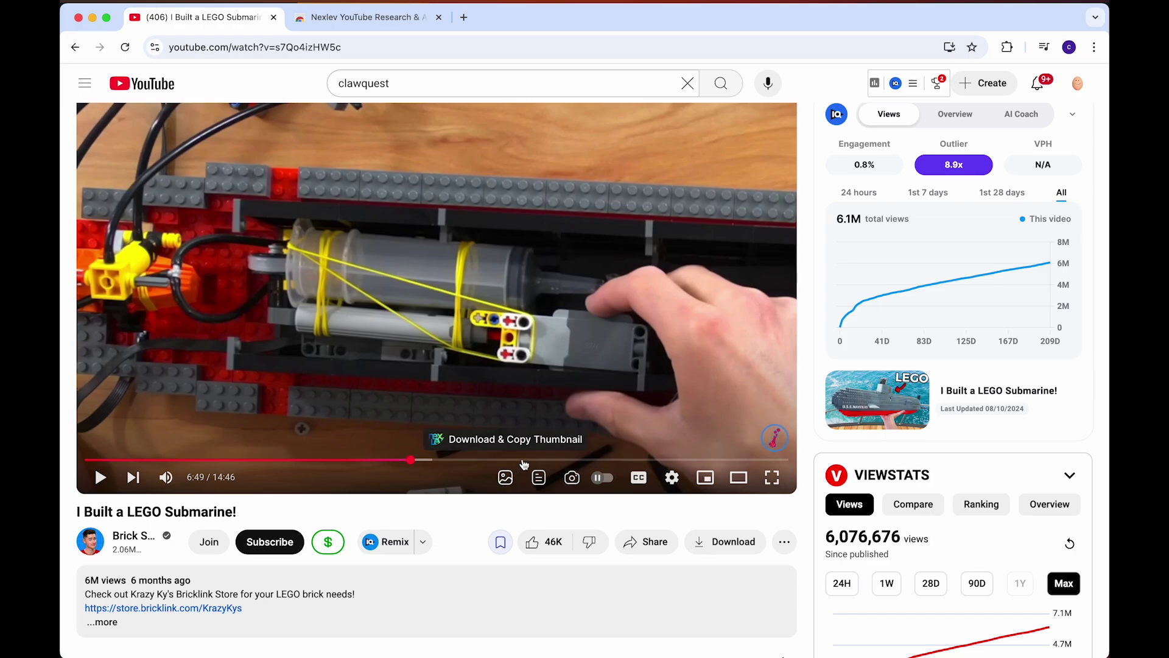
scroll(504, 480, "up", 5)
mouse_move(505, 480)
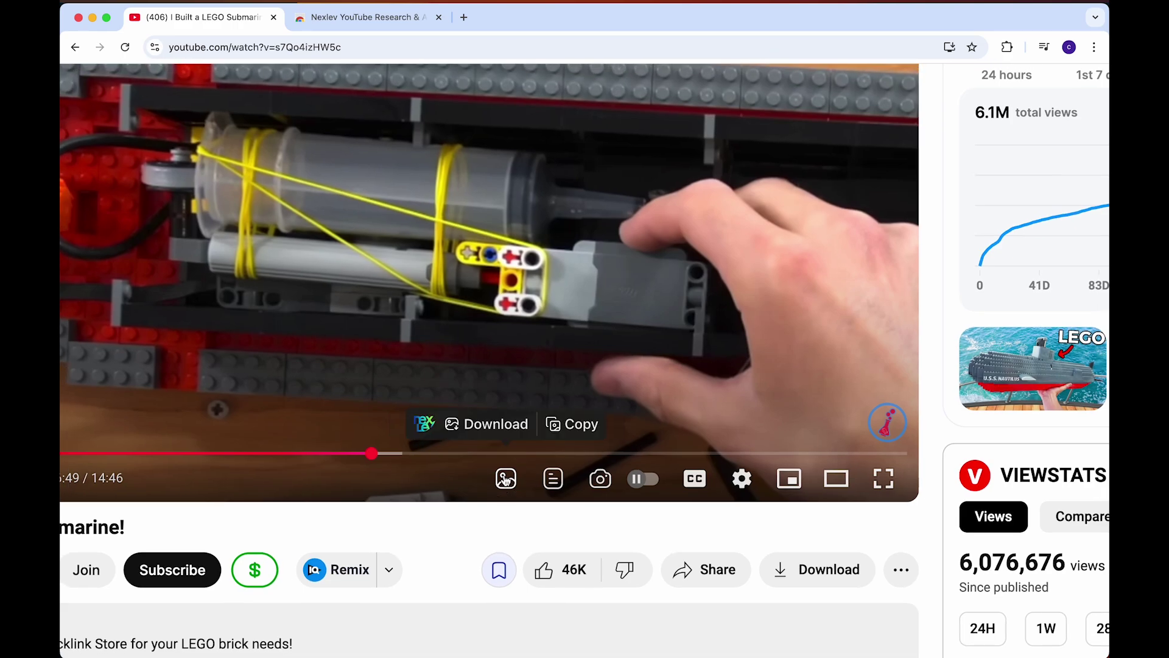
left_click(520, 423)
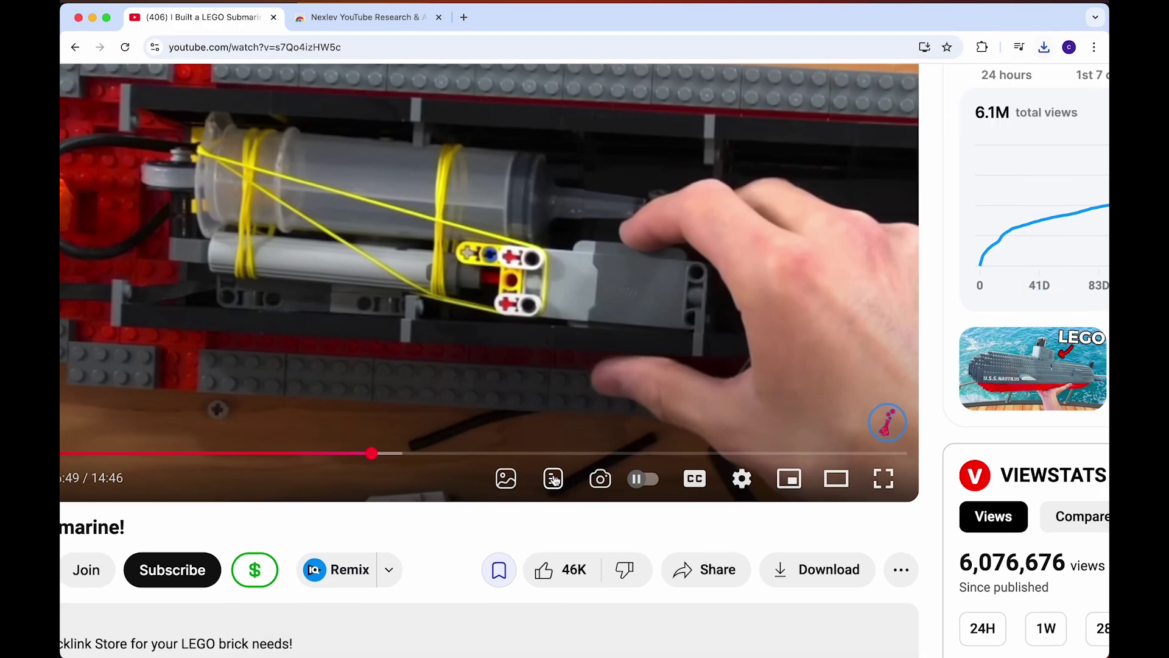
Read through the LEGO submarine video's transcript and view the copy options that Nexlev adds to it
scroll(555, 480, "down", 5)
scroll(555, 480, "down", 5)
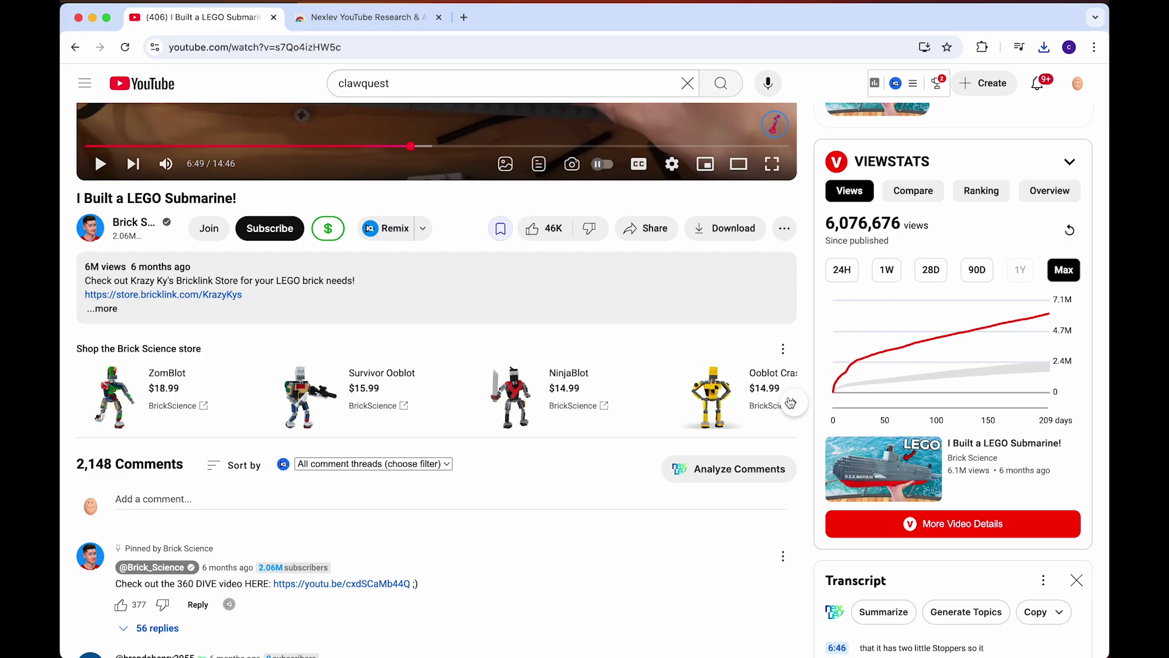
scroll(553, 480, "down", 6)
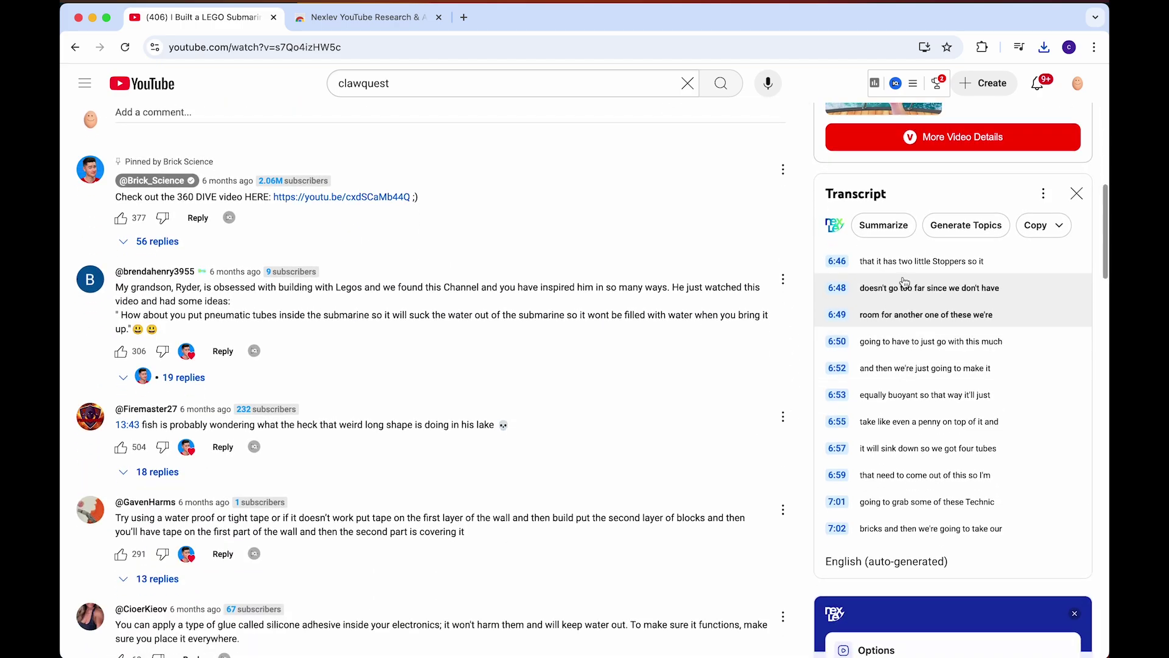
left_click(1052, 228)
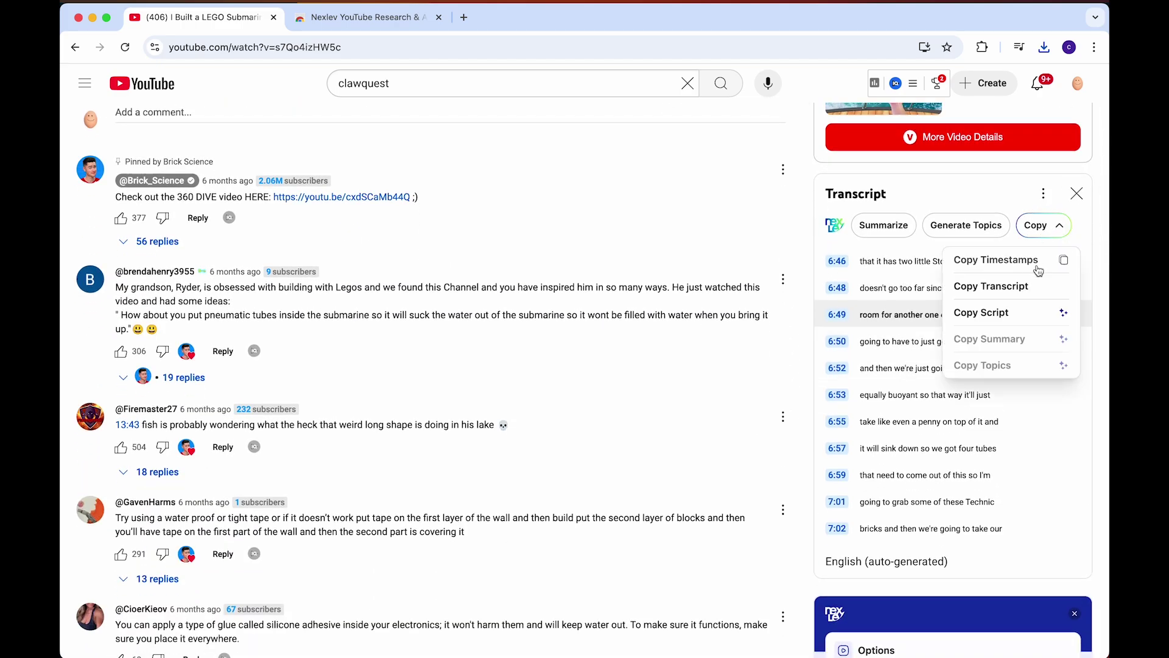
left_click(1059, 230)
scroll(908, 362, "down", 3)
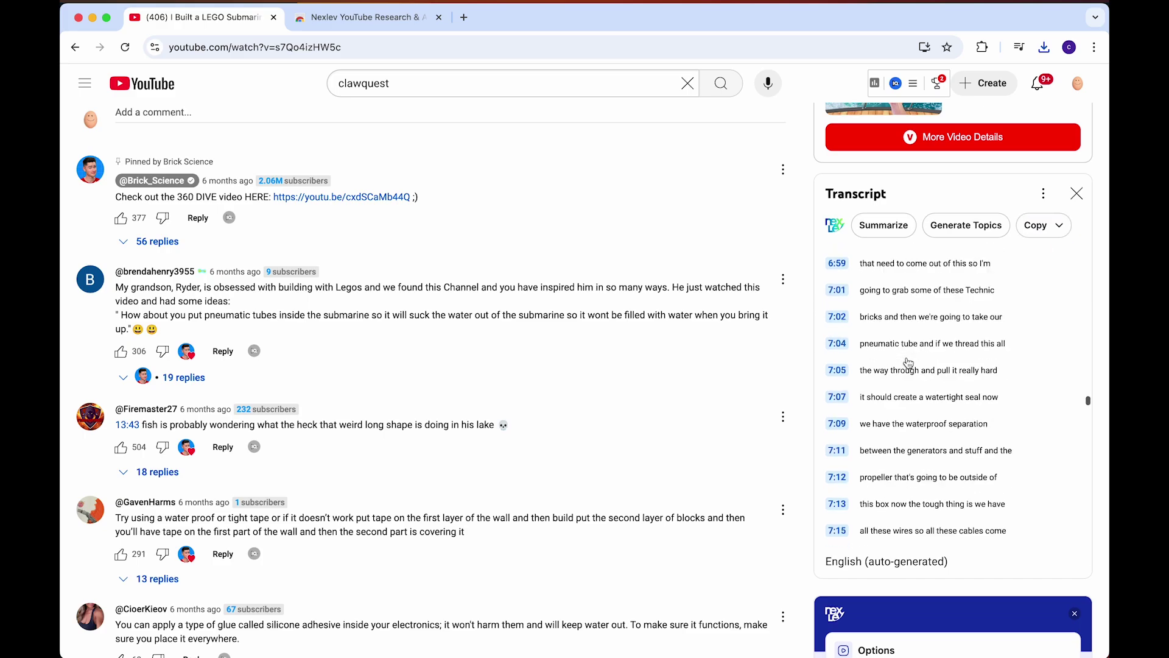
scroll(907, 362, "down", 8)
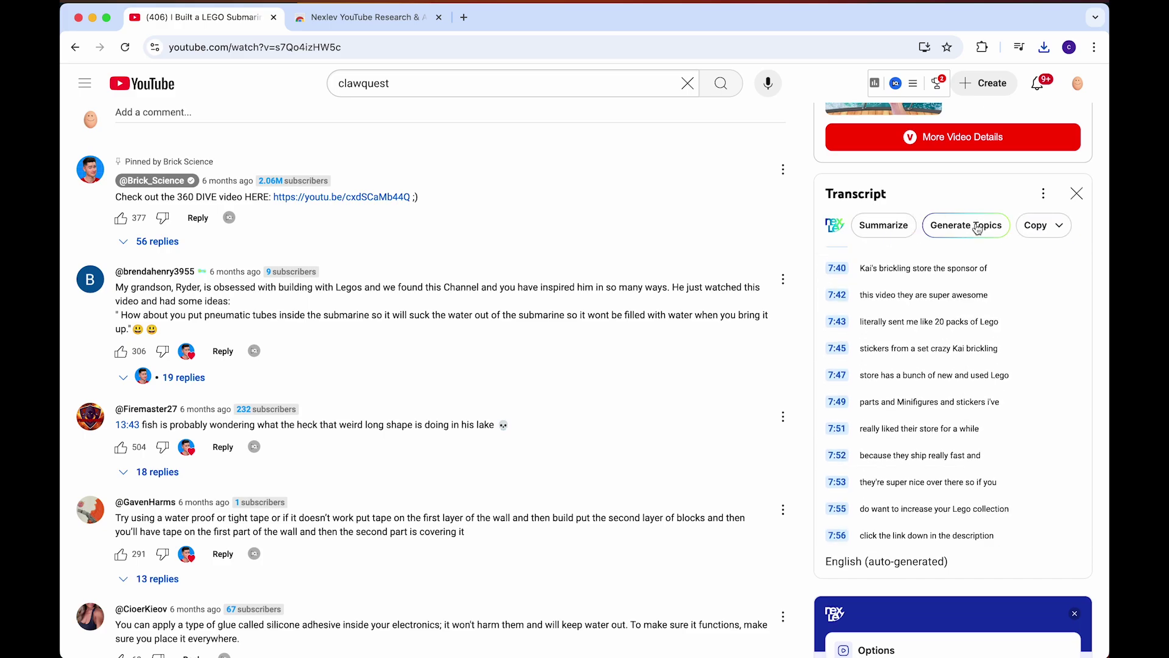
Generate a Nexlev summary of the video's transcript and read it through
left_click(898, 235)
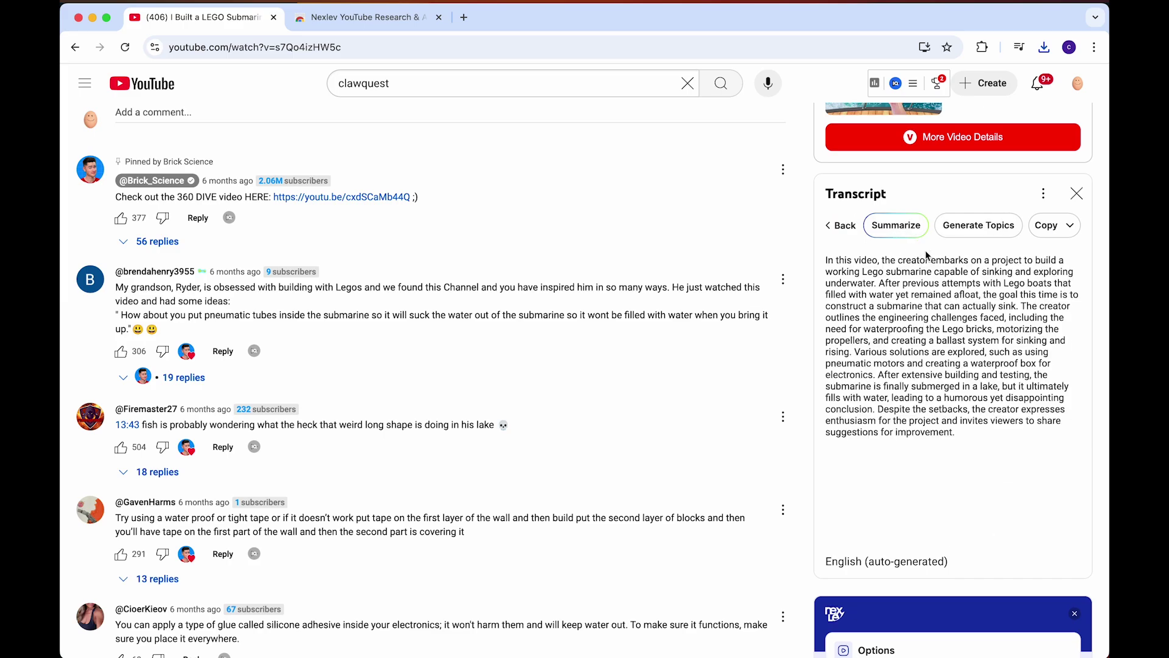
left_click_drag(839, 255, 947, 443)
left_click(947, 445)
left_click(913, 439)
scroll(913, 437, "down", 1)
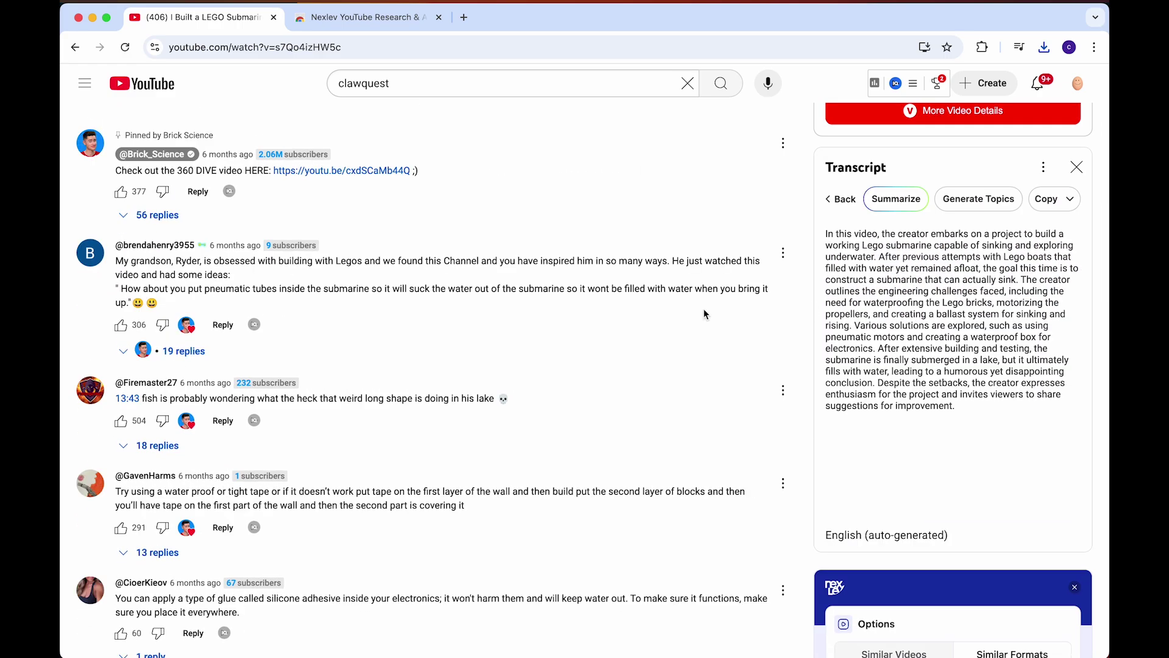
Download the current frame of the LEGO submarine video with Nexlev's screenshot tool
scroll(703, 308, "up", 5)
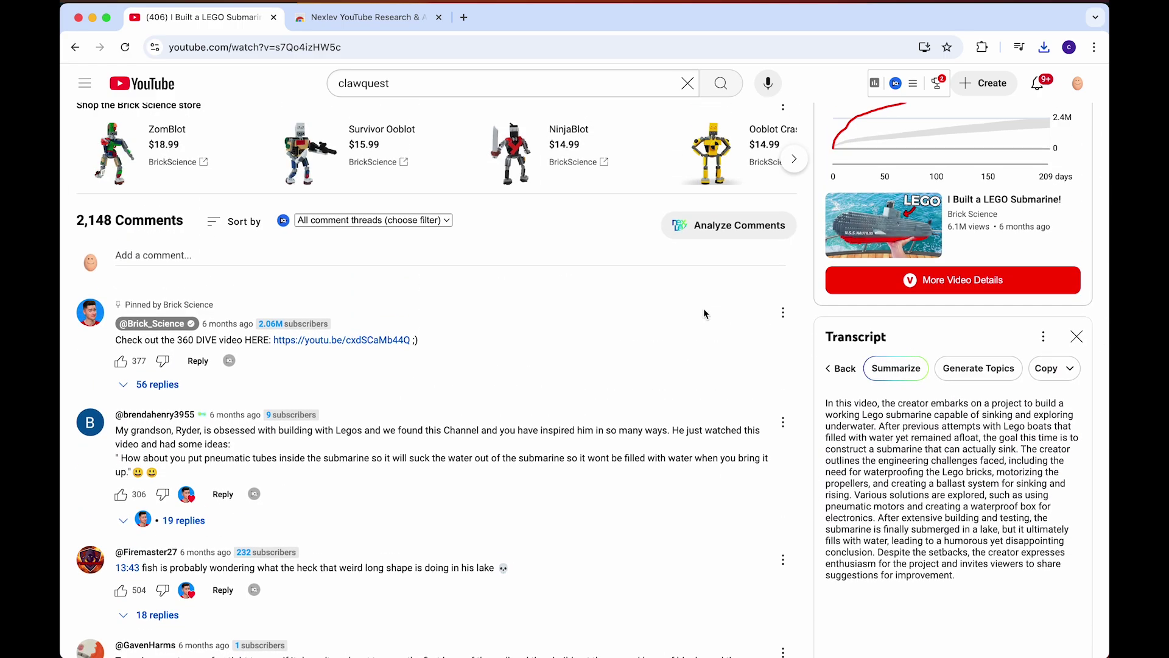
scroll(690, 334, "up", 10)
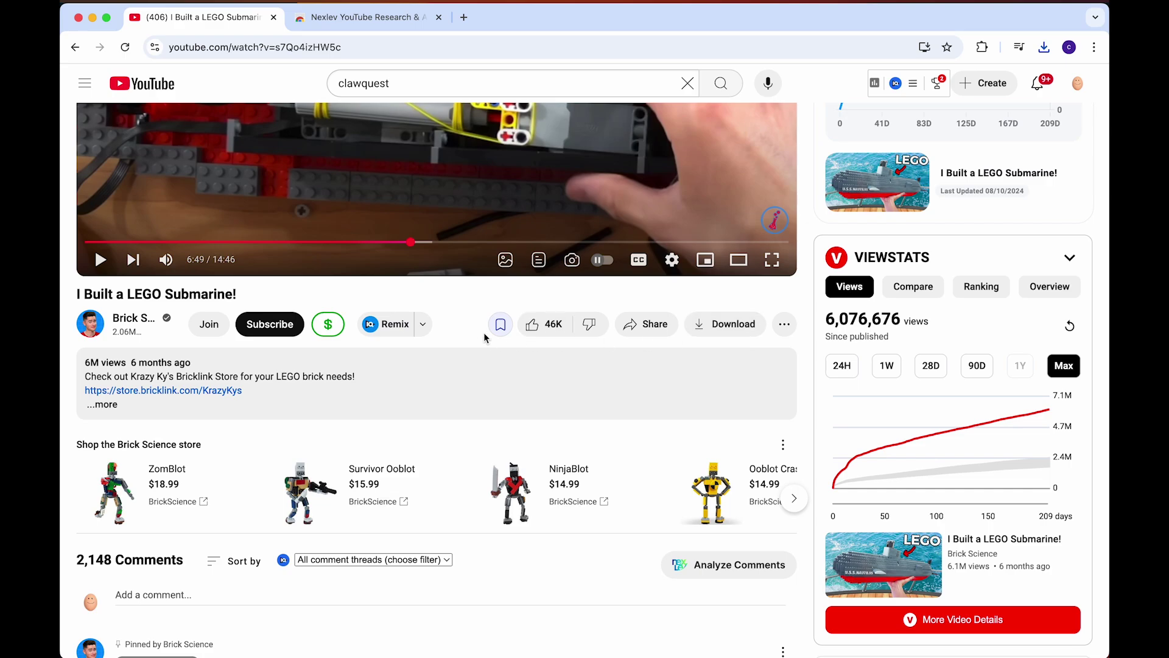
scroll(477, 330, "up", 5)
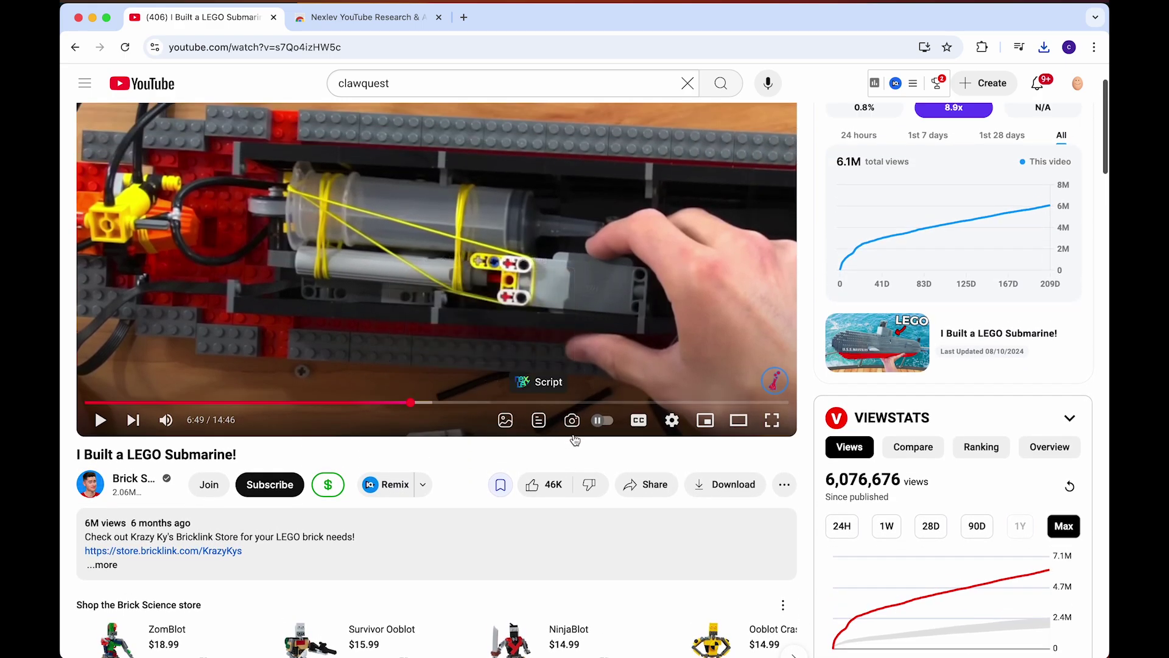
left_click(574, 420)
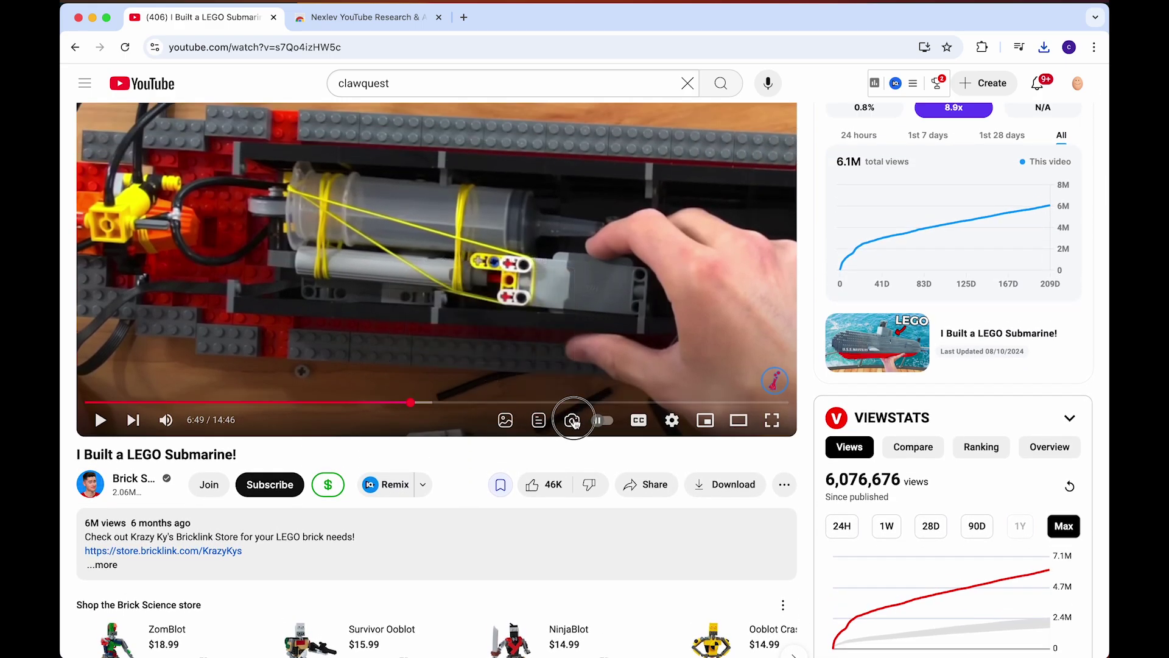
left_click(559, 381)
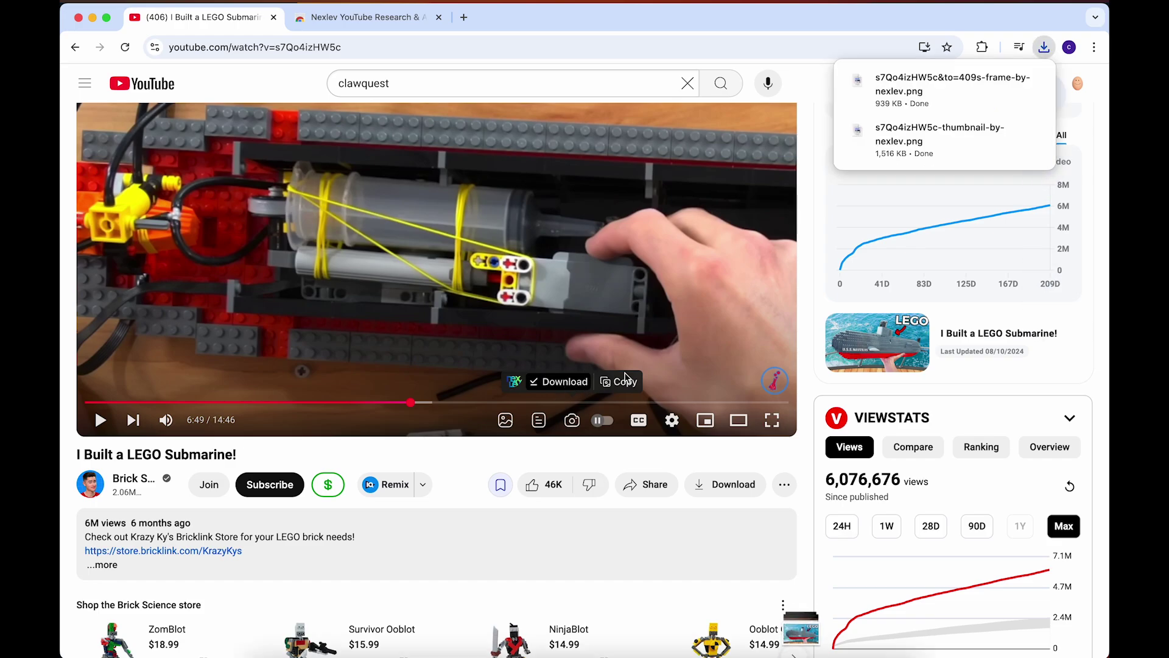
Open the downloaded frame image from the Downloads stack to check it, and close it again
left_click(798, 627)
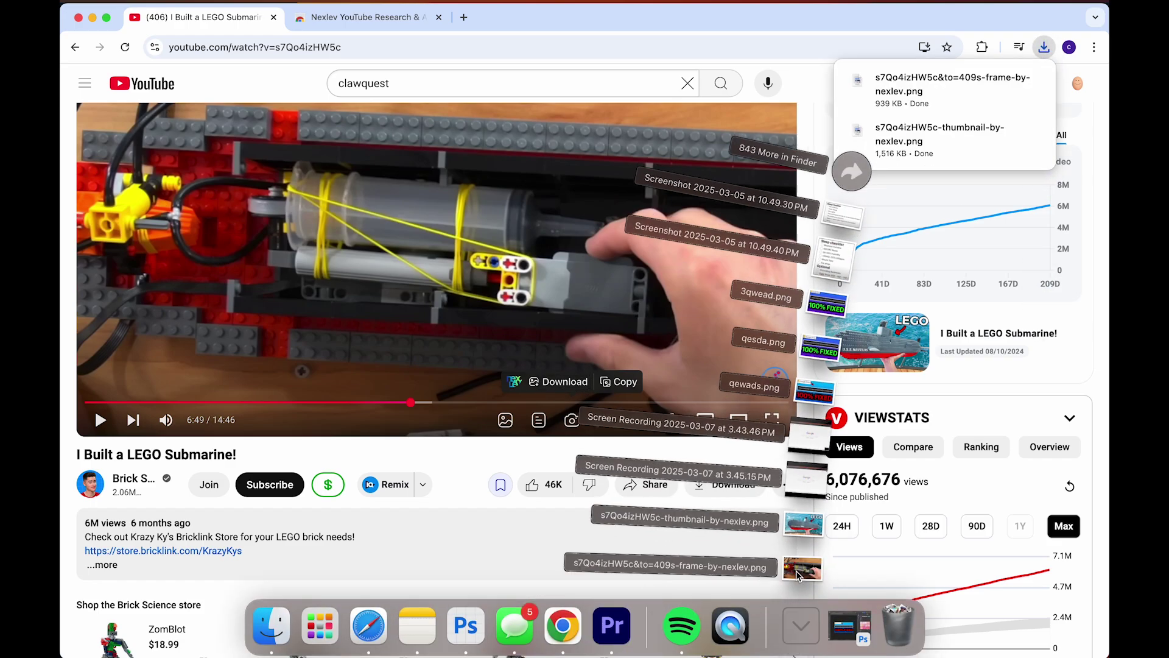
left_click(795, 571)
left_click(81, 25)
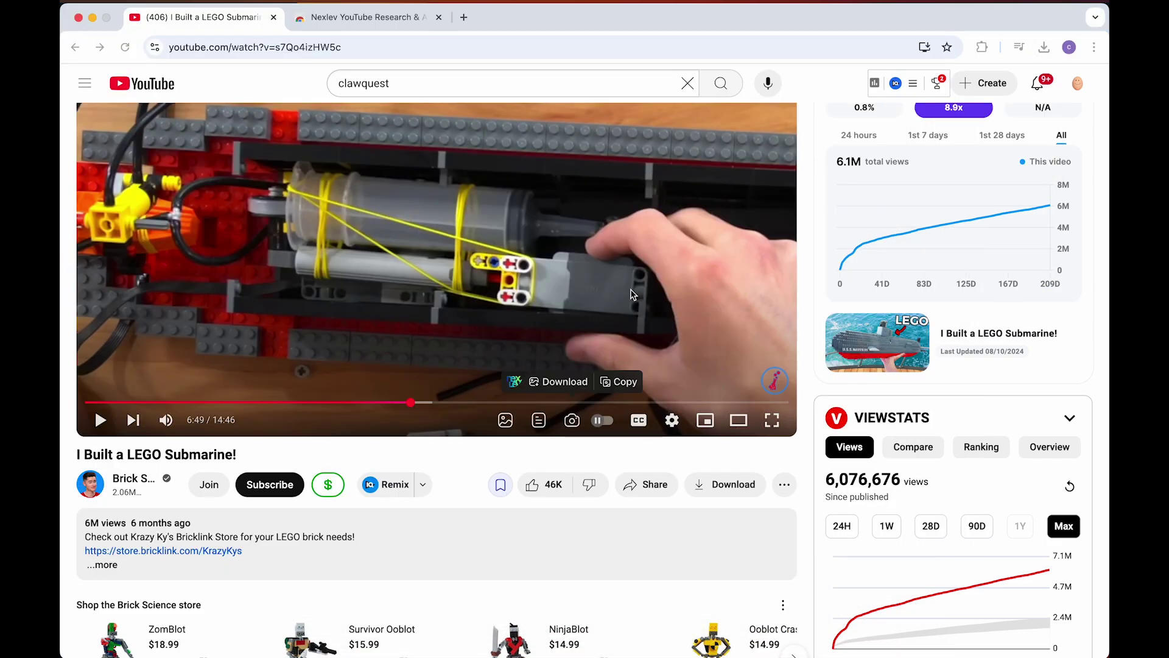
left_click(622, 462)
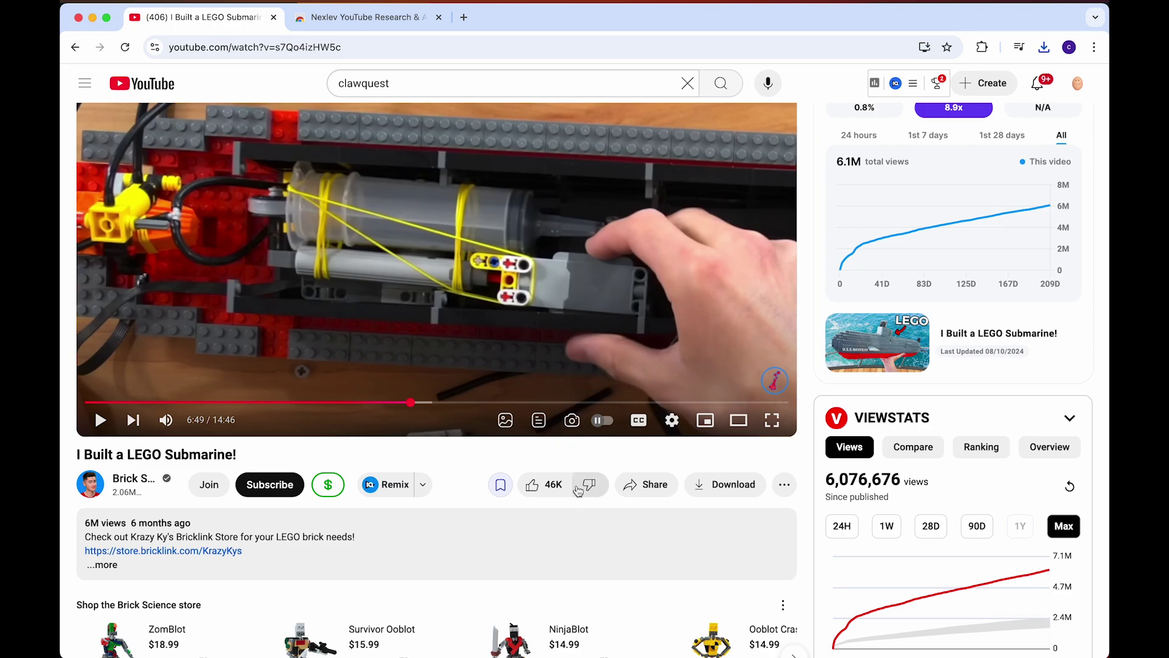
View the Save to Swipe File form for the LEGO submarine video and leave it without saving
scroll(536, 524, "down", 3)
scroll(513, 492, "up", 3)
scroll(514, 492, "down", 2)
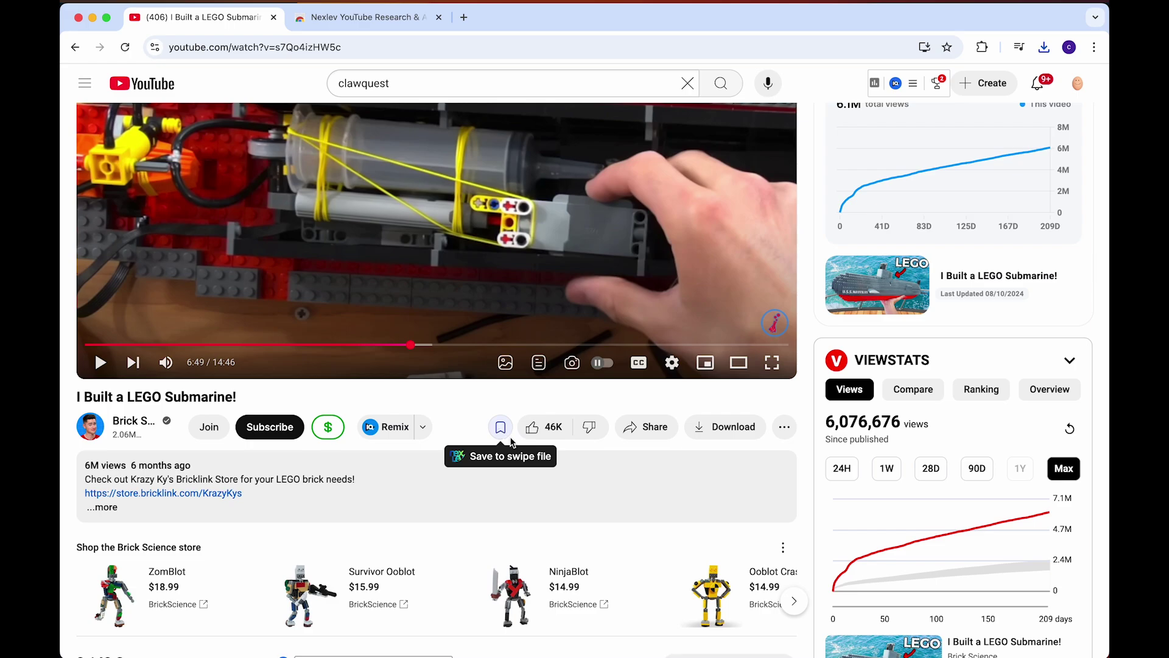
left_click(500, 428)
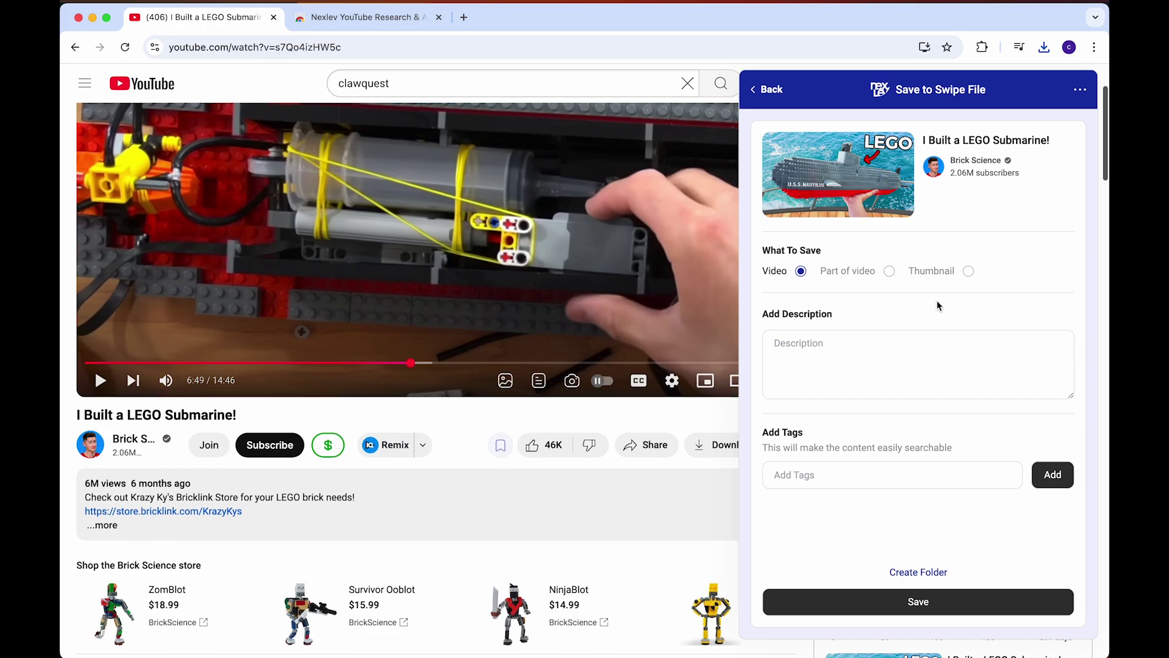
left_click(912, 354)
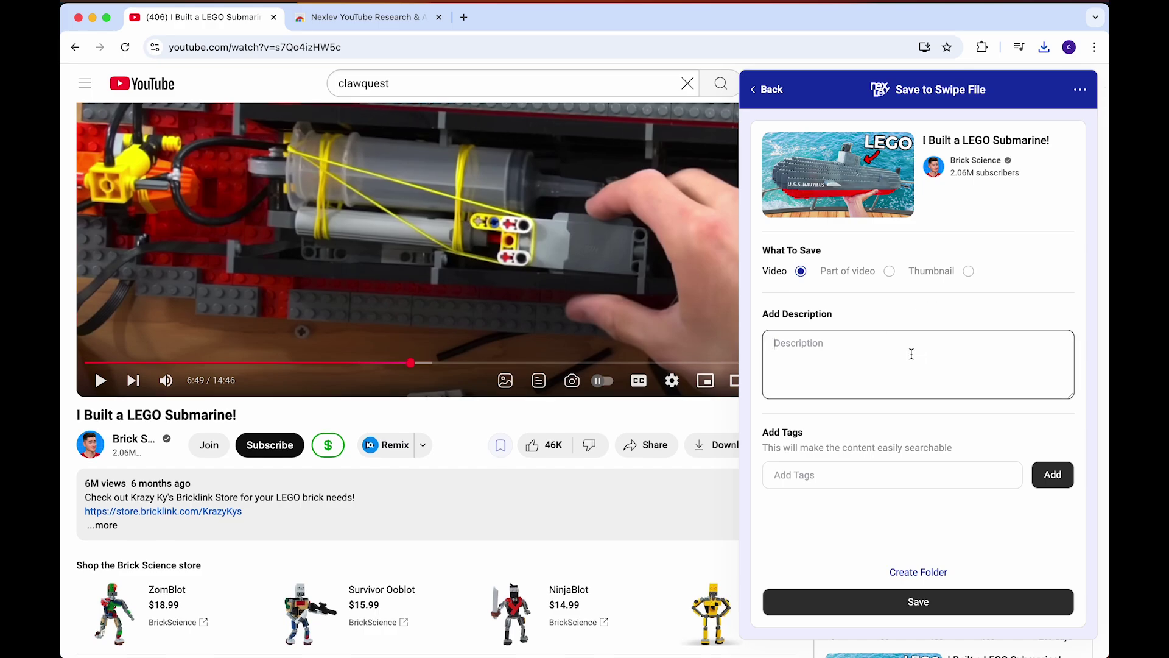
left_click(768, 88)
Run Nexlev's Analyze Comments on the comment section of the LEGO submarine video
scroll(536, 482, "down", 6)
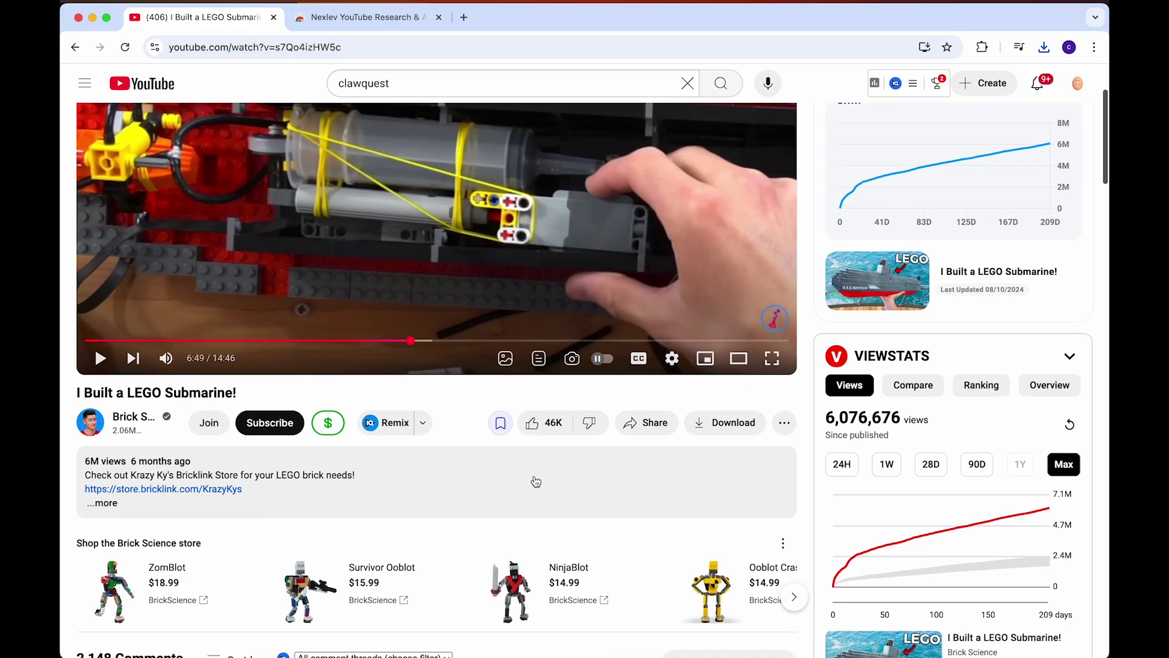
scroll(534, 481, "down", 1)
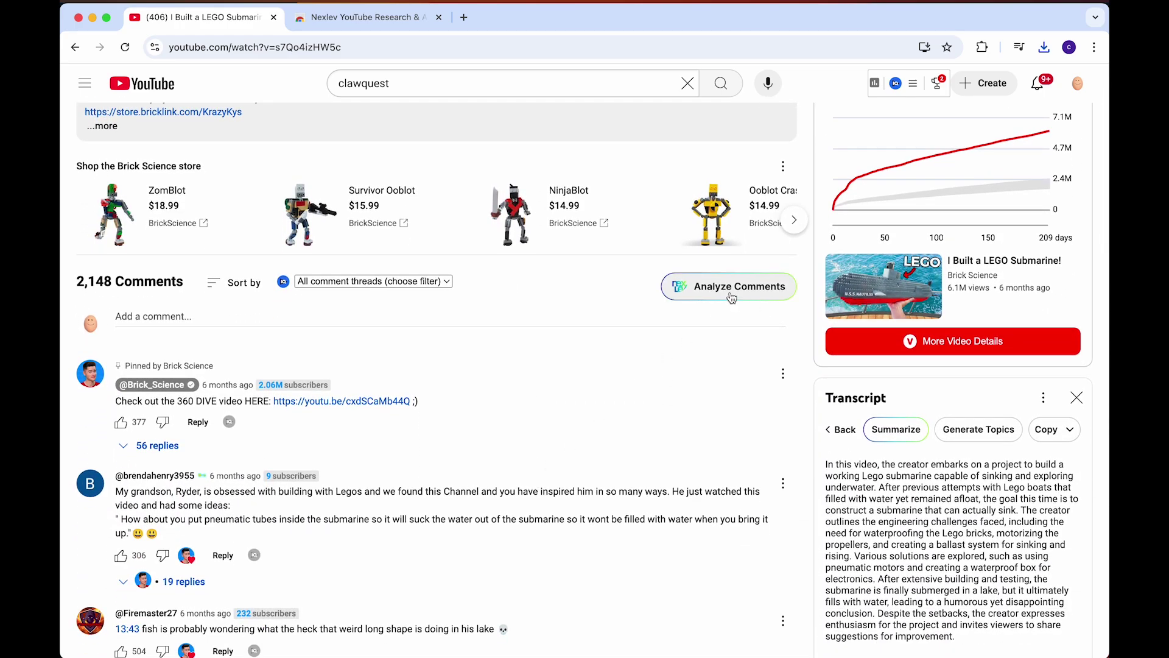
scroll(700, 330, "down", 5)
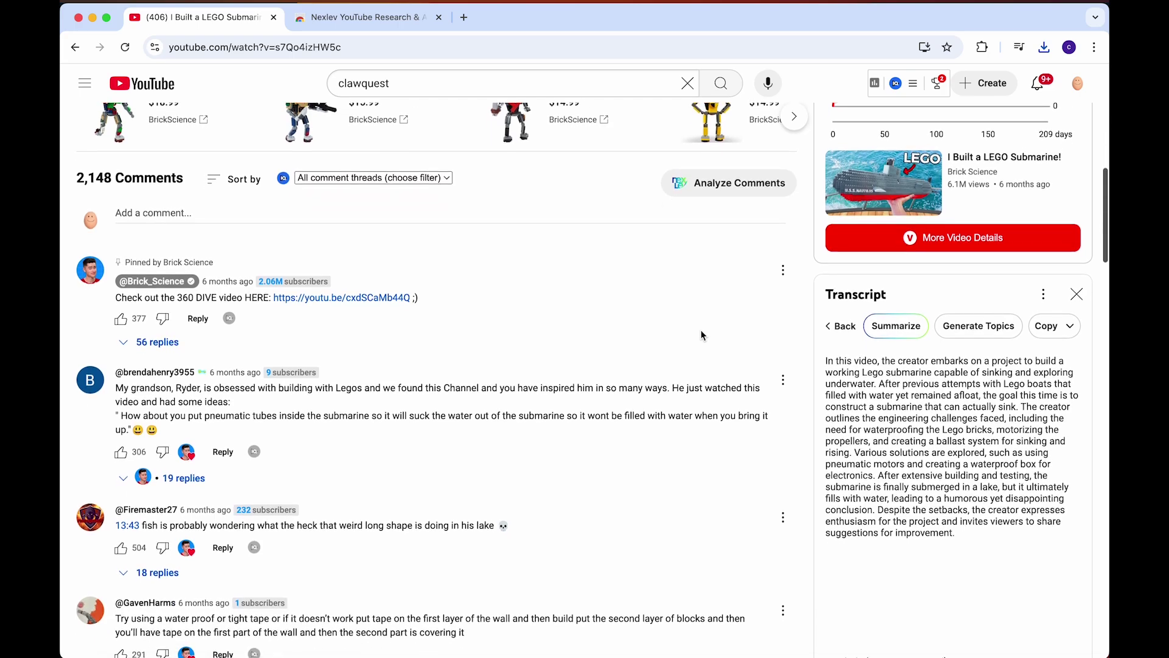
scroll(701, 330, "down", 2)
scroll(700, 330, "up", 6)
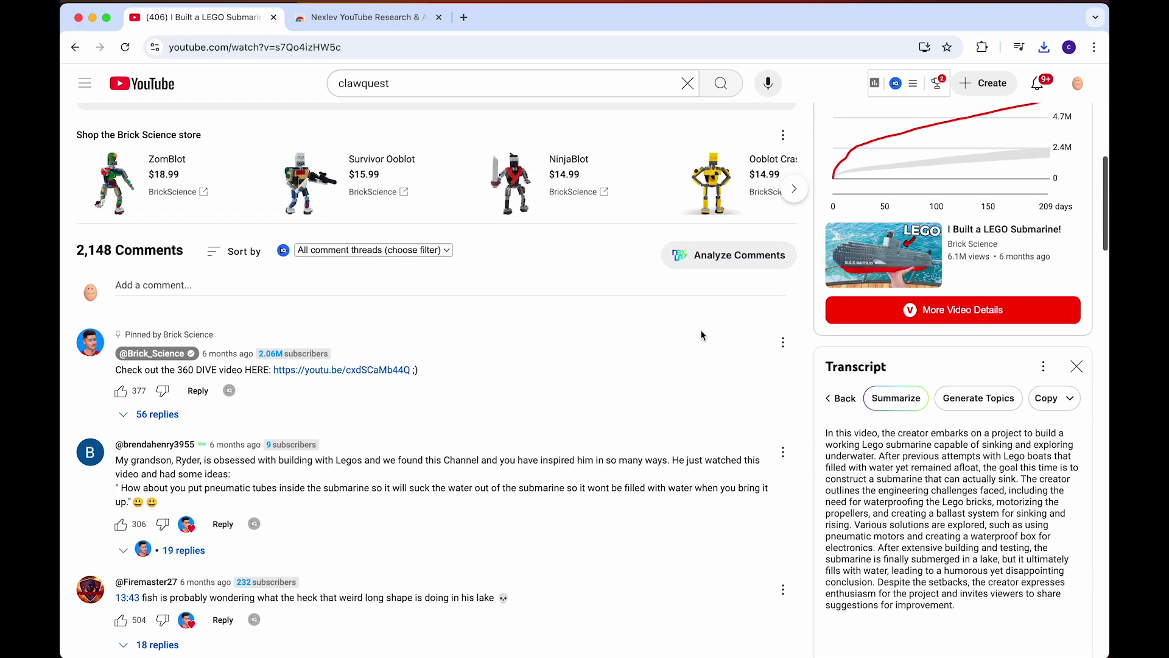
left_click_drag(75, 250, 196, 254)
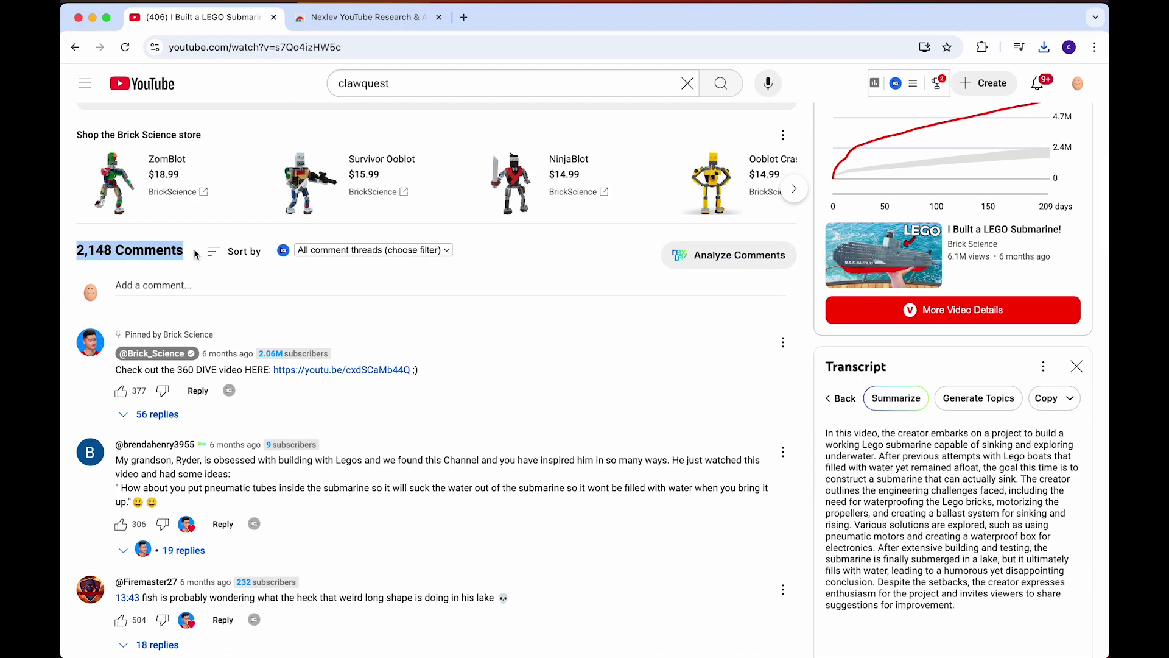
left_click(725, 258)
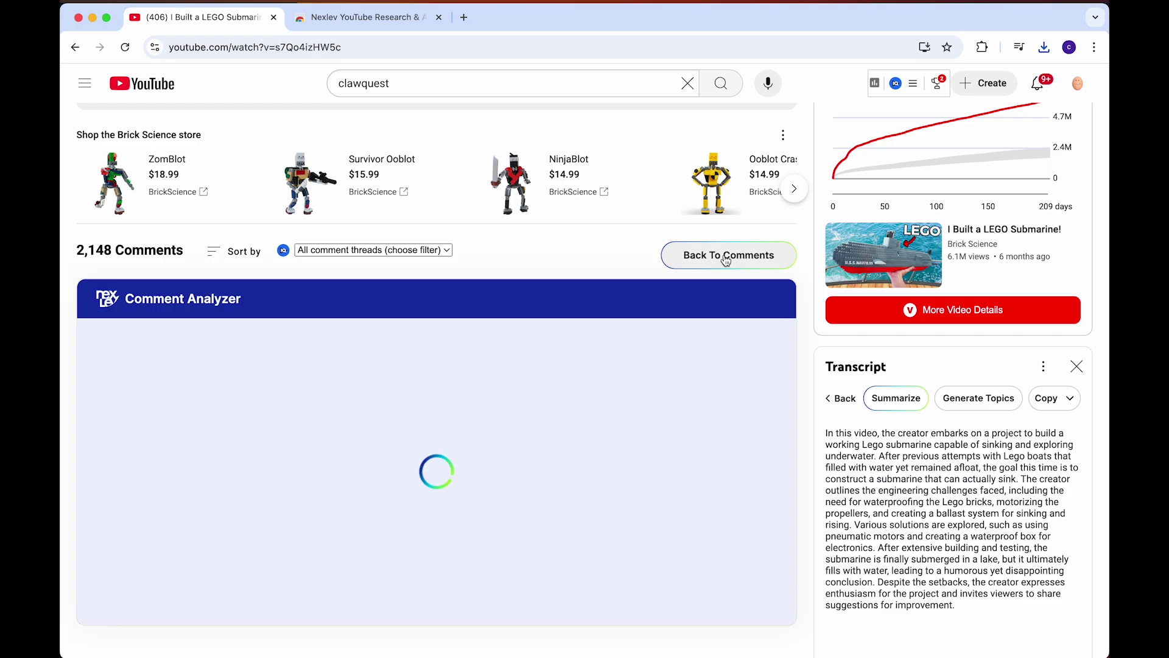
scroll(263, 327, "down", 7)
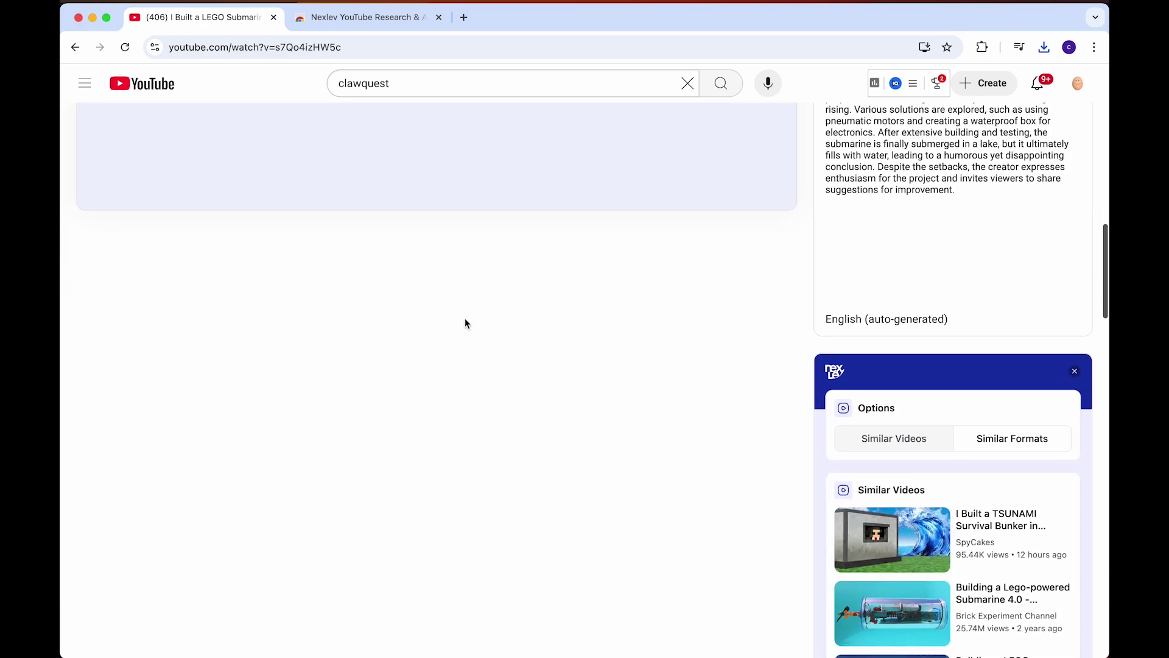
scroll(465, 322, "up", 5)
scroll(465, 318, "up", 3)
scroll(465, 318, "down", 4)
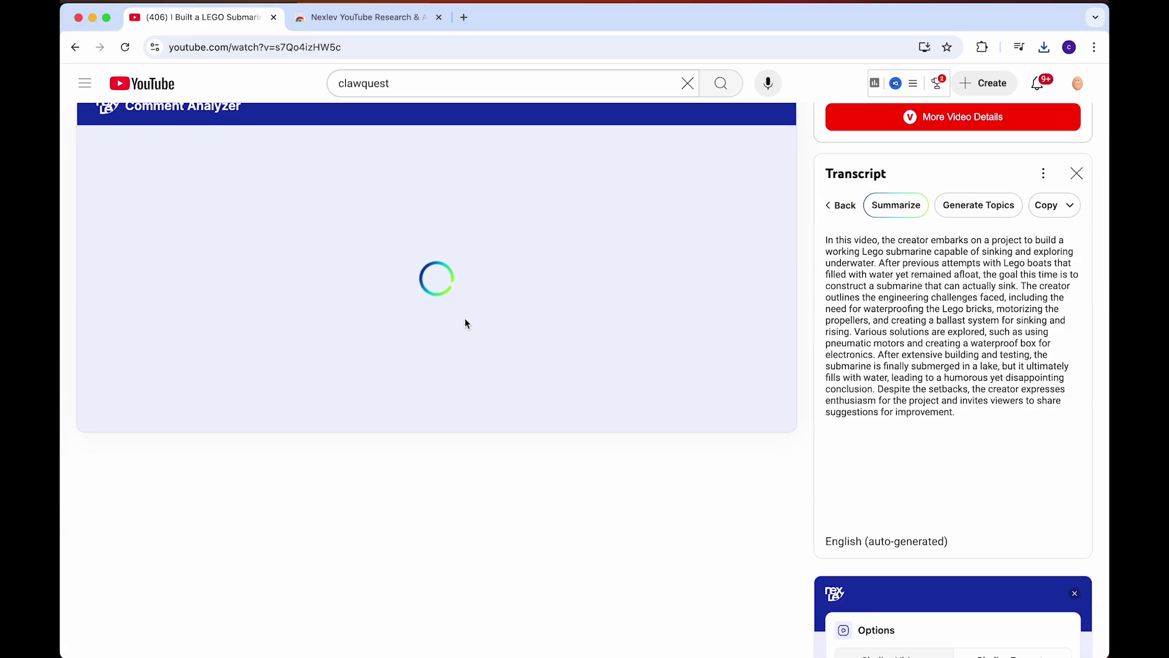
scroll(465, 318, "up", 2)
scroll(428, 347, "up", 2)
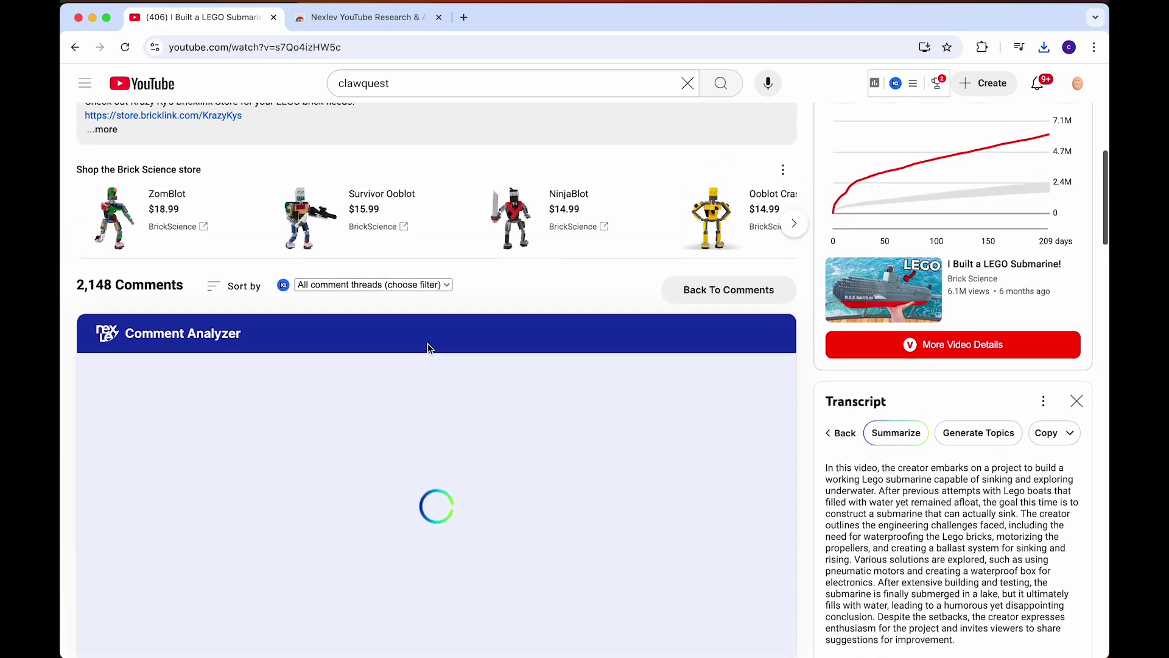
scroll(428, 349, "up", 1)
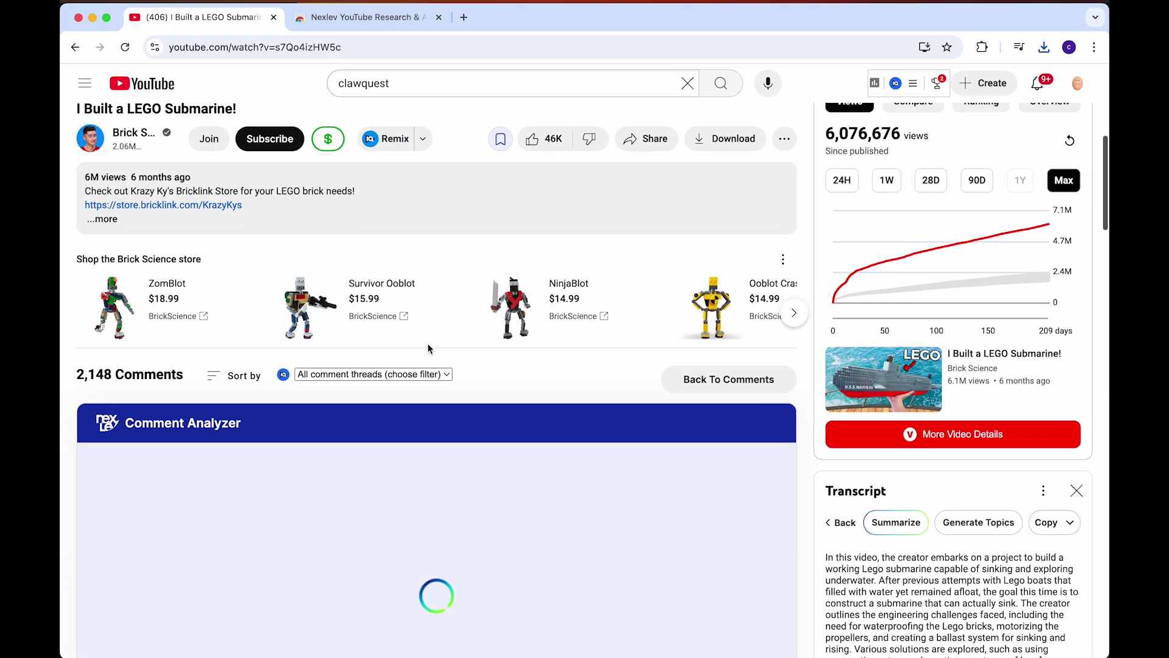
Examine the Comment Analyzer's sentiment analysis, video ideas and feedback summary of what viewers liked and disliked
scroll(428, 343, "down", 4)
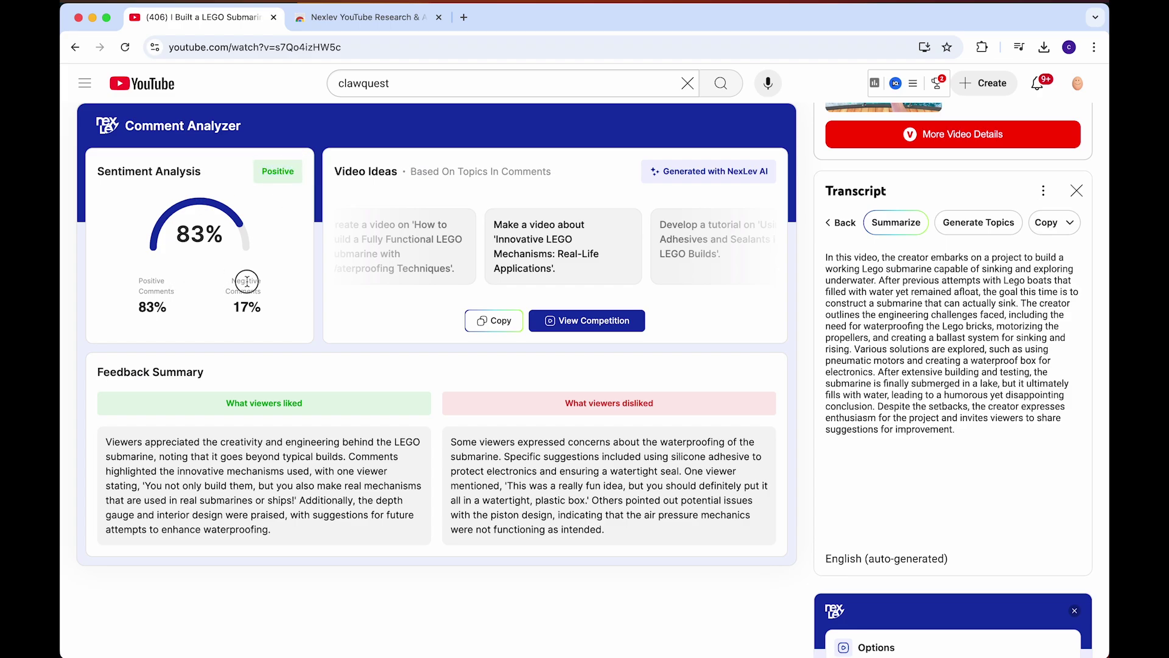
scroll(248, 301, "down", 1)
left_click_drag(107, 422, 263, 507)
left_click(264, 508)
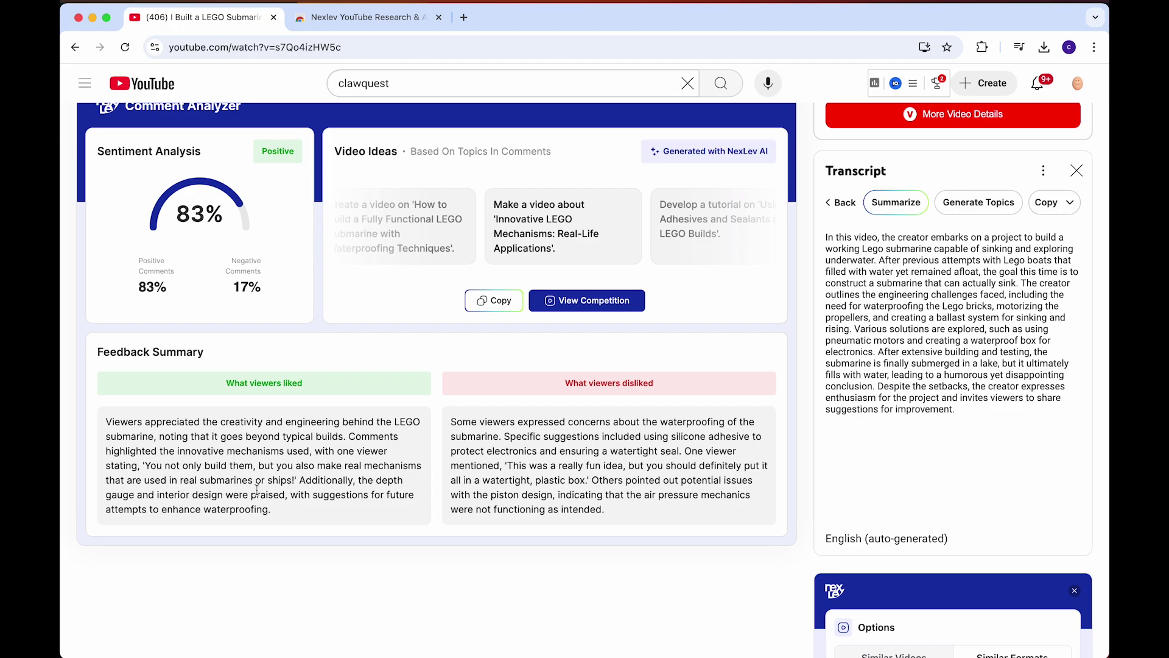
left_click_drag(201, 480, 284, 480)
left_click(291, 478)
left_click_drag(451, 421, 695, 514)
left_click(662, 466)
scroll(658, 461, "up", 2)
scroll(598, 499, "down", 2)
scroll(598, 498, "up", 2)
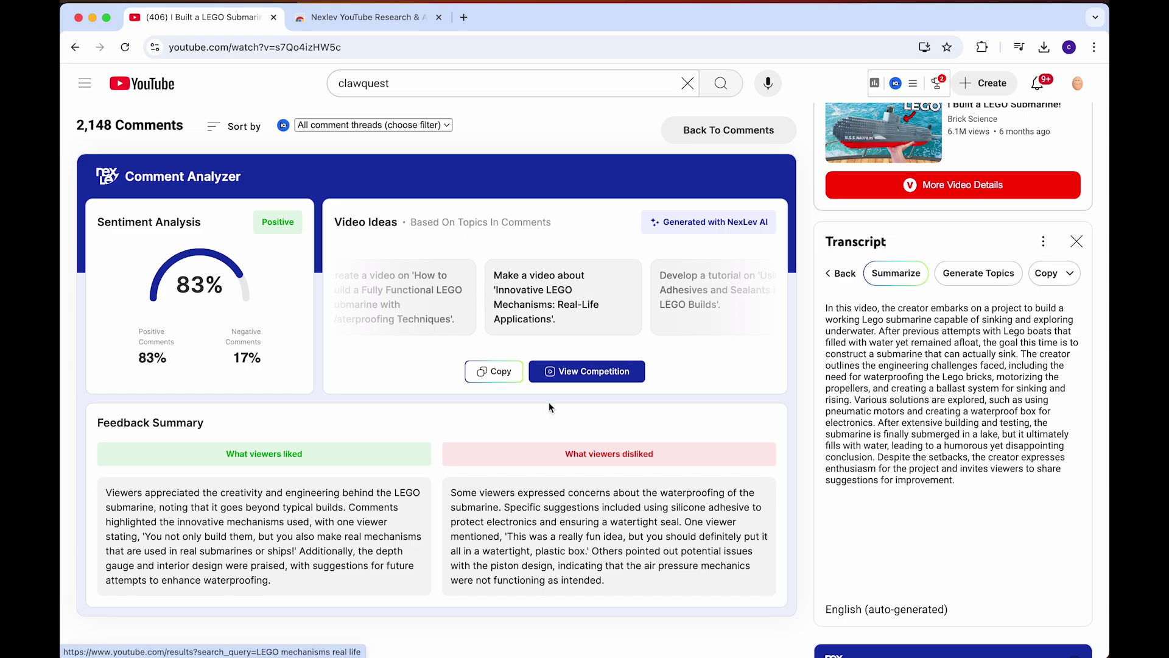
View the competition for the 'Innovative LEGO Mechanisms: Real-Life Applications' idea, browse the search results and return to the submarine video
left_click(594, 373)
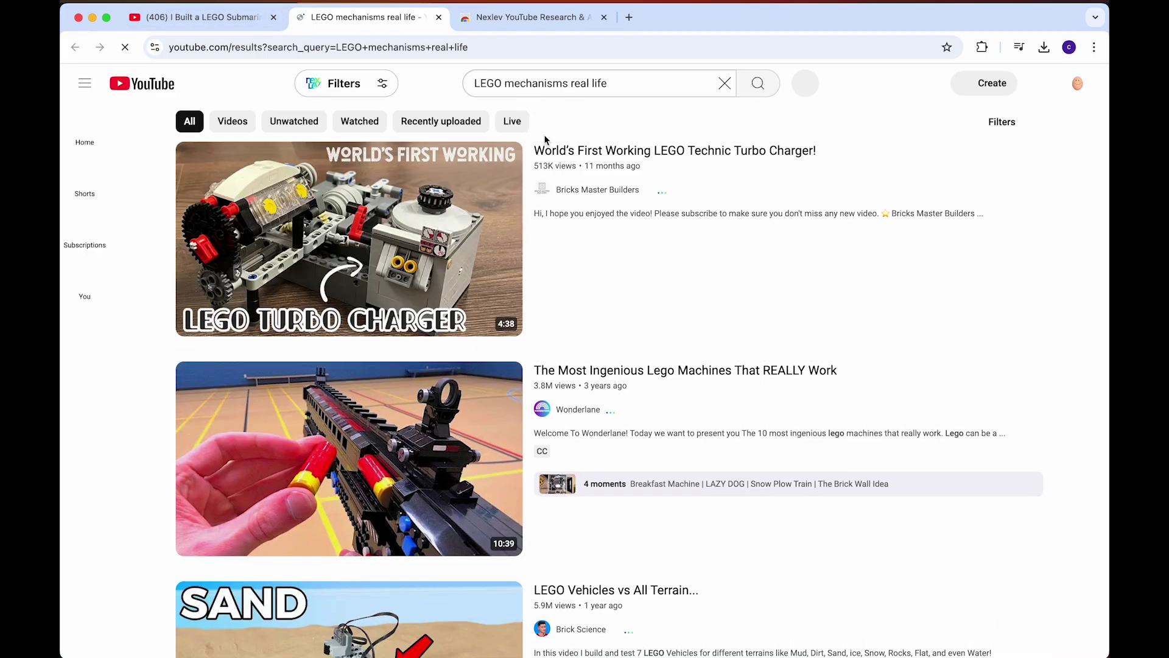
scroll(951, 331, "down", 7)
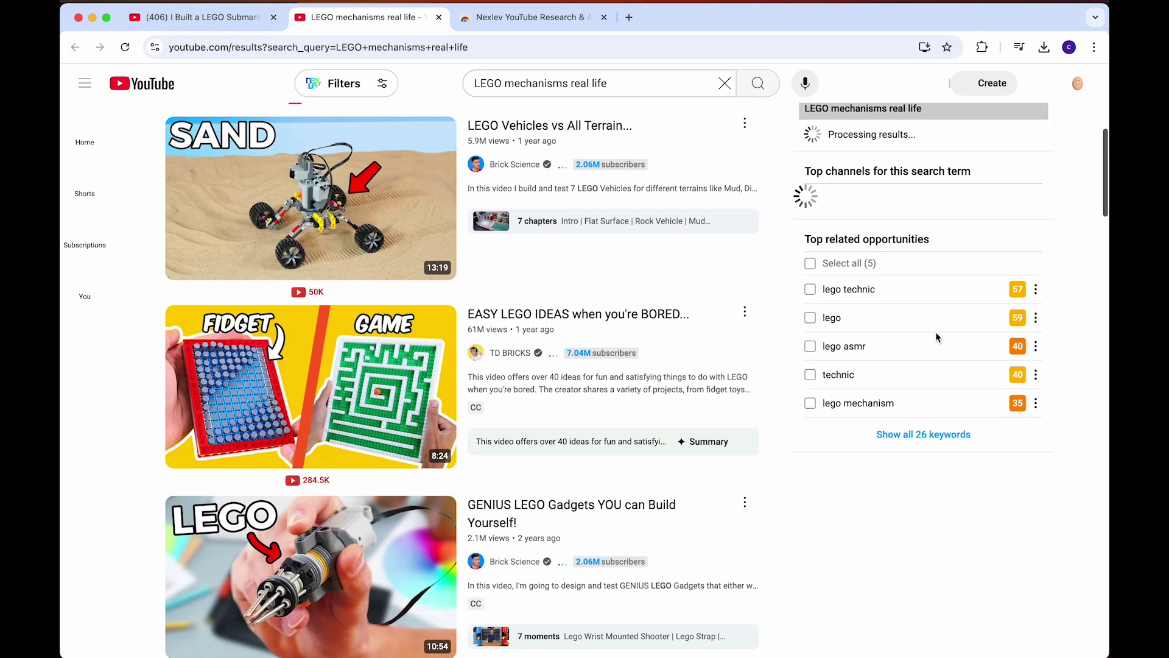
scroll(811, 317, "down", 4)
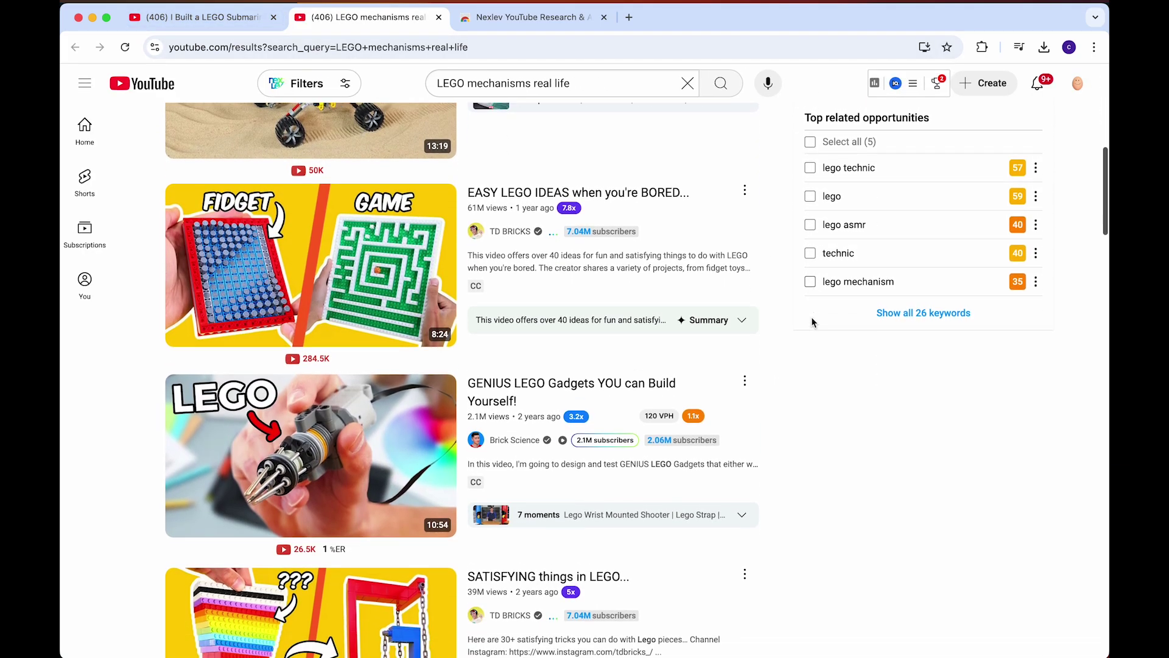
left_click(191, 21)
scroll(630, 346, "up", 4)
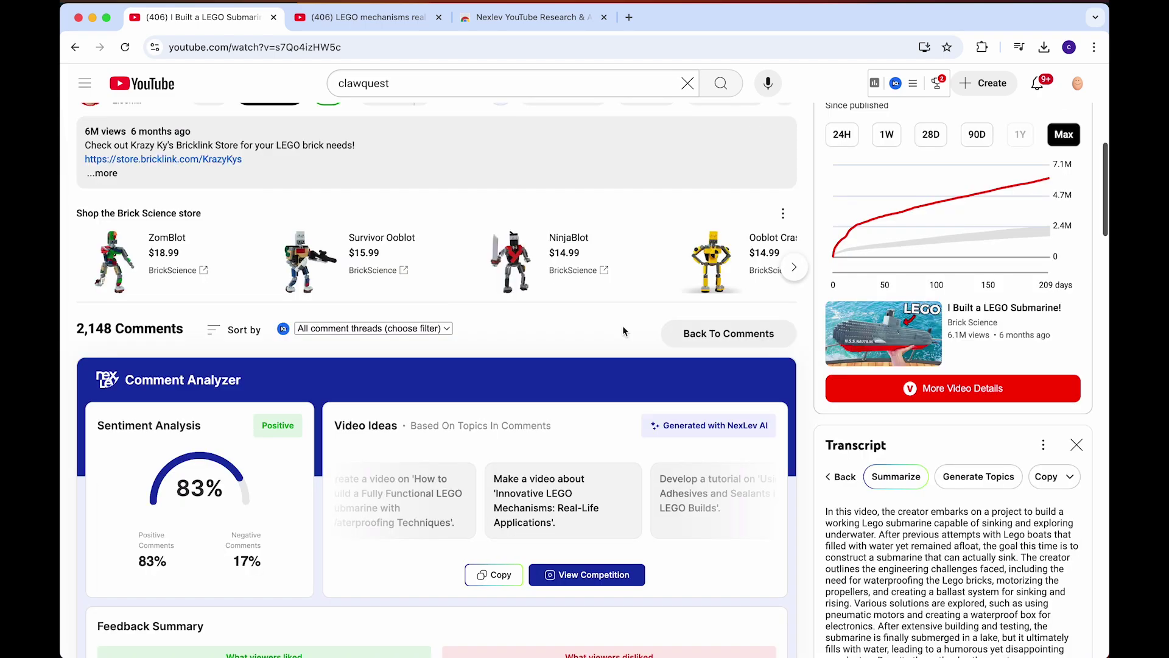
Leave the LEGO submarine video and open the channel's analytics overview in YouTube Studio
scroll(622, 325, "down", 3)
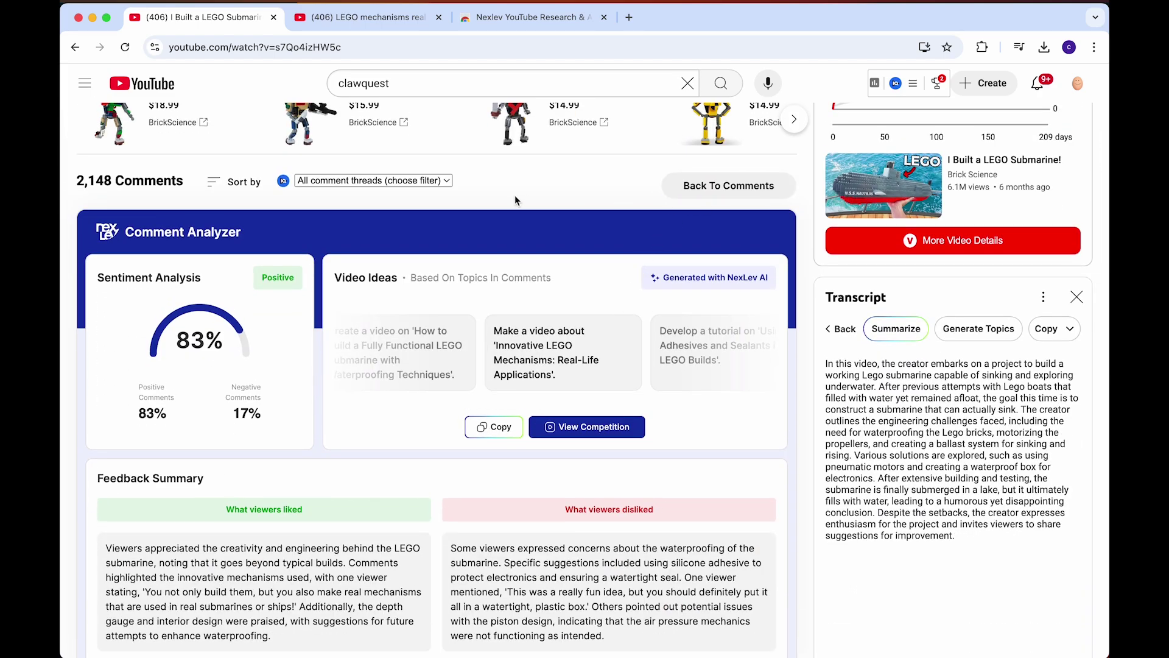
scroll(514, 195, "up", 5)
scroll(472, 174, "up", 3)
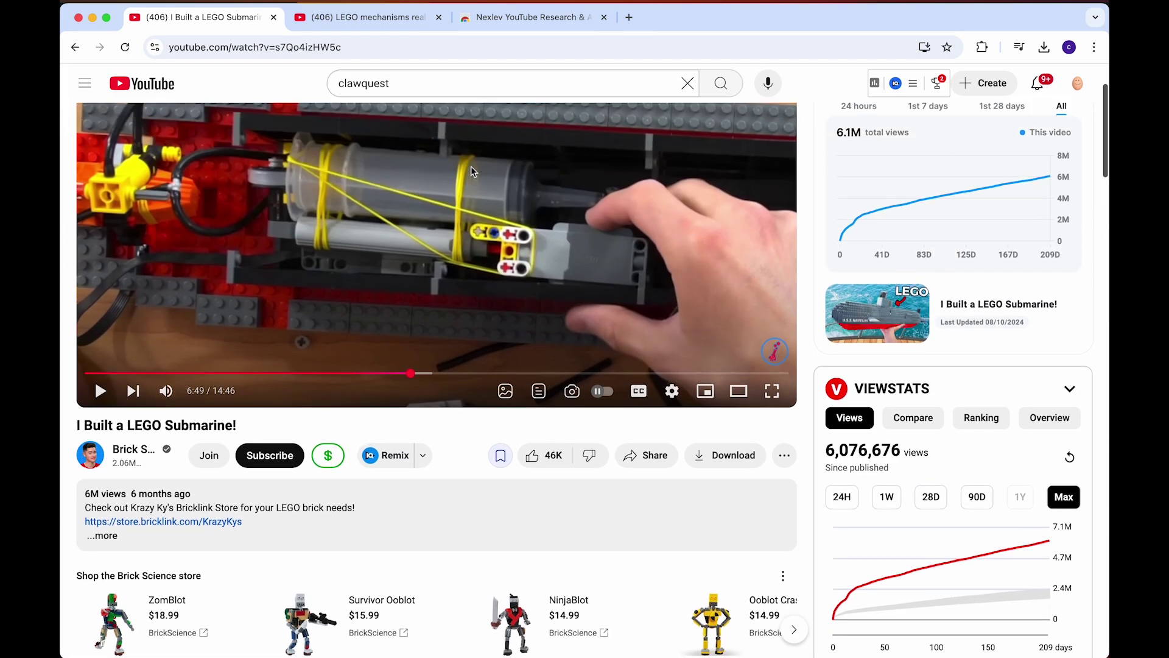
left_click(407, 23)
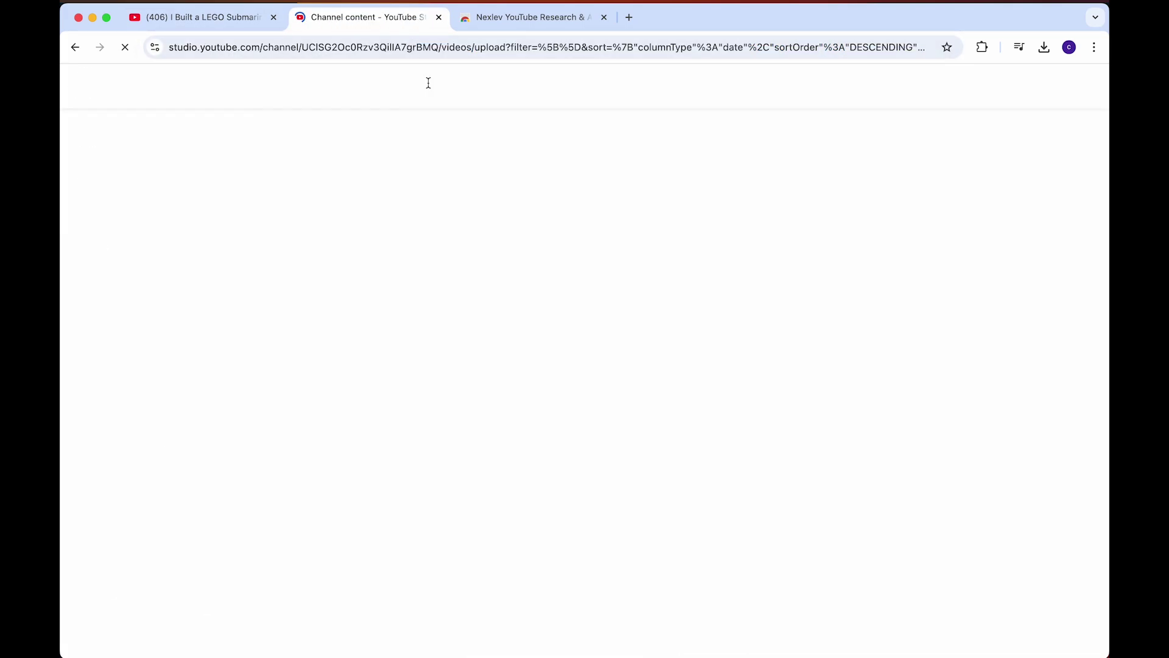
left_click(164, 338)
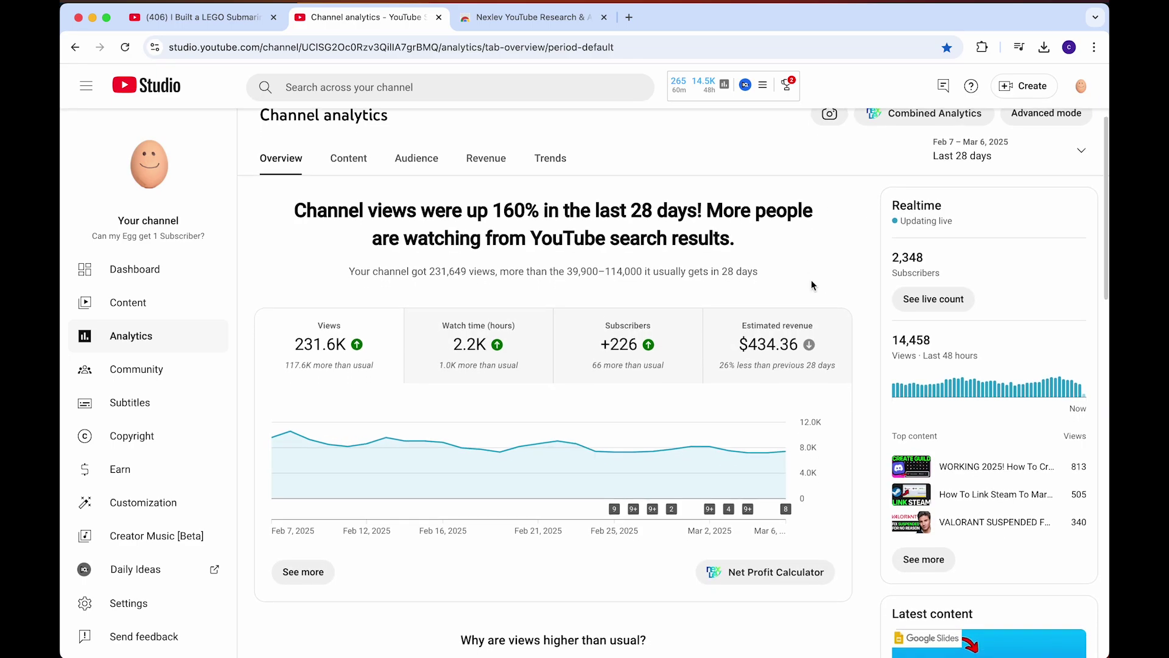
scroll(862, 295, "down", 3)
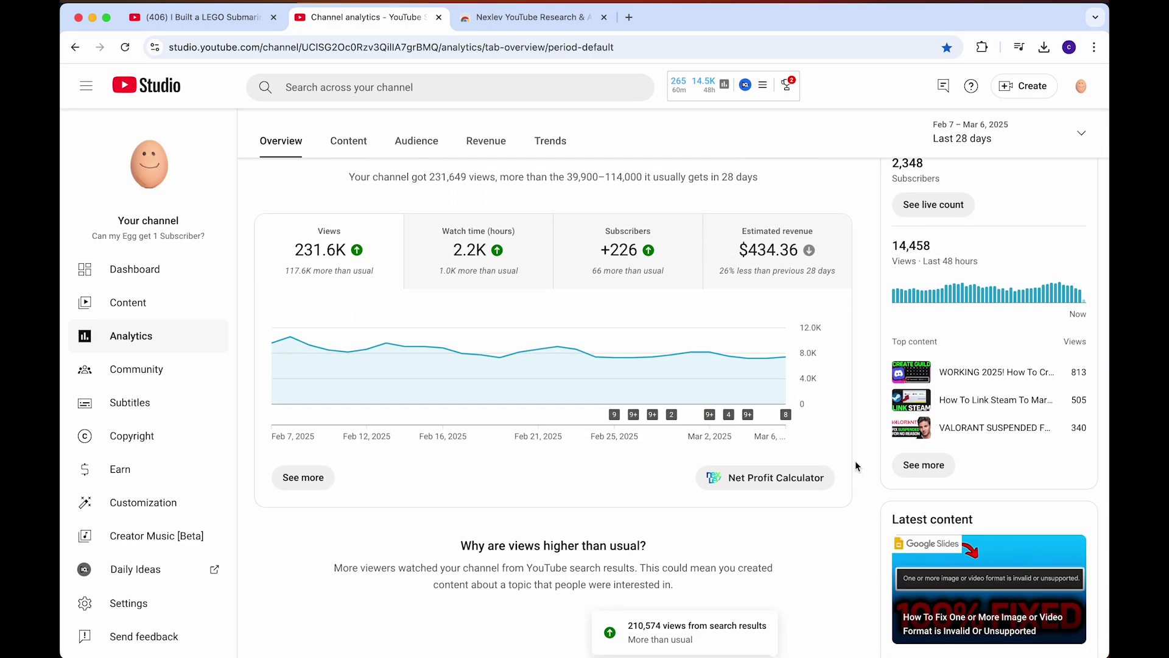
Calculate the channel's net profits with Nexlev's Net Profit Calculator at an average video cost of $2, and return to revenue
left_click(790, 480)
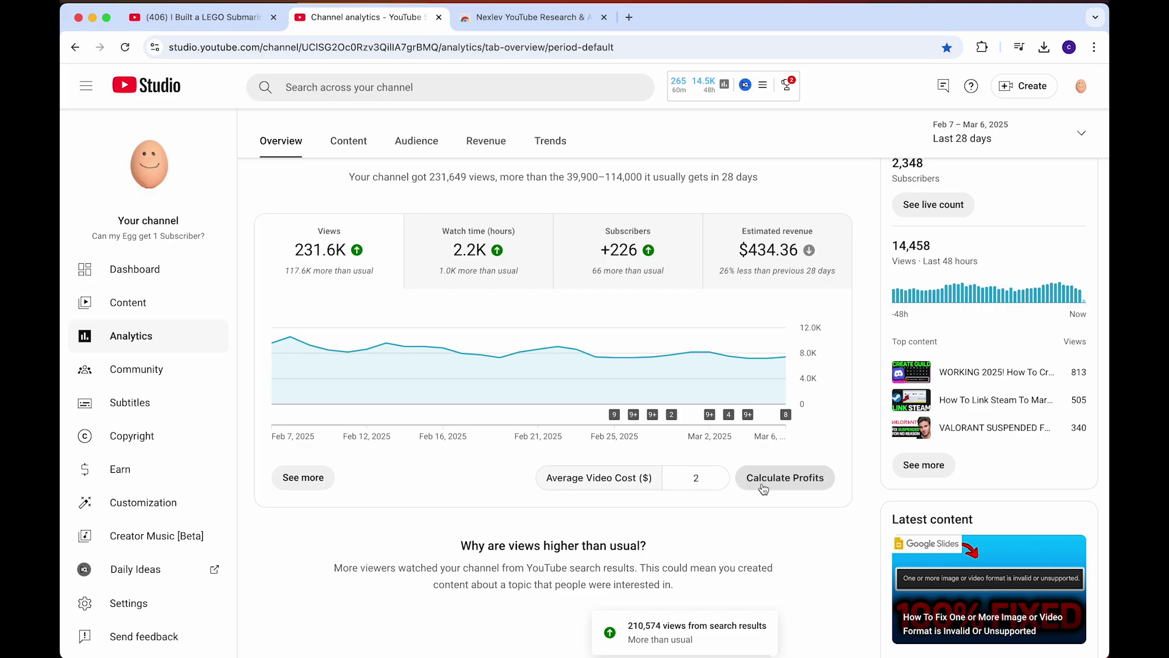
left_click(797, 479)
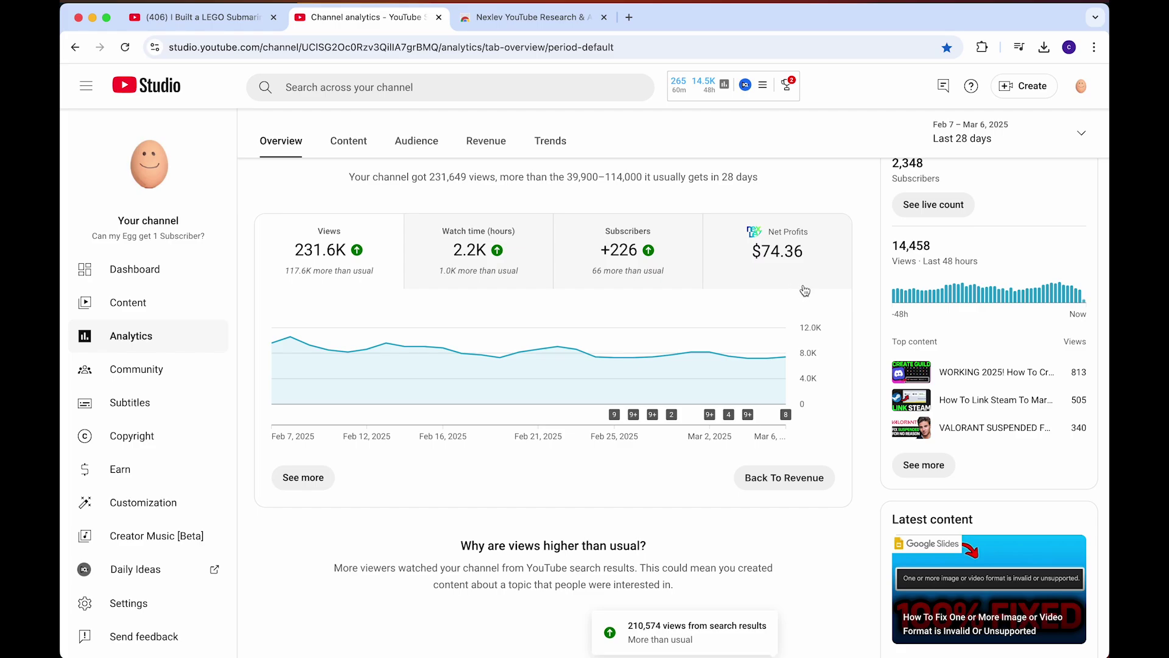
left_click(824, 480)
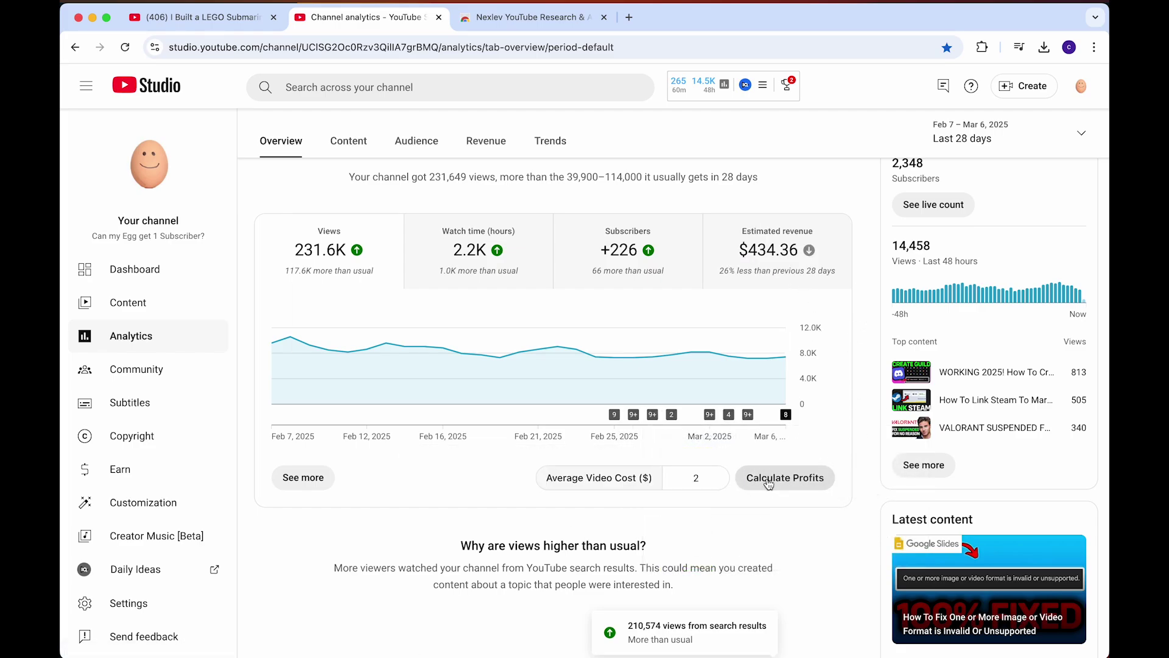
Change the average video cost and recalculate the channel's net profits for the last 28 days
left_click(699, 475)
key("BackSpace")
type("0")
left_click(773, 480)
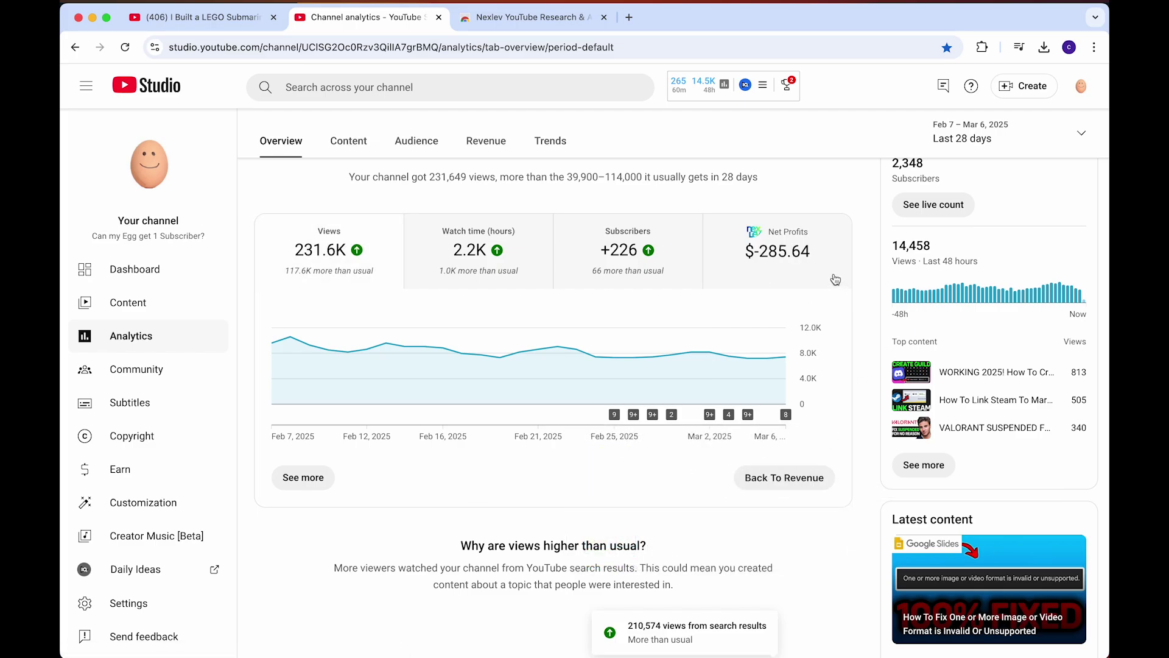
scroll(868, 333, "up", 3)
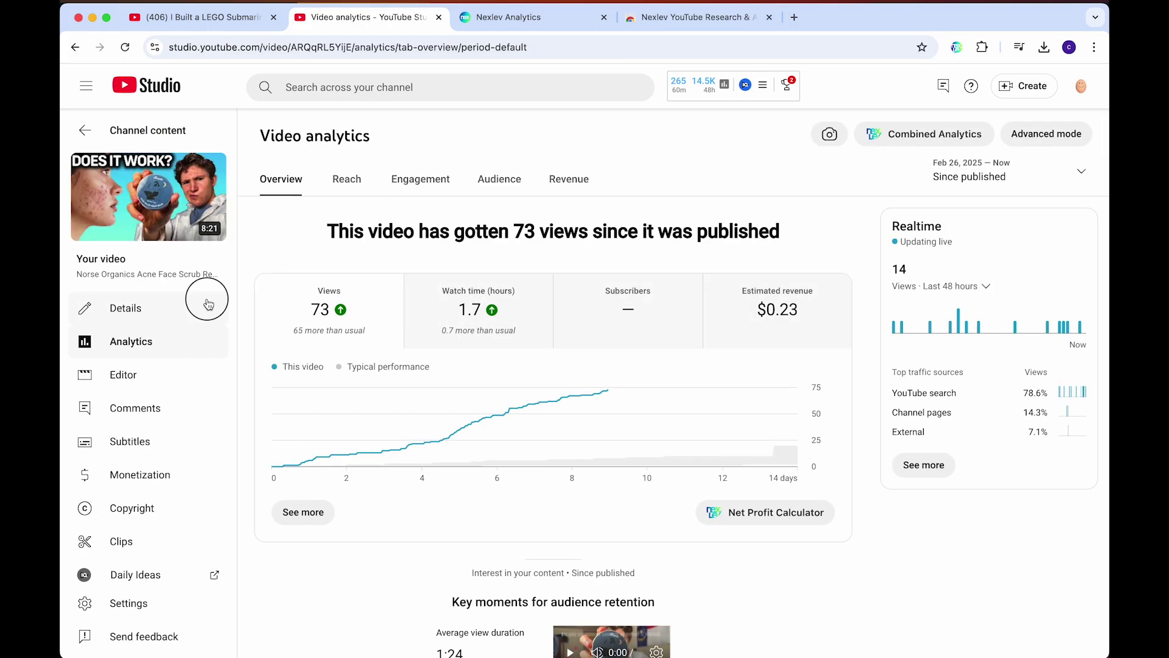
Open the mid-roll ad placement review in the monetization settings of the Norse Organics Acne Face Scrub video
left_click(207, 304)
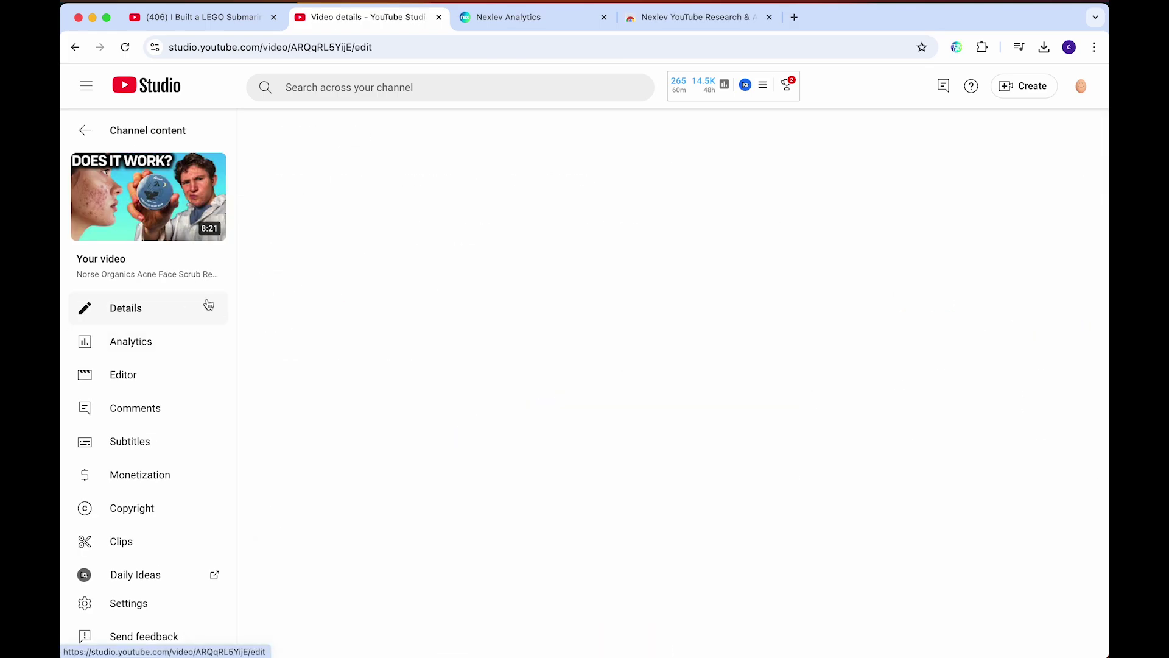
left_click(185, 464)
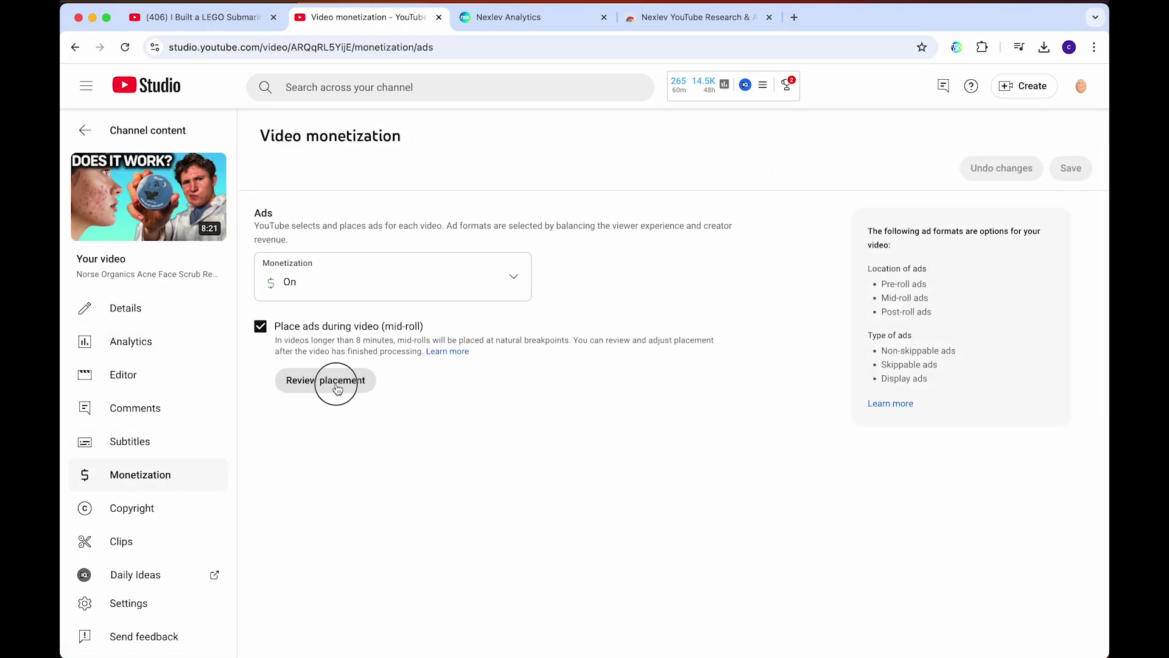
left_click(329, 383)
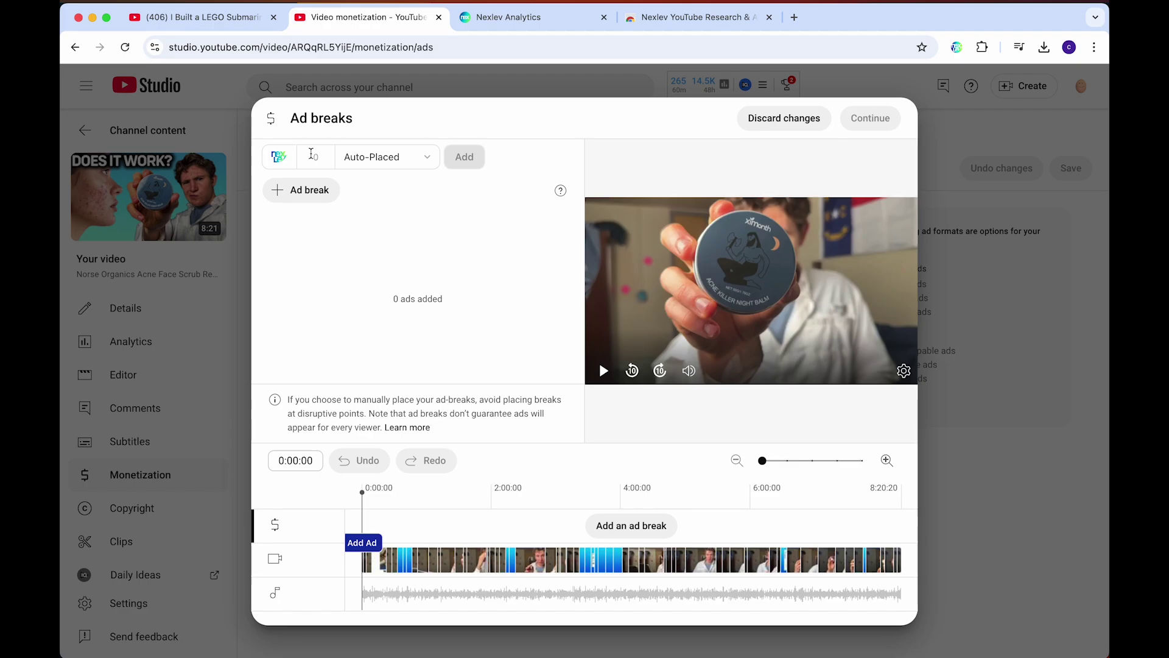
Add 10 auto-placed ad breaks to the video with Nexlev and save the monetization changes
type("10")
left_click(465, 157)
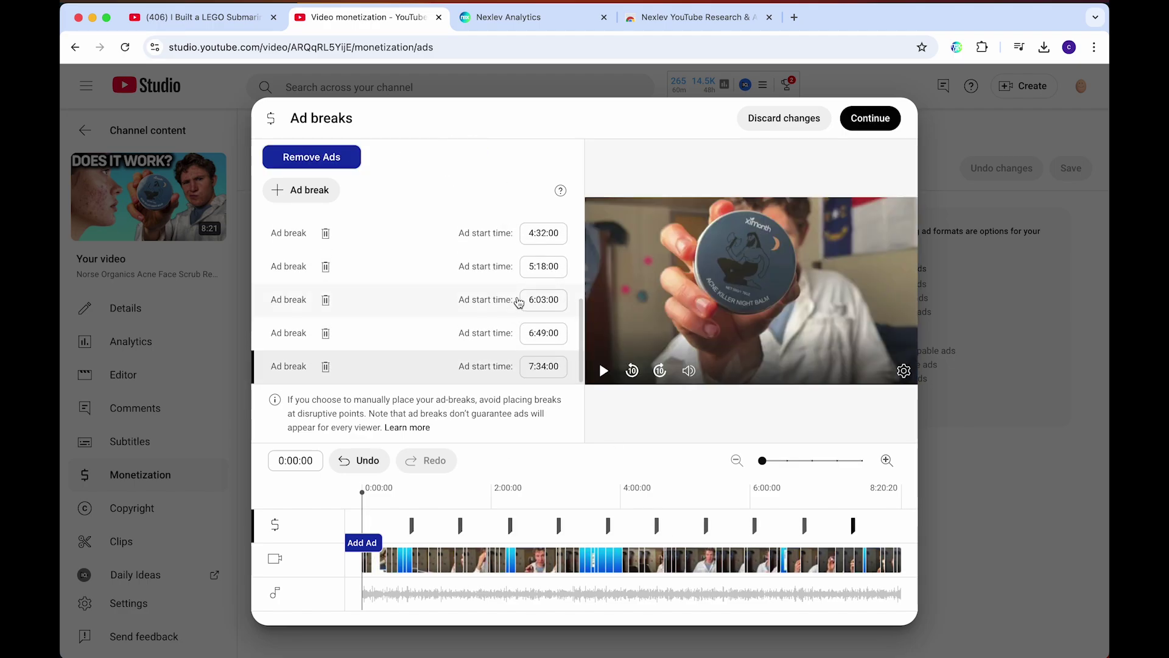
scroll(449, 297, "up", 5)
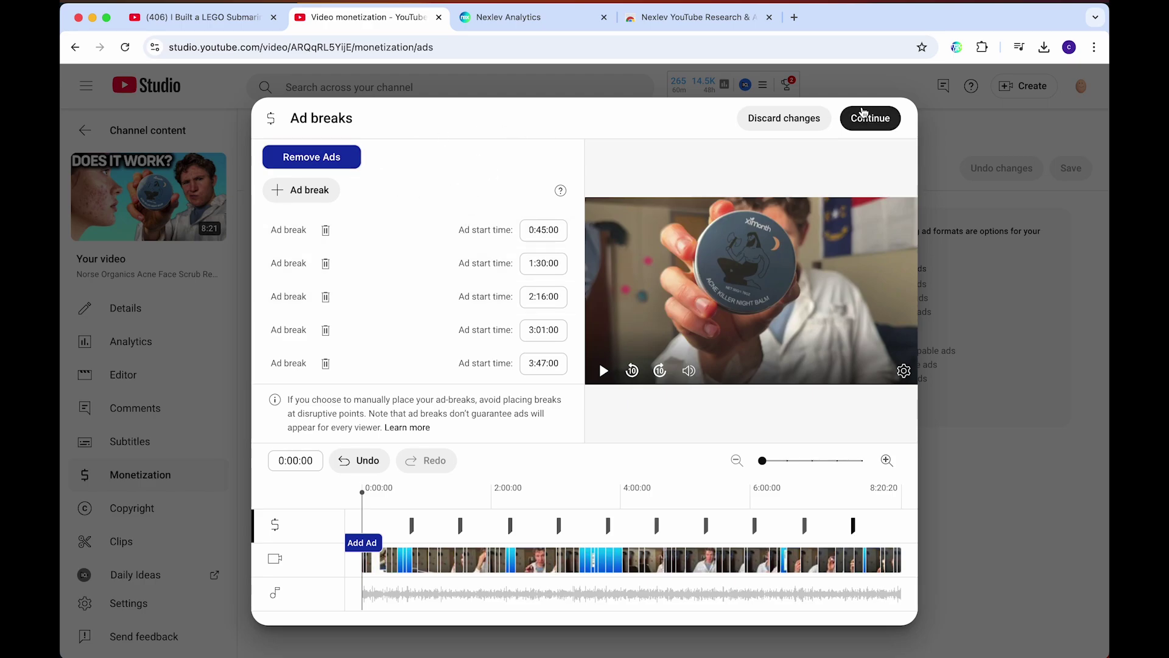
left_click(860, 125)
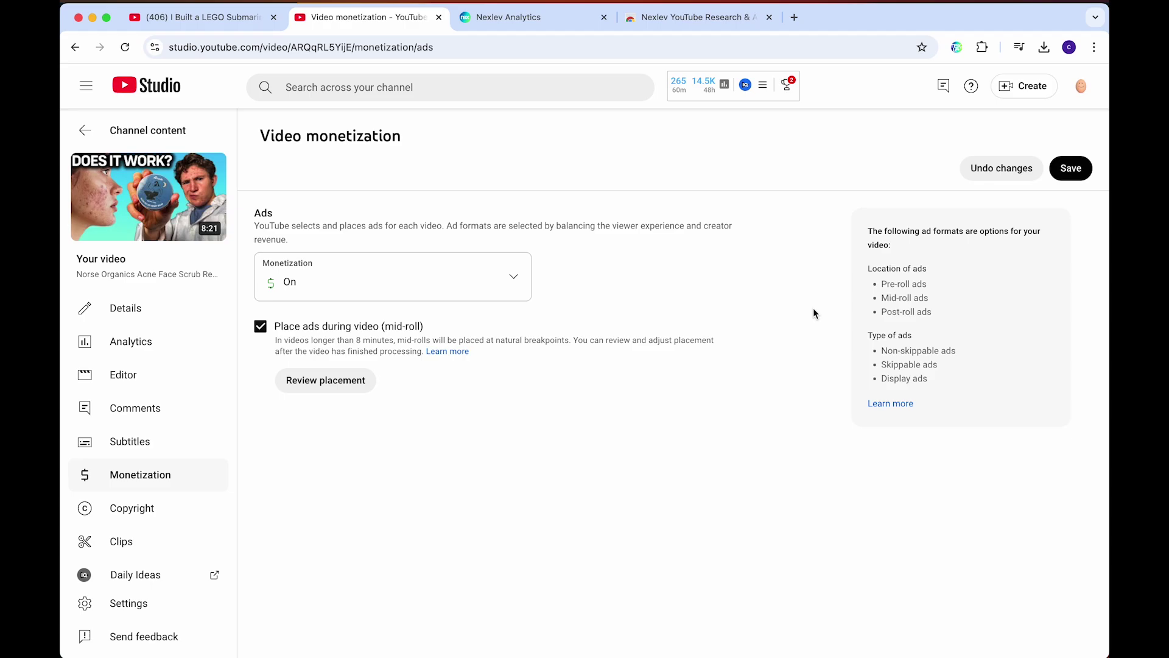
left_click(1070, 168)
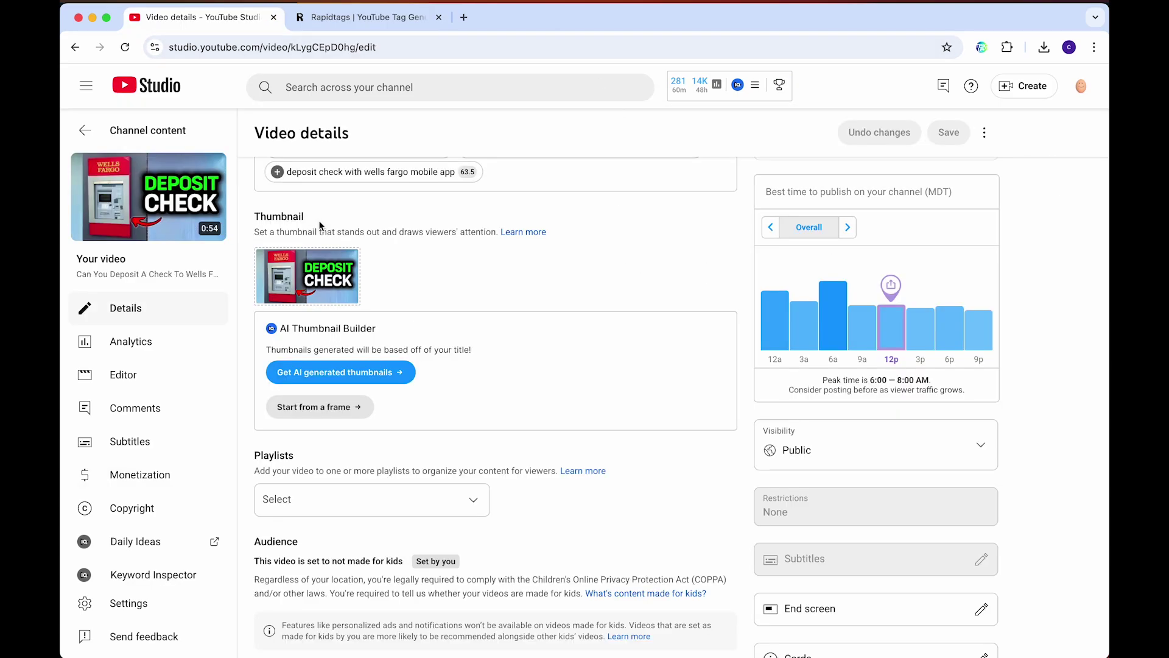
Try to replace the Wells Fargo deposit check video's thumbnail with ea.png from the Downloads folder
scroll(298, 225, "up", 6)
scroll(297, 225, "down", 4)
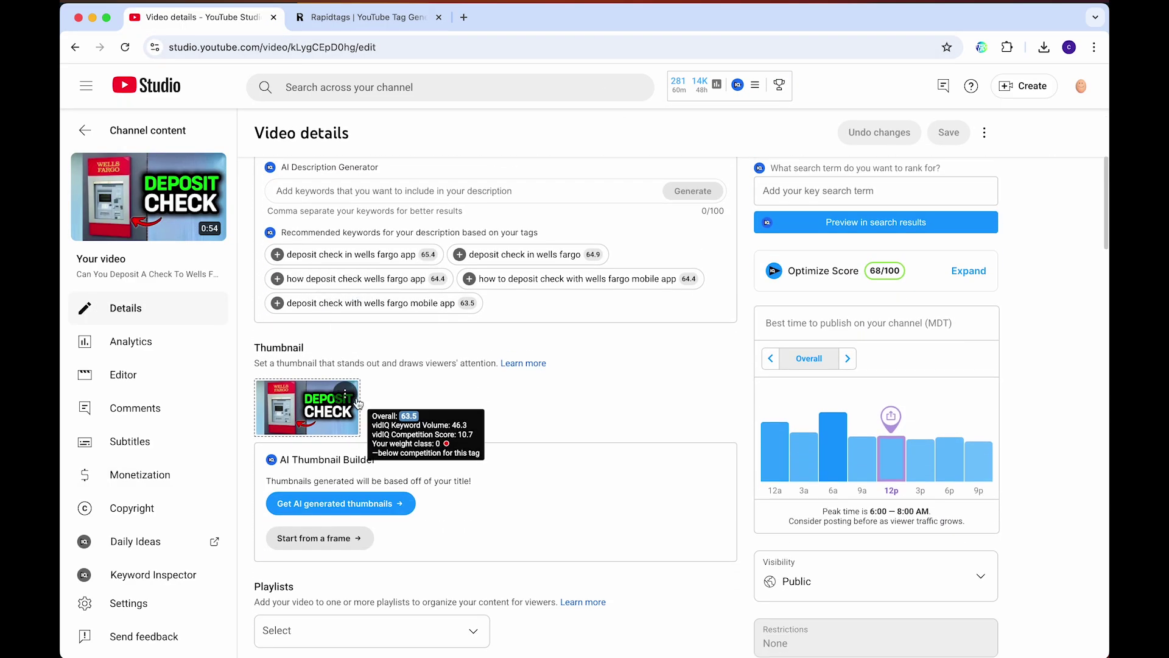
left_click(353, 399)
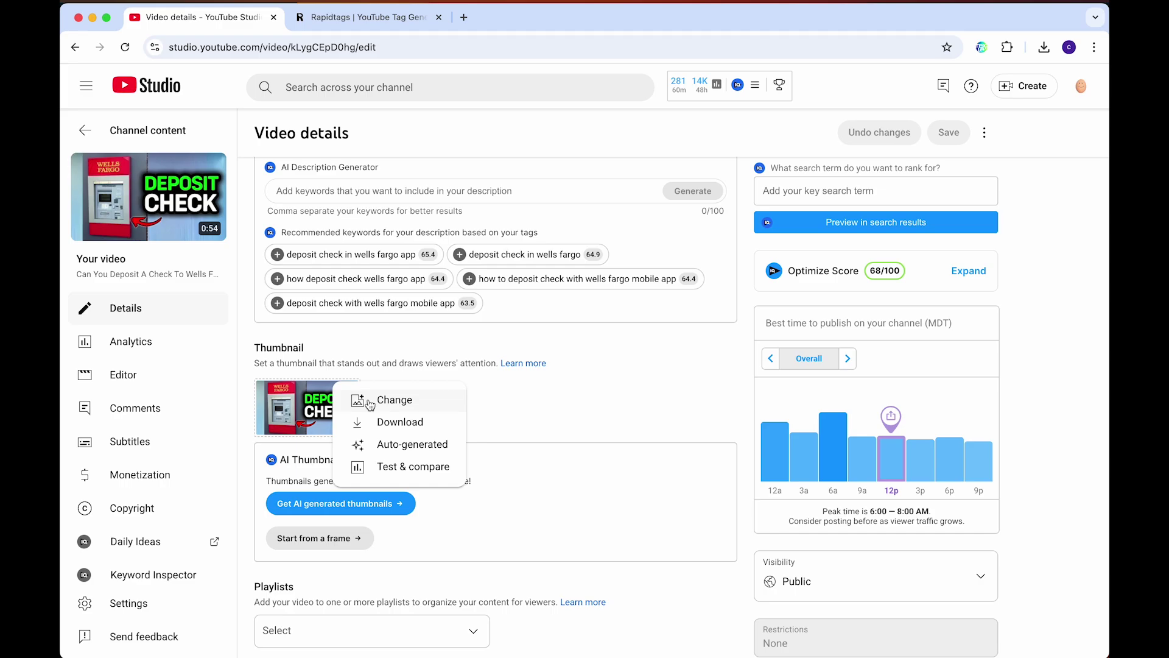
left_click(370, 402)
scroll(488, 354, "down", 1)
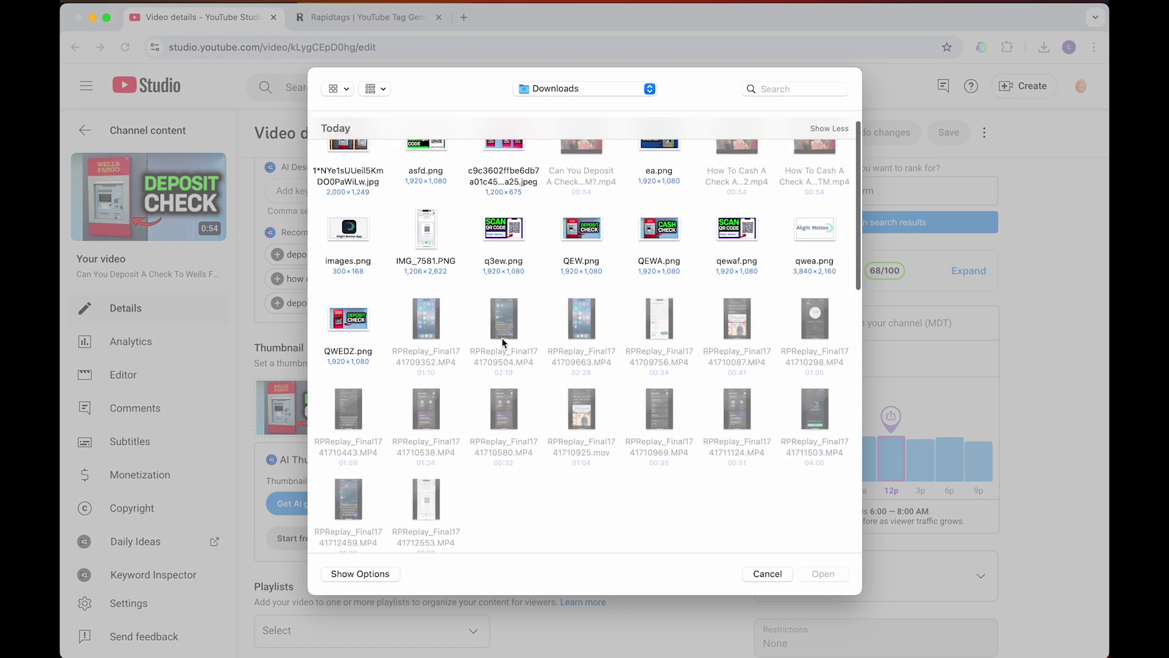
scroll(503, 343, "up", 1)
double_click(659, 171)
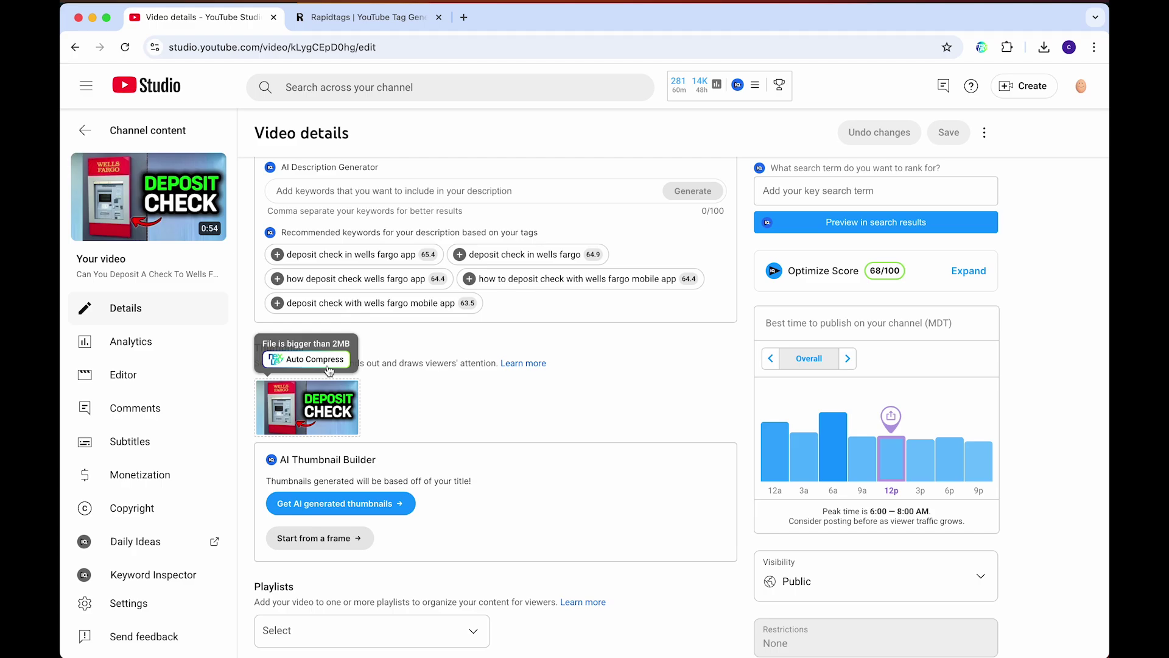
Auto-compress the oversized thumbnail by uploading ea.png from Downloads to Nexlev's Thumbnail Compressor
left_click(319, 365)
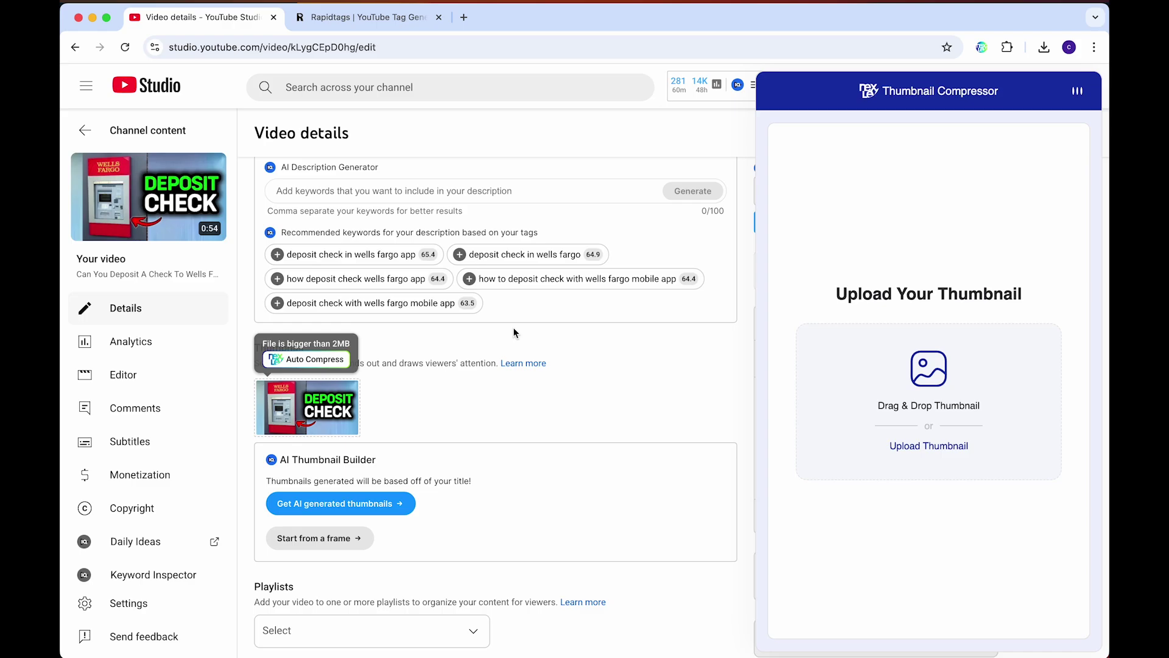
left_click(932, 424)
scroll(571, 341, "down", 3)
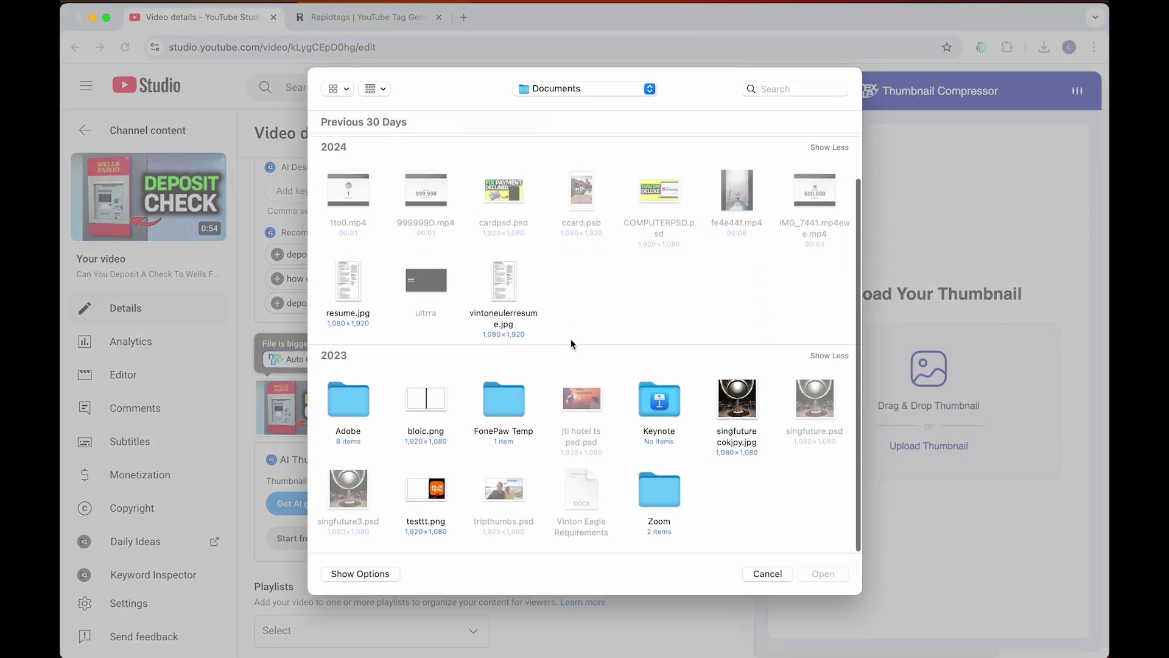
scroll(820, 154, "up", 3)
left_click(649, 90)
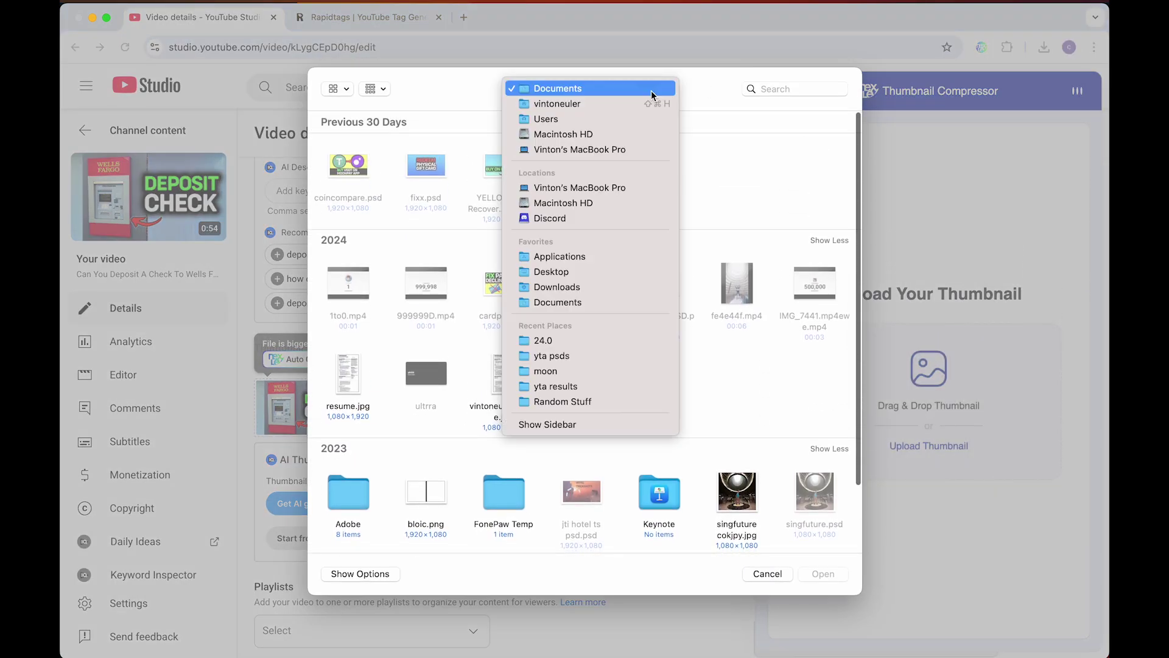
left_click(592, 287)
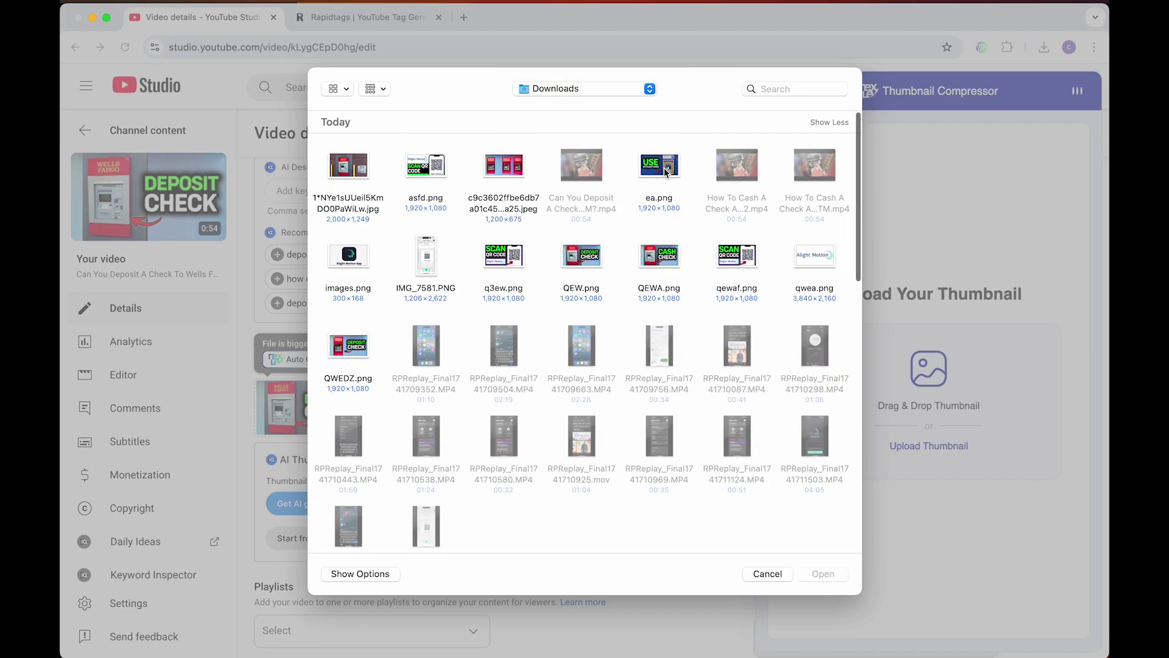
double_click(665, 173)
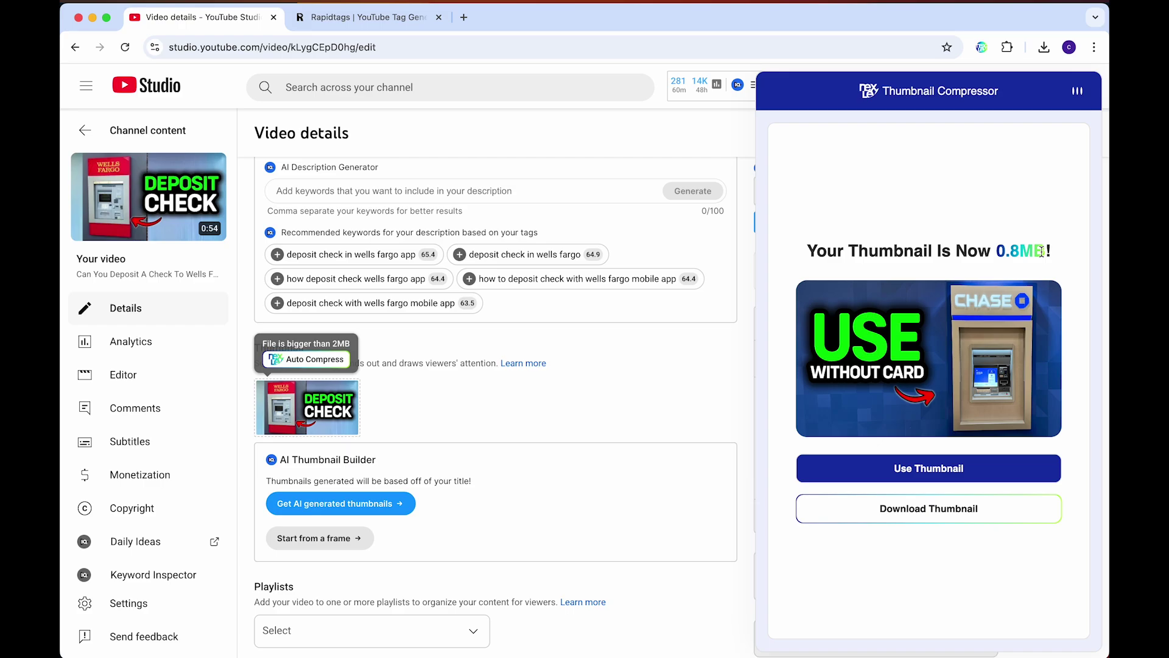
Check the compressed thumbnail's file size and close the video details window
left_click_drag(1042, 250, 999, 250)
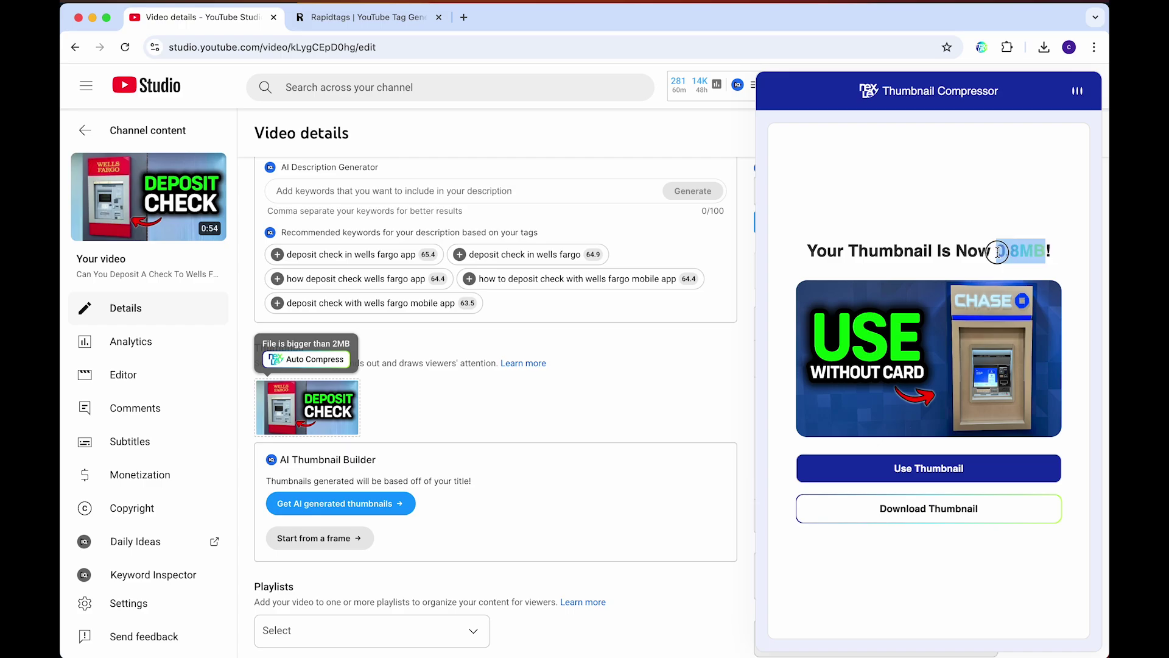
left_click(998, 251)
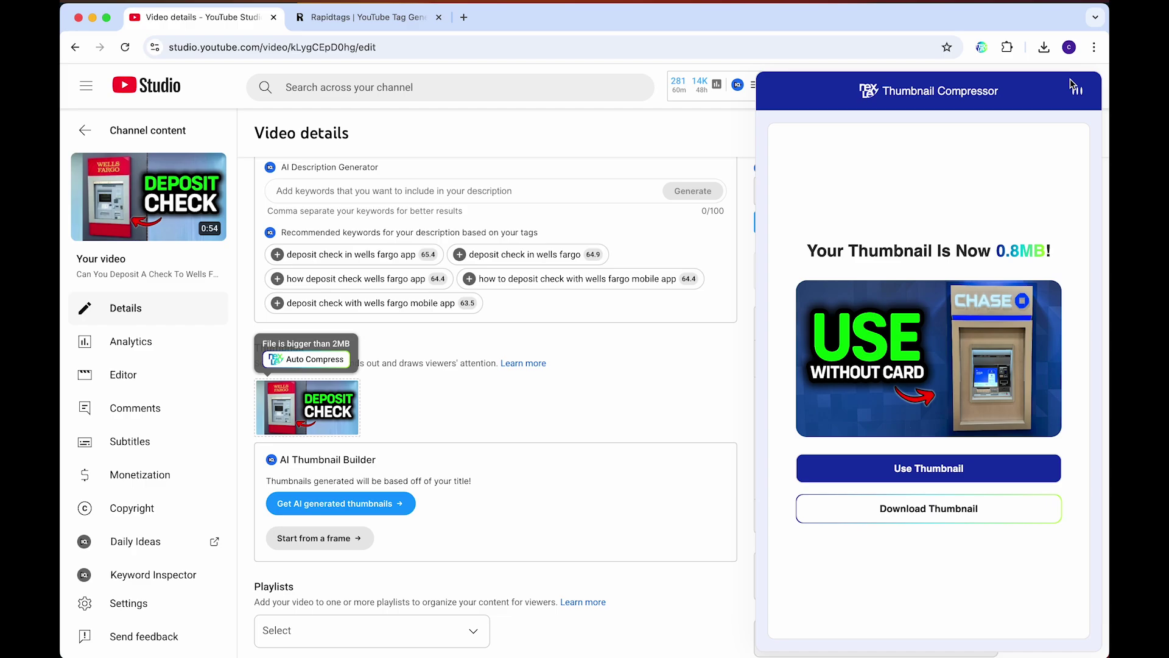
left_click(80, 19)
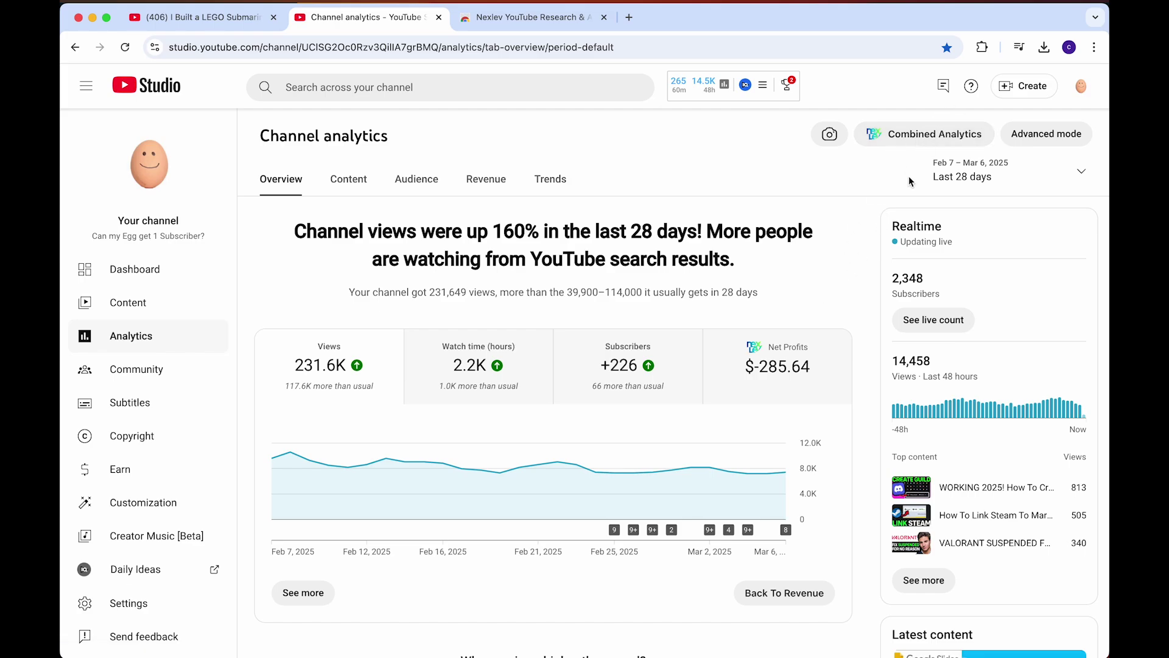
Open Nexlev's Combined Analytics from the channel analytics and go to the Analytics Summary
left_click(891, 148)
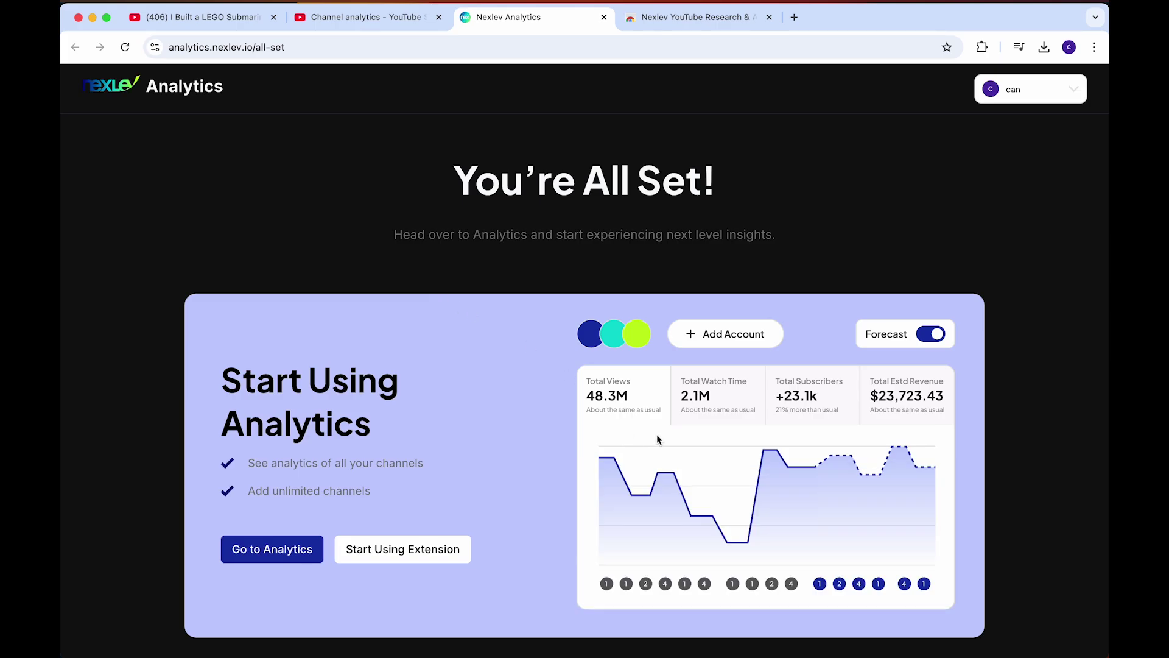
left_click(298, 551)
left_click(256, 558)
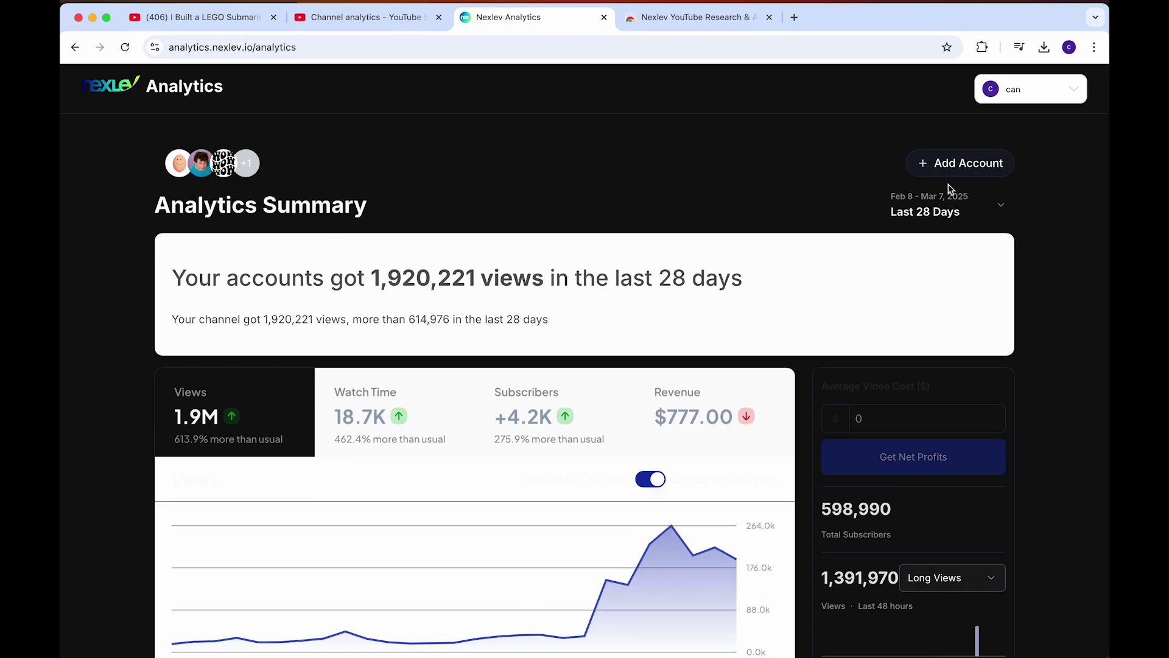
View the date range options of the Analytics Summary and close them without choosing another period
left_click(954, 214)
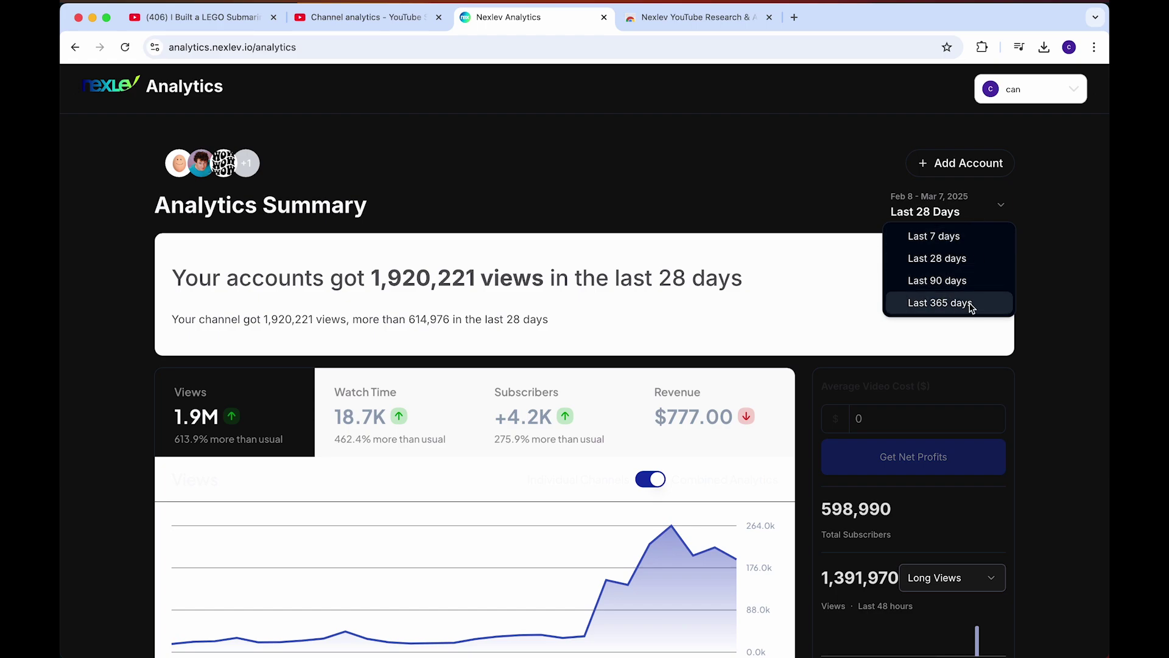
left_click(1031, 195)
left_click(712, 342)
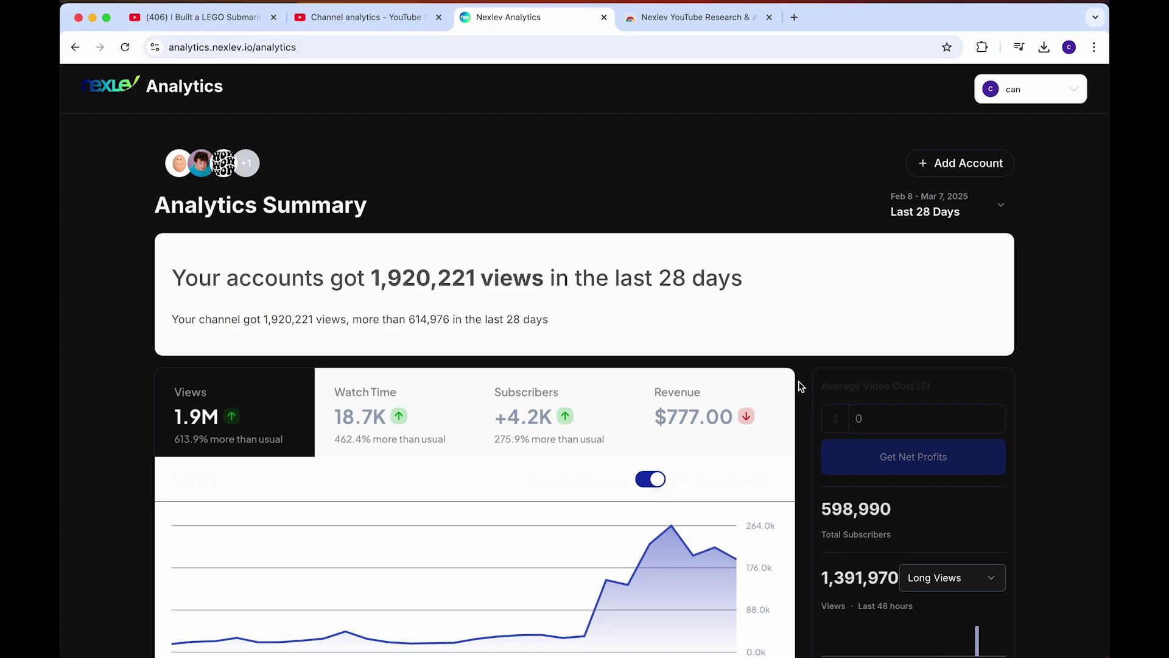
Pin the Nexlev YouTube Research & Analytics extension to the browser toolbar
left_click(981, 47)
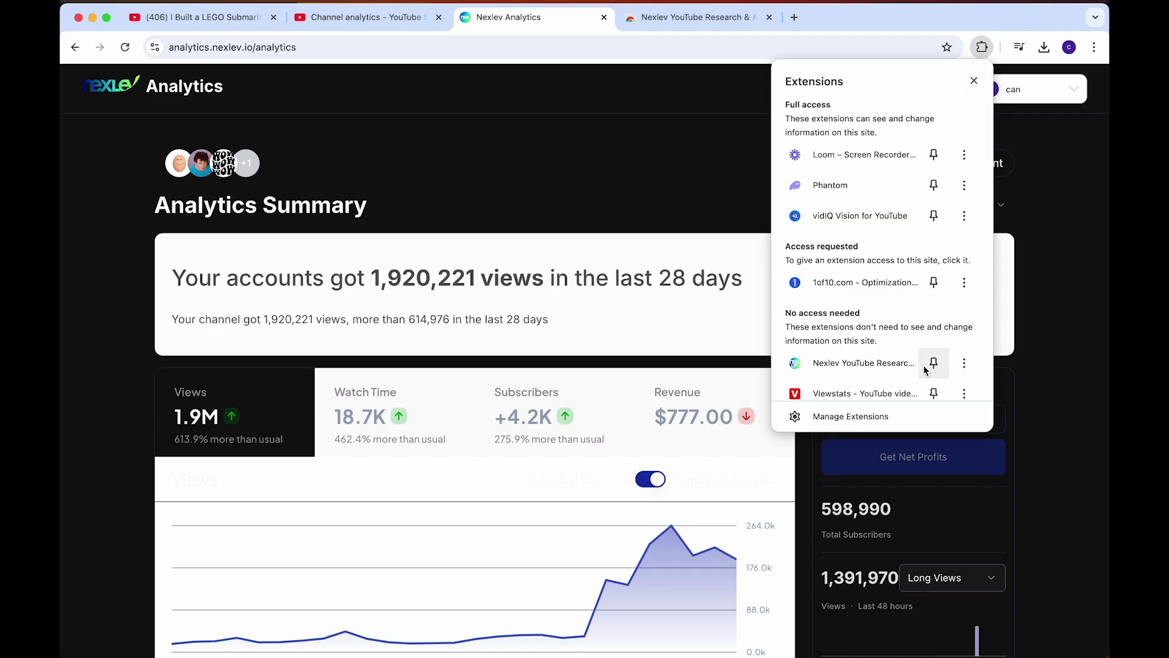
scroll(938, 346, "down", 1)
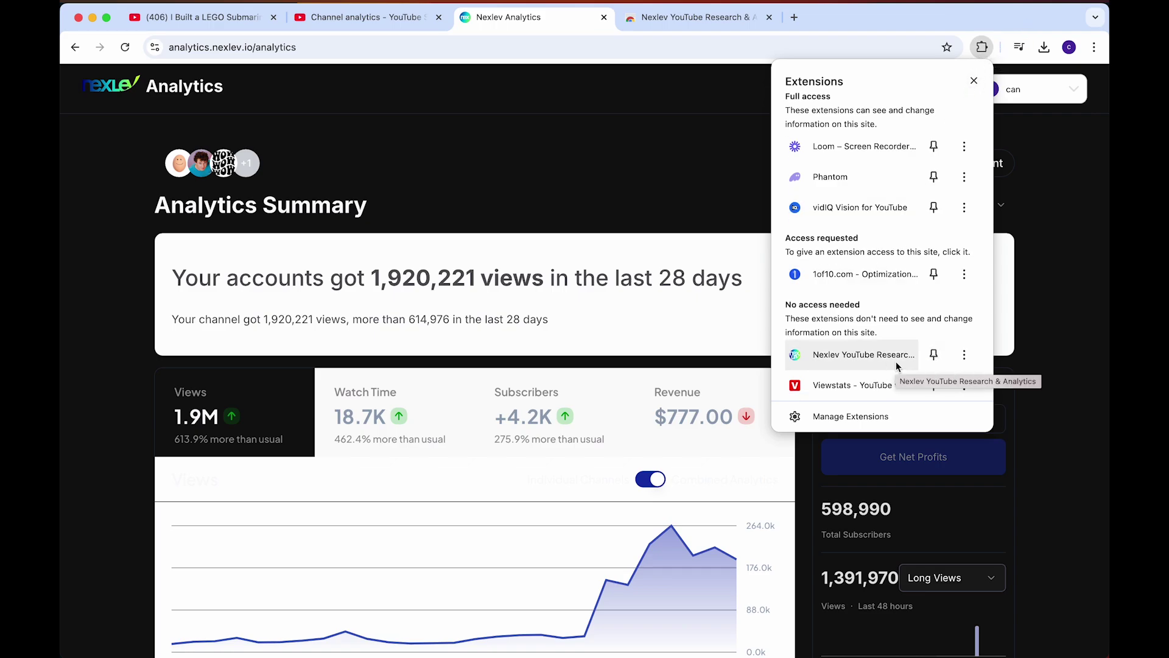
left_click(932, 355)
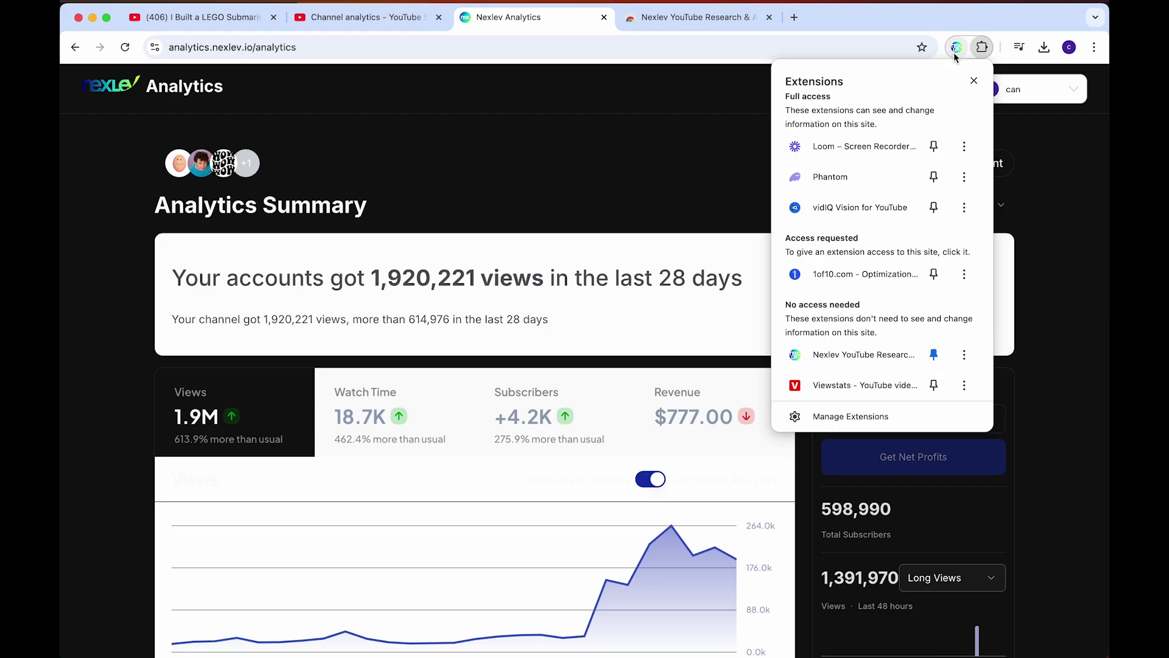
Open the pinned Nexlev extension and look through its quick actions and list of switchable features
left_click(956, 53)
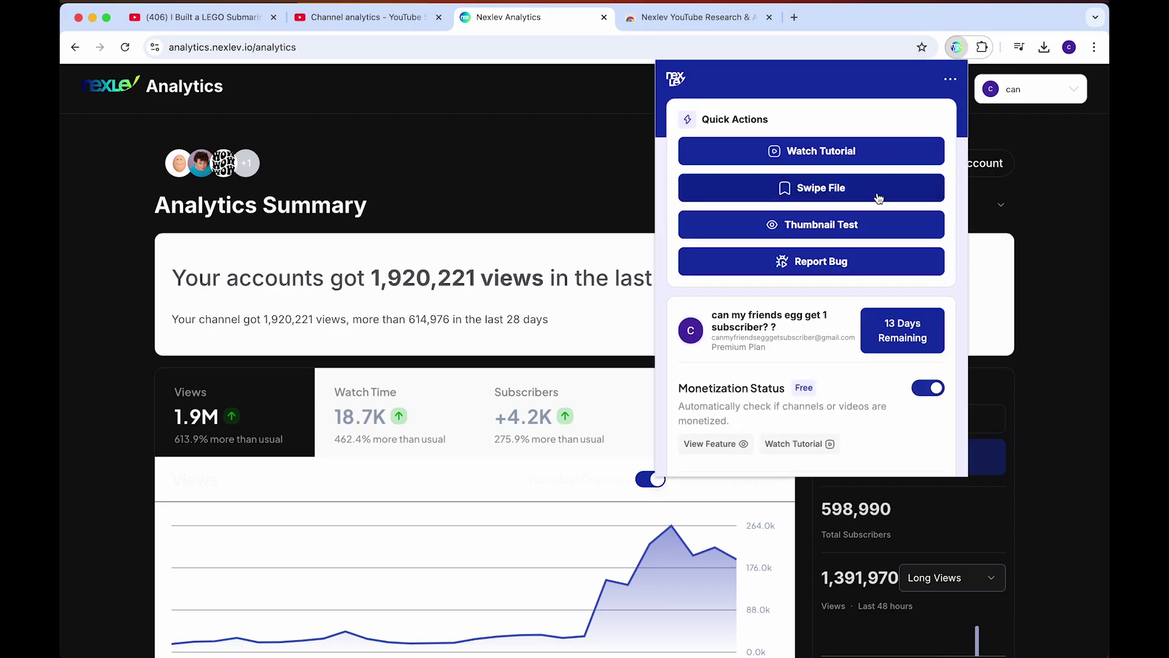
scroll(877, 194, "down", 2)
scroll(877, 195, "down", 2)
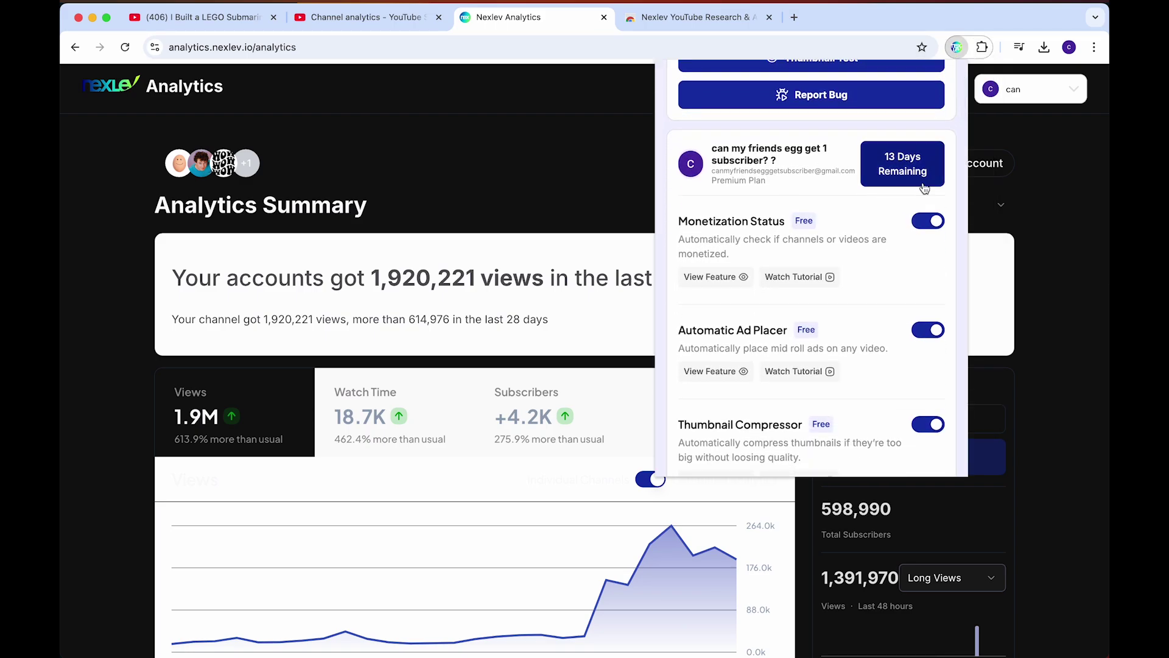
scroll(857, 234, "down", 10)
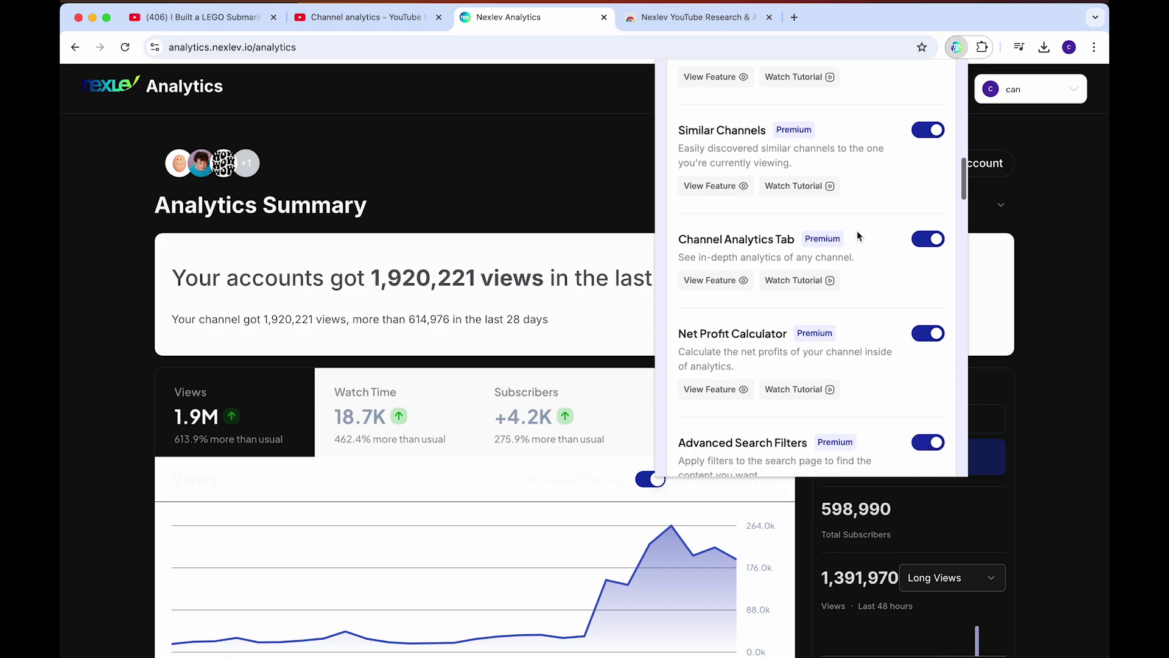
scroll(927, 246, "down", 10)
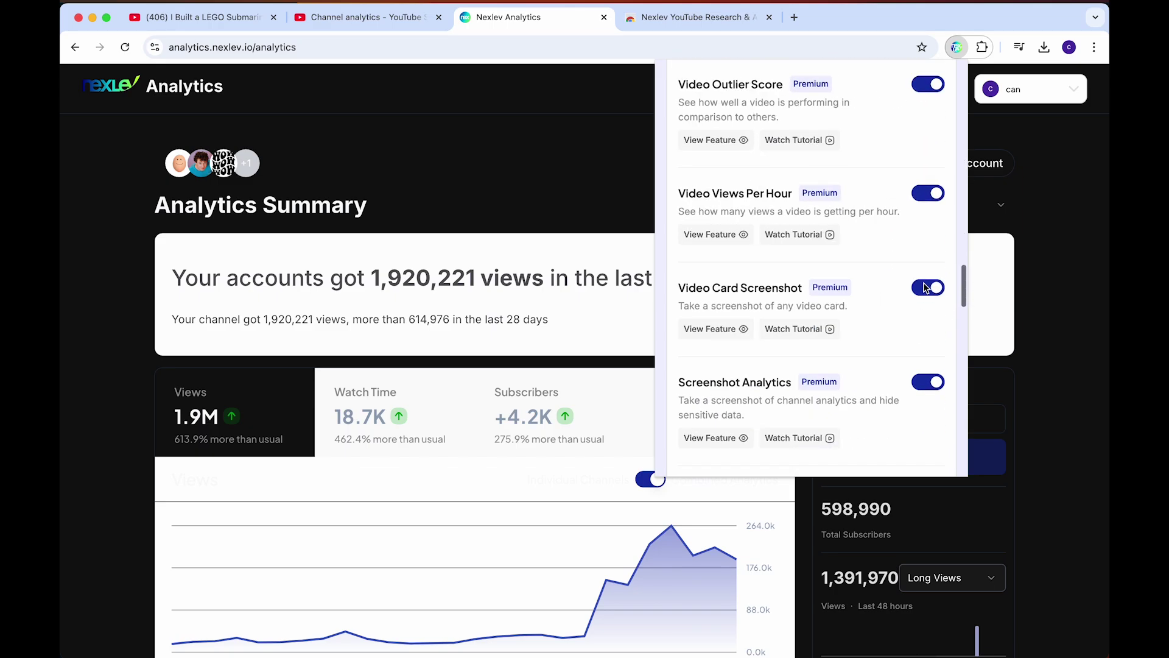
Toggle the Video Card Screenshot, Video Performance Screenshot and Video Timeline Tools features off and back on
left_click(928, 238)
left_click(928, 238)
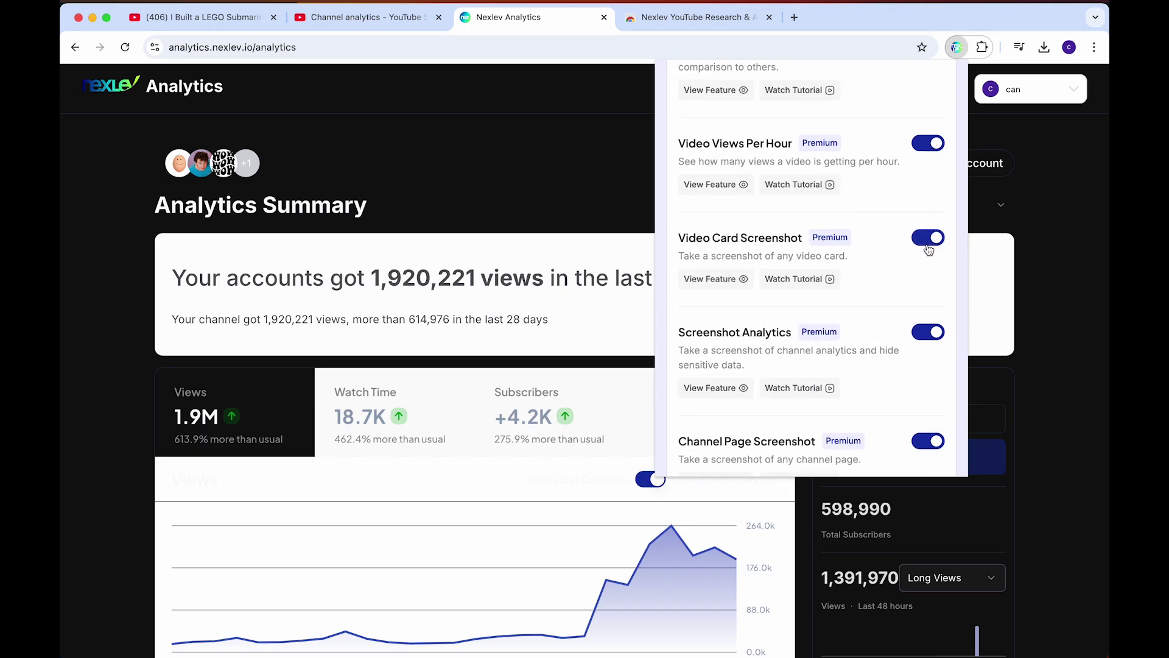
scroll(922, 274, "down", 5)
left_click(923, 274)
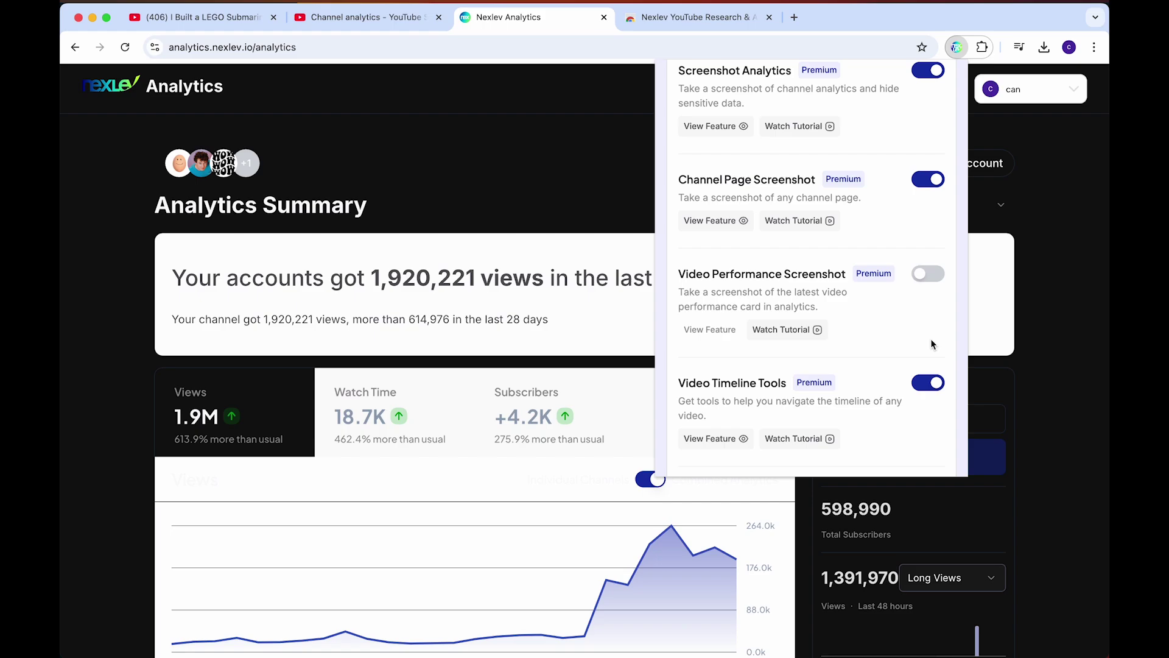
left_click(925, 385)
left_click(924, 385)
left_click(924, 276)
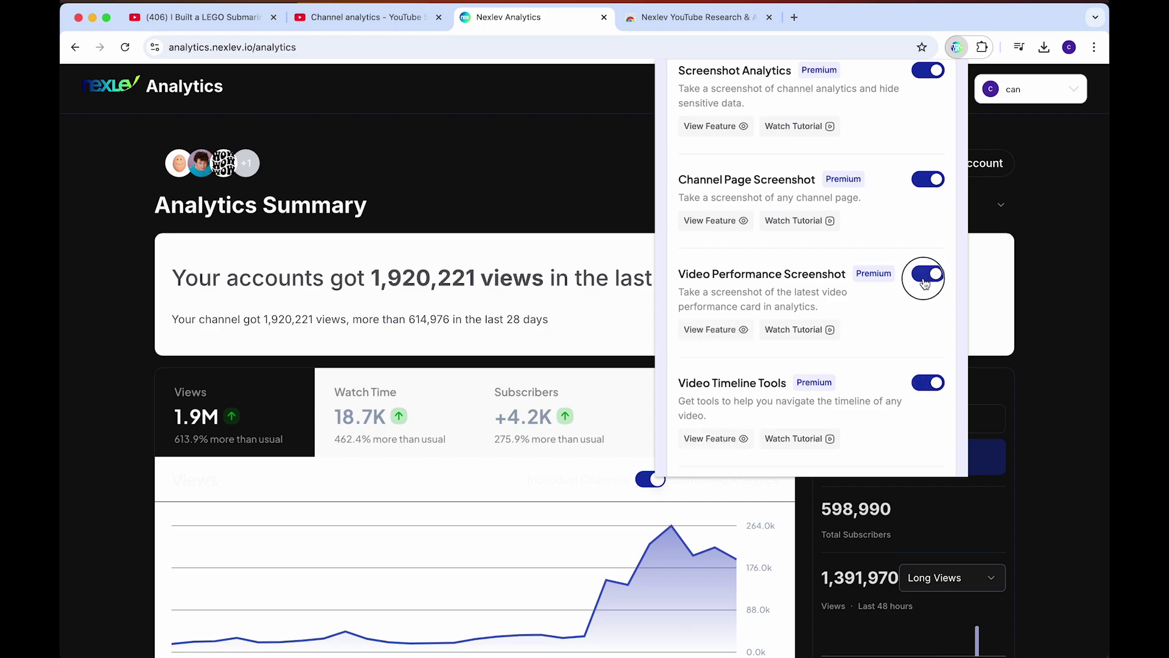
Switch off Video Performance Screenshot, Video Timeline Tools, Channel Page Screenshot and Advanced Channel Page Filter
left_click(925, 276)
left_click(926, 384)
left_click(928, 181)
scroll(928, 182, "down", 5)
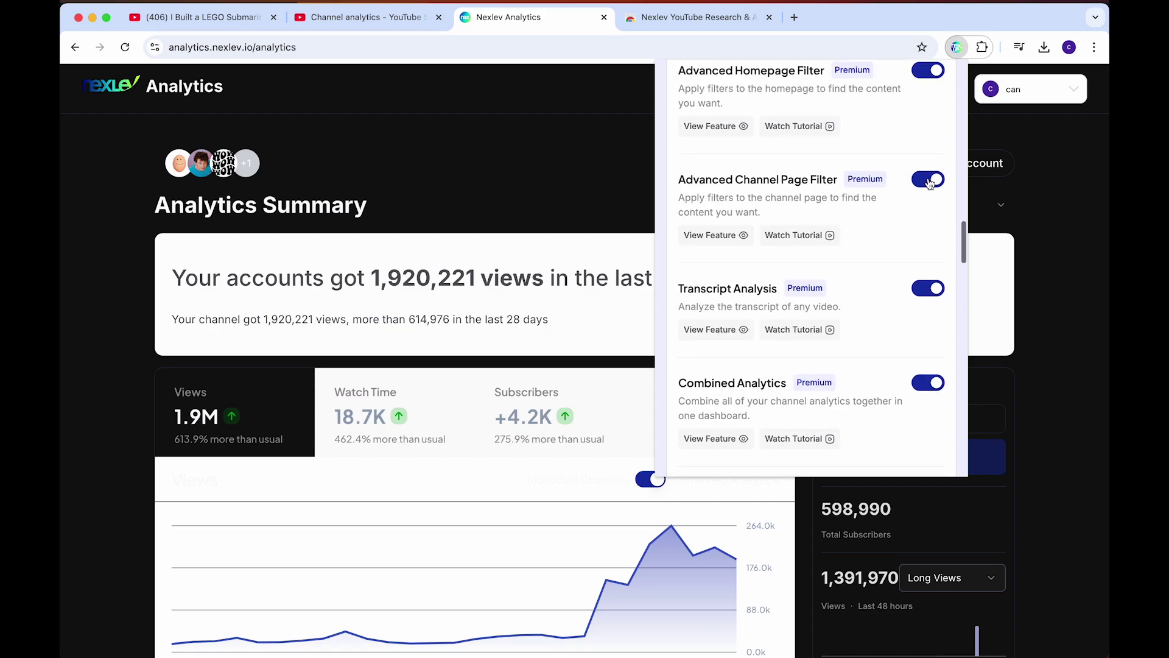
left_click(929, 181)
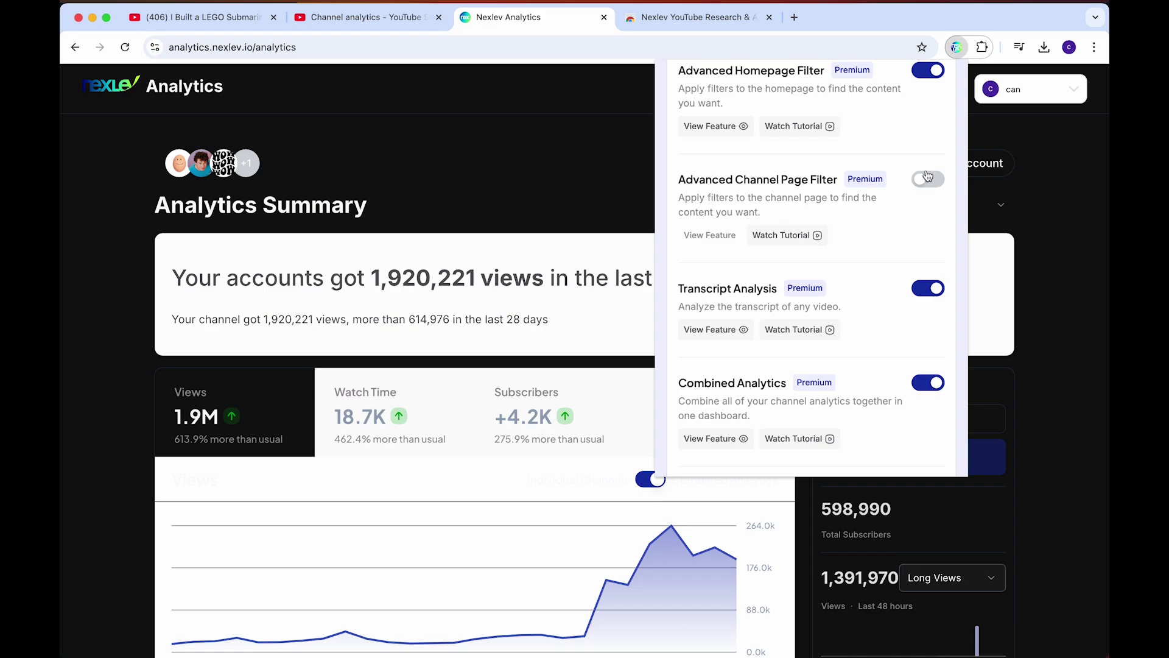
Switch off Advanced Homepage Filter and Advanced Search Filters, toggle Similar Videos off and back on, and reopen the extension window
scroll(927, 177, "up", 2)
left_click(927, 181)
scroll(928, 177, "up", 3)
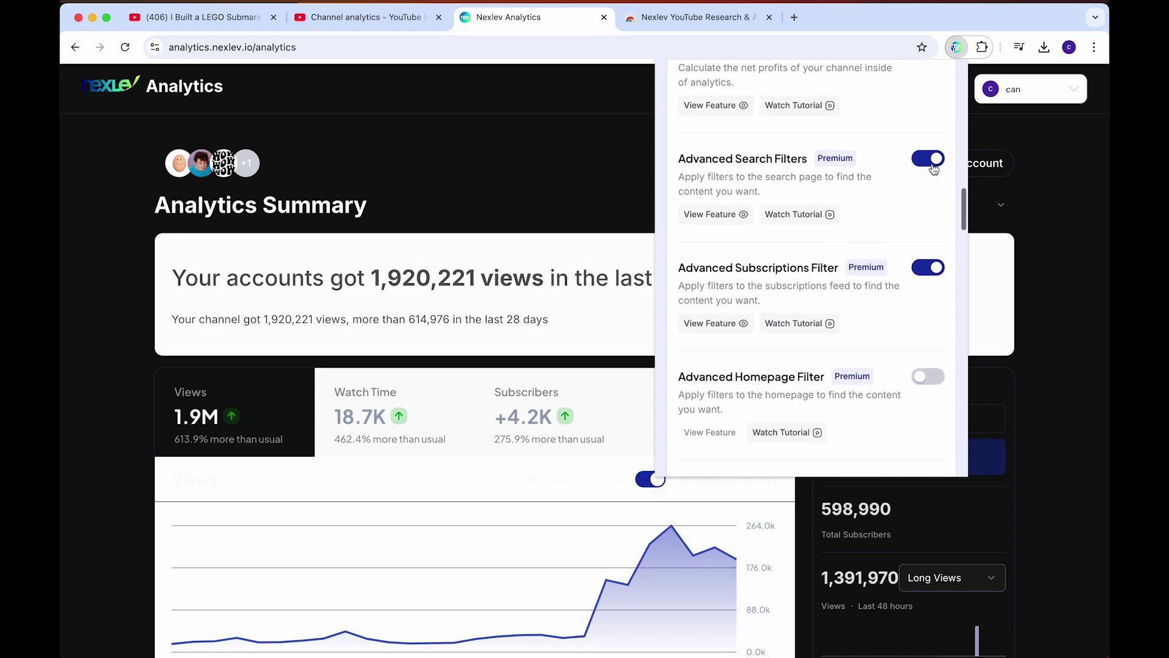
left_click(931, 161)
scroll(929, 174, "up", 3)
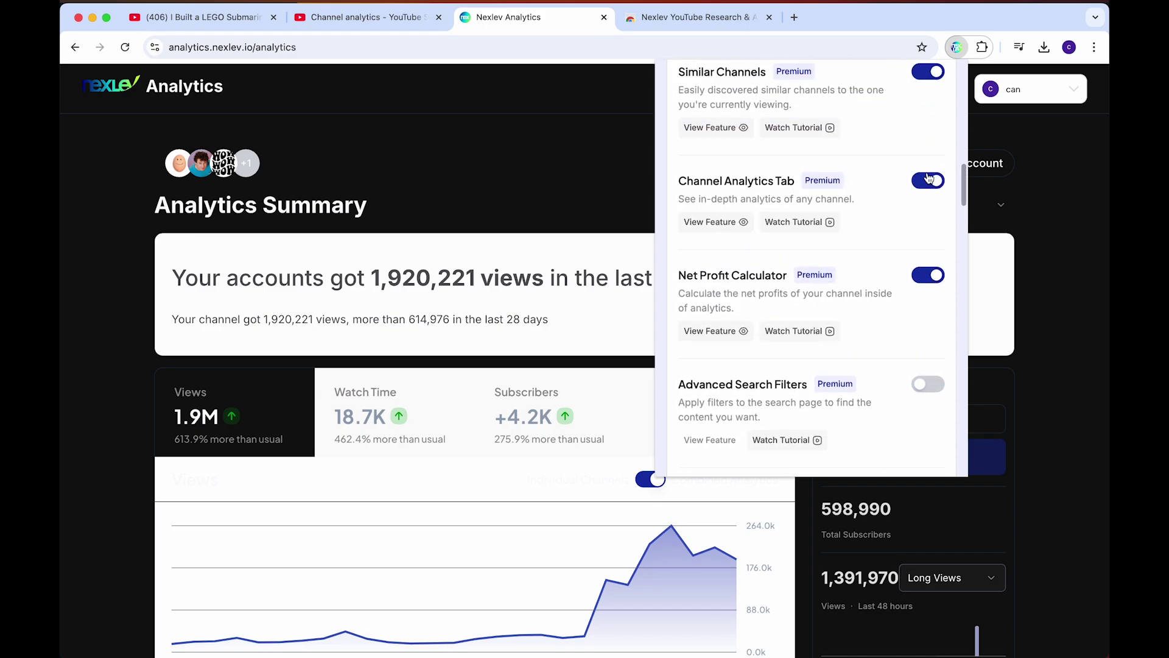
scroll(929, 178, "up", 3)
left_click(930, 180)
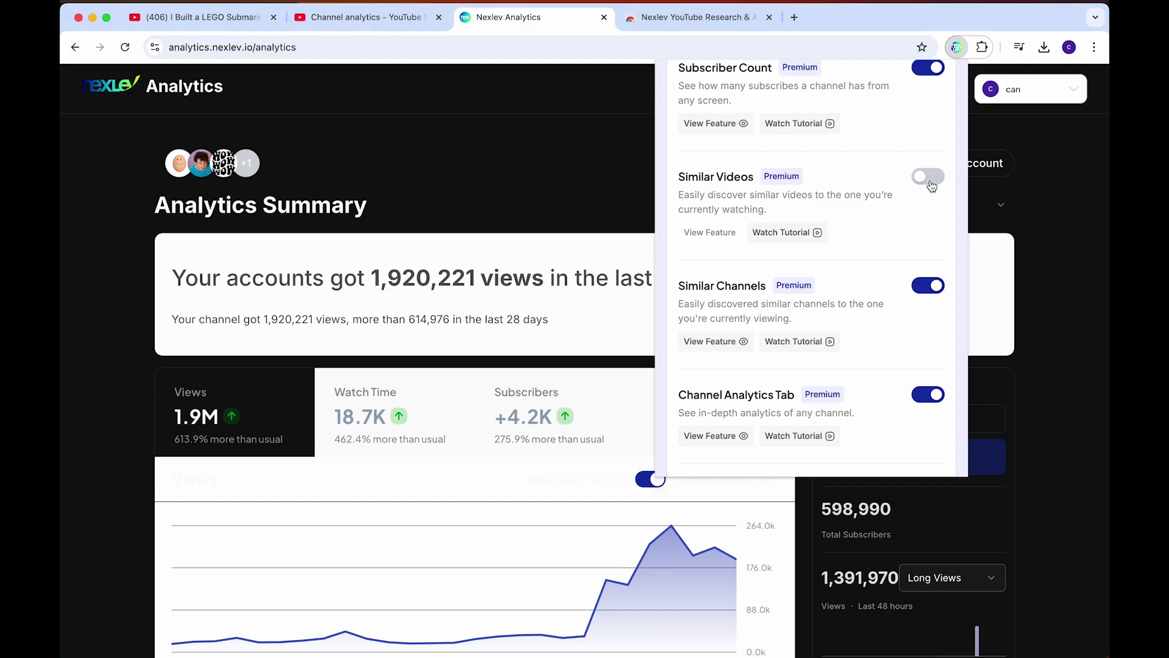
left_click(930, 180)
left_click(958, 49)
left_click(957, 49)
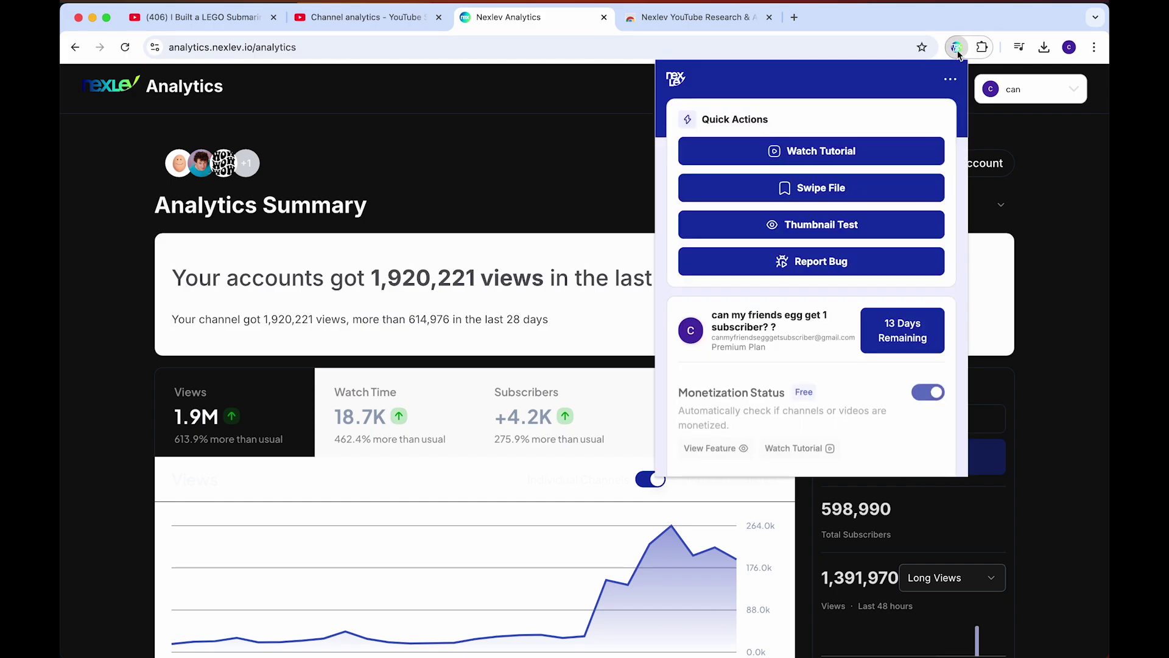
Return to the "I Built a LEGO Submarine!" video and open the Brick Science channel page from it
left_click(201, 17)
scroll(149, 362, "up", 9)
scroll(149, 362, "down", 3)
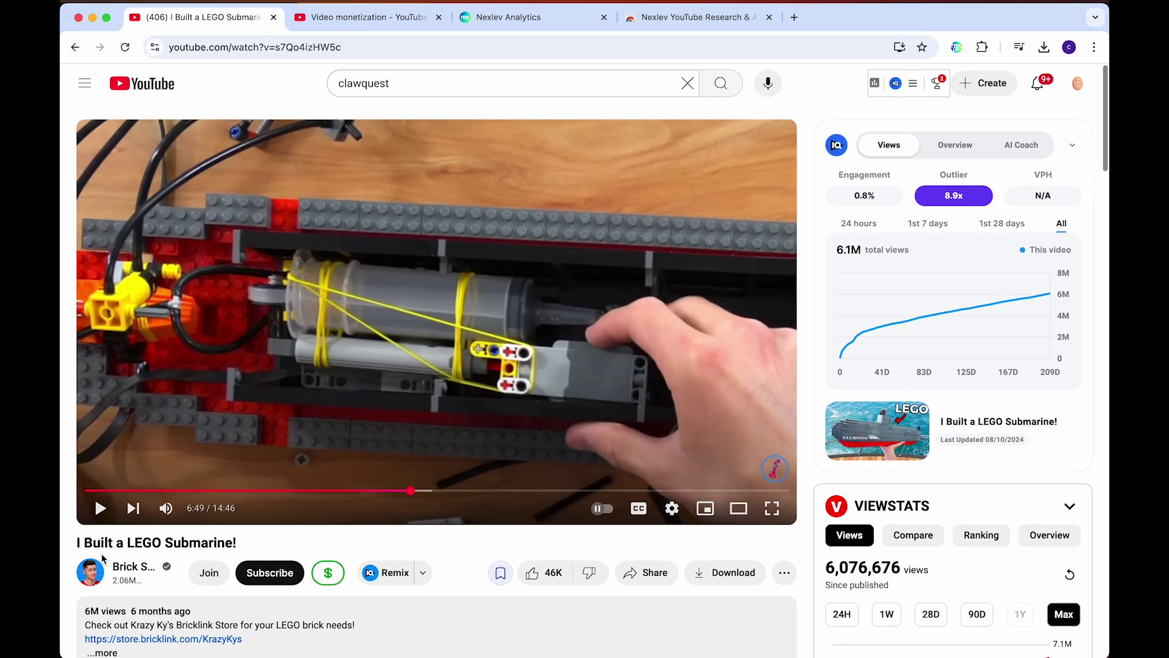
left_click(89, 474)
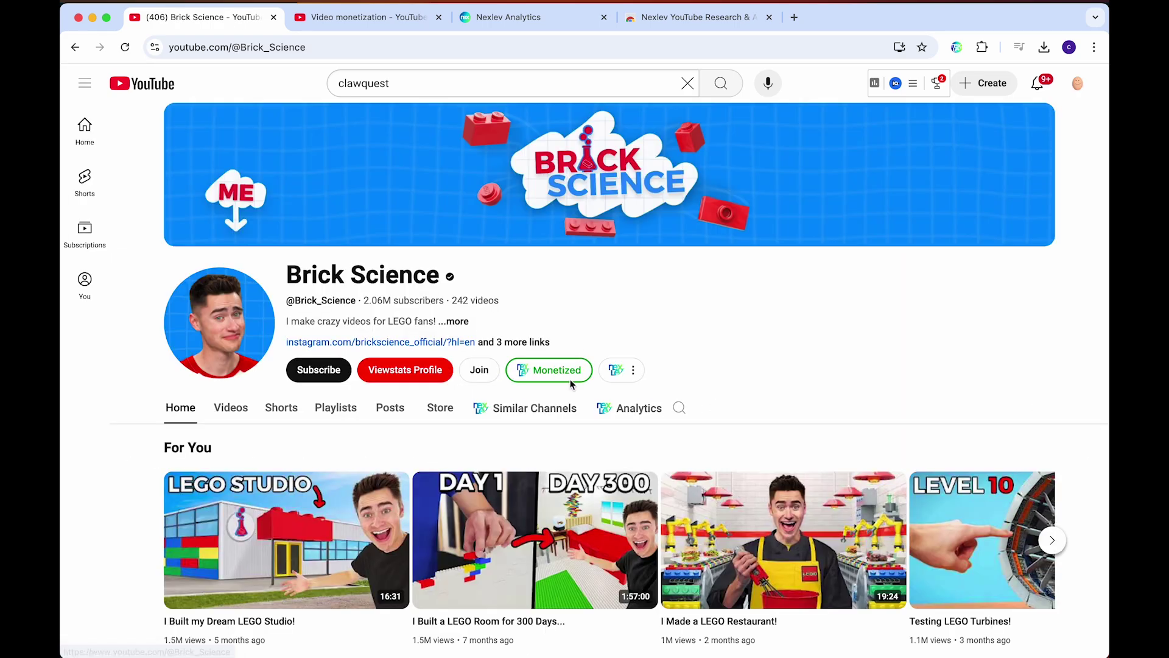
Open Nexlev's Similar Channels for Brick Science and run a Quick Search with the Videos channel type
left_click(538, 413)
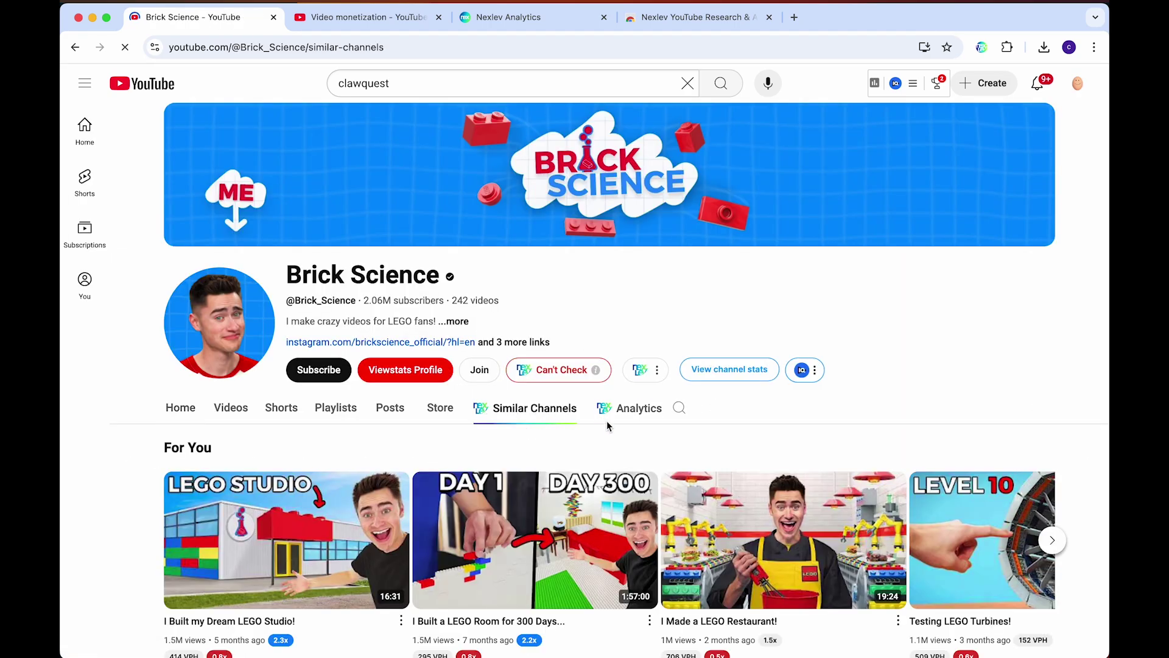
scroll(619, 355, "down", 3)
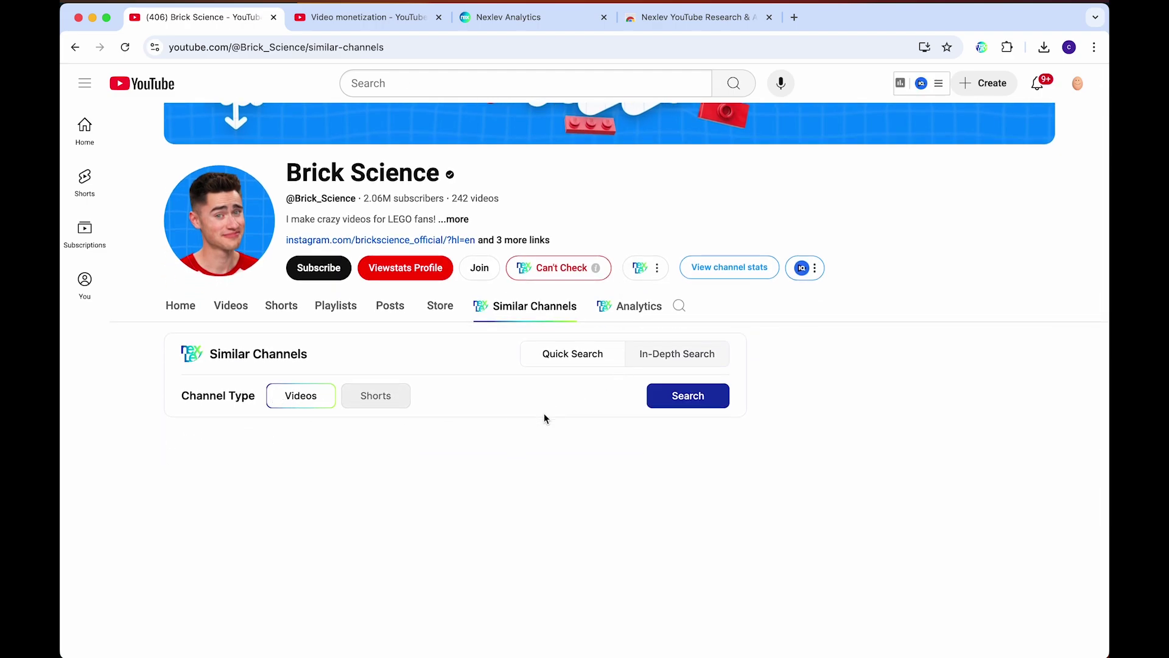
left_click(702, 396)
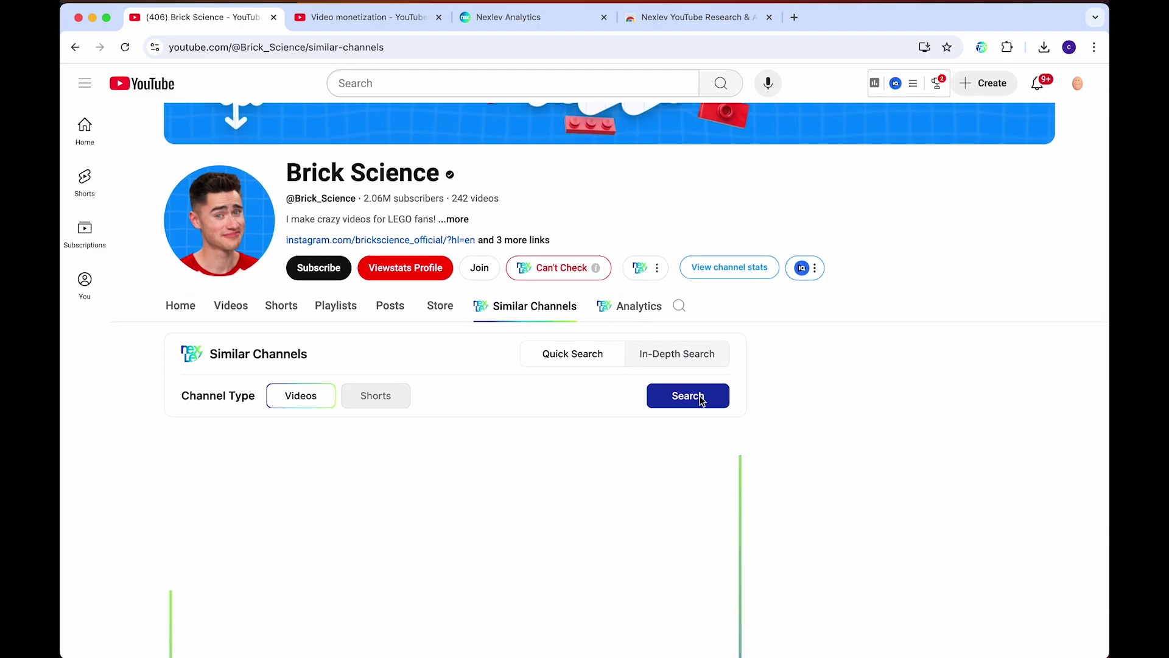
scroll(862, 399, "down", 3)
scroll(860, 398, "down", 1)
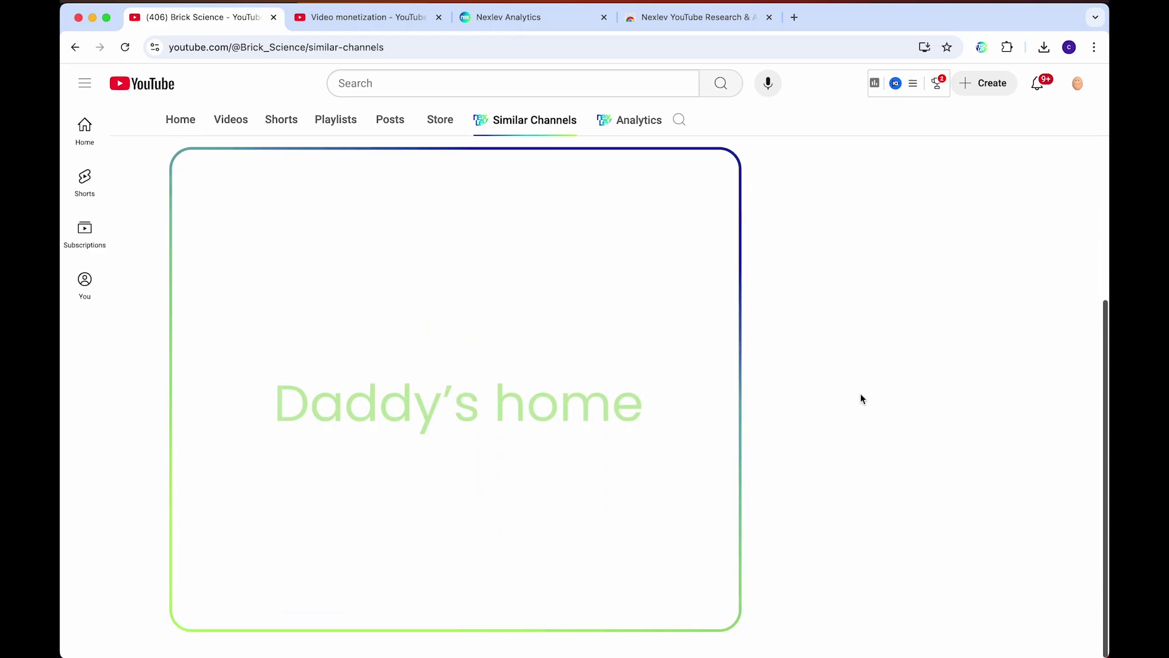
Examine the similar channels found, comparing their similarity scores, average views, days since start, monthly uploads and last upload
scroll(861, 399, "up", 2)
scroll(769, 388, "down", 3)
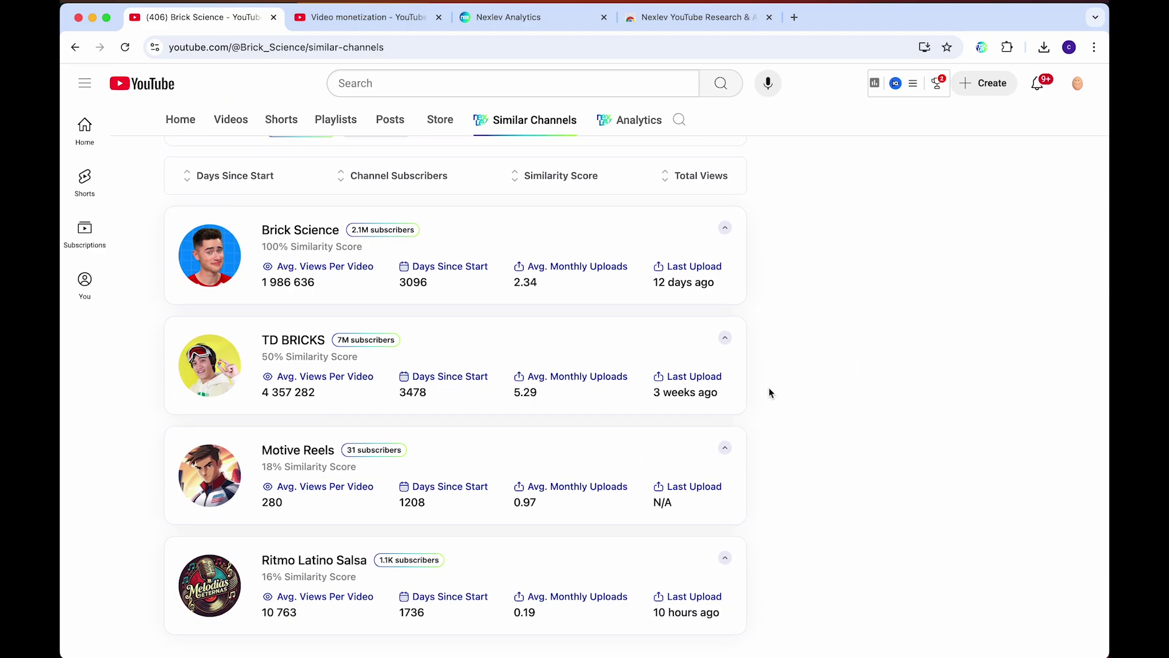
scroll(760, 430, "up", 2)
scroll(760, 429, "down", 2)
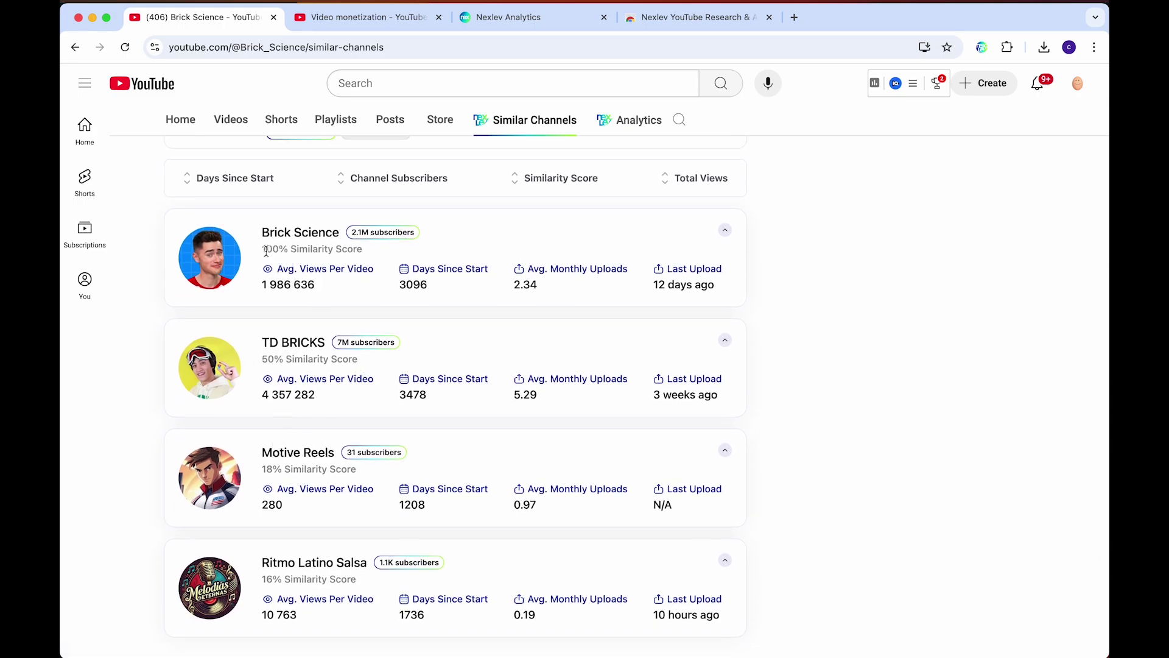
left_click_drag(266, 250, 366, 255)
left_click(801, 329)
scroll(642, 364, "up", 2)
scroll(646, 353, "down", 20)
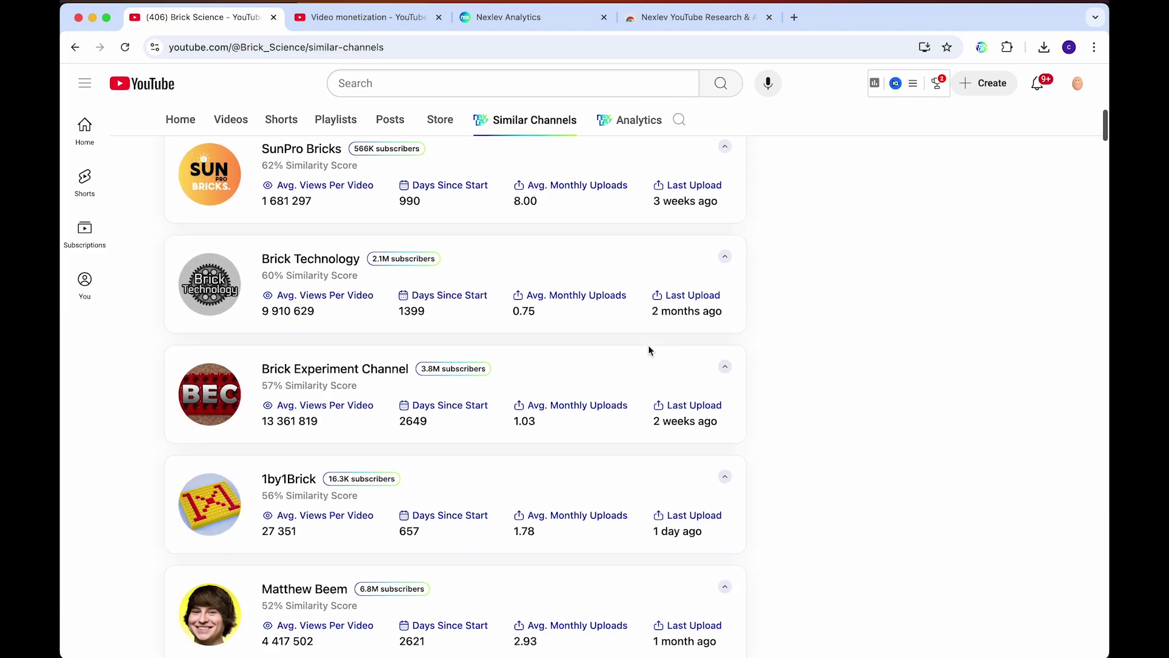
scroll(650, 351, "down", 15)
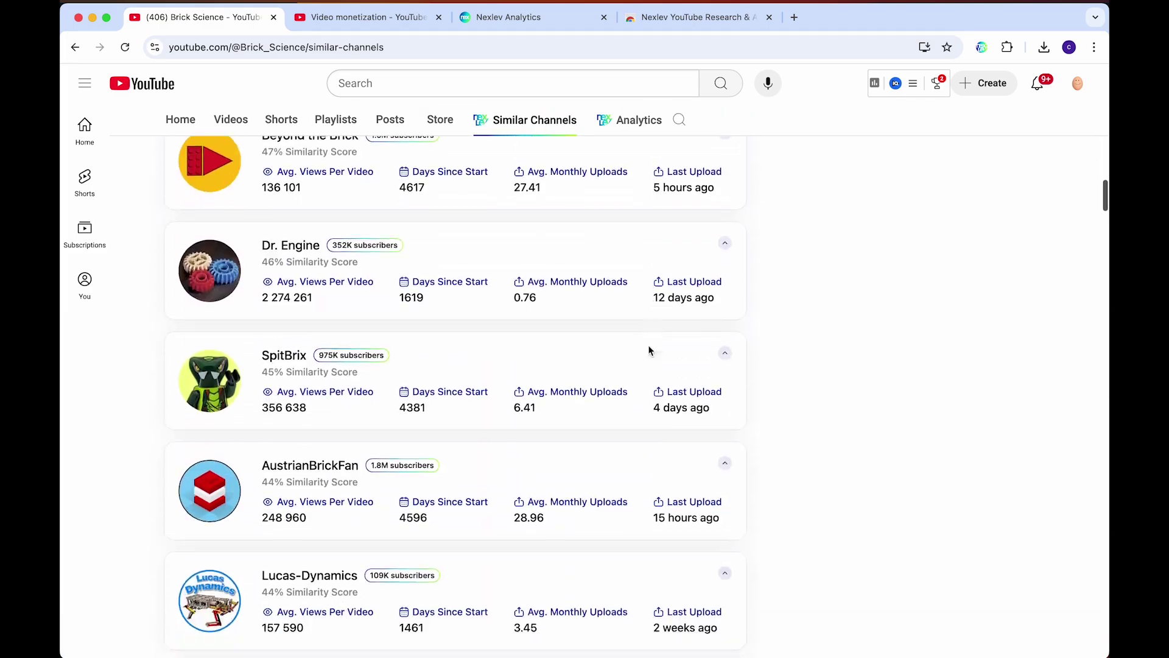
scroll(832, 294, "up", 20)
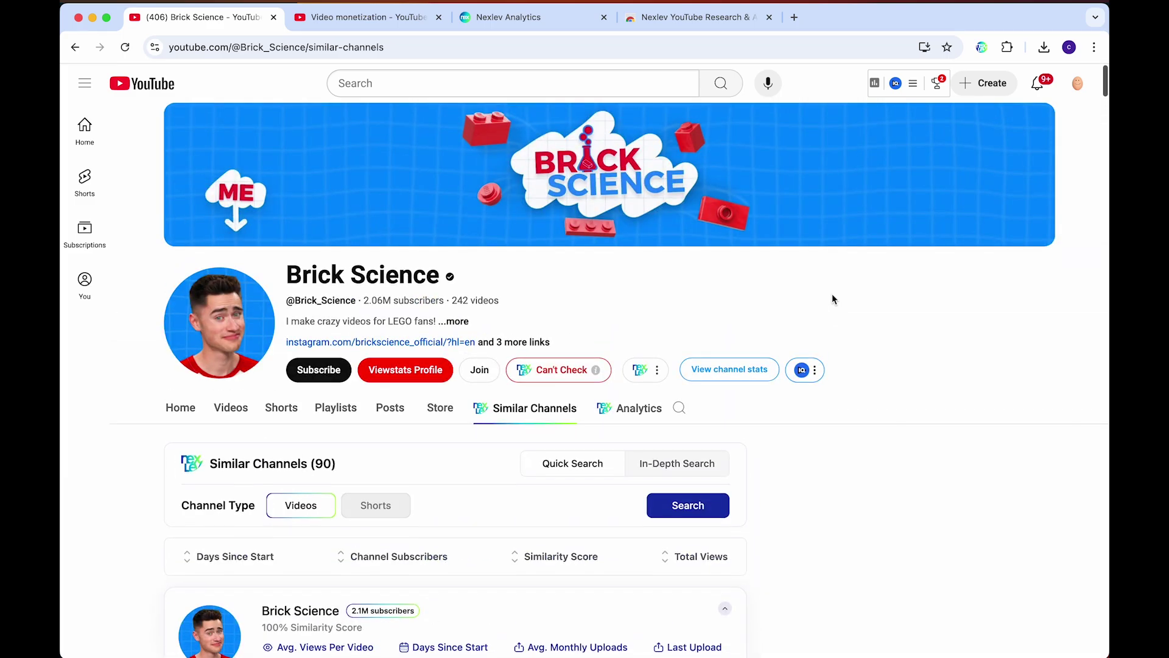
scroll(831, 297, "down", 15)
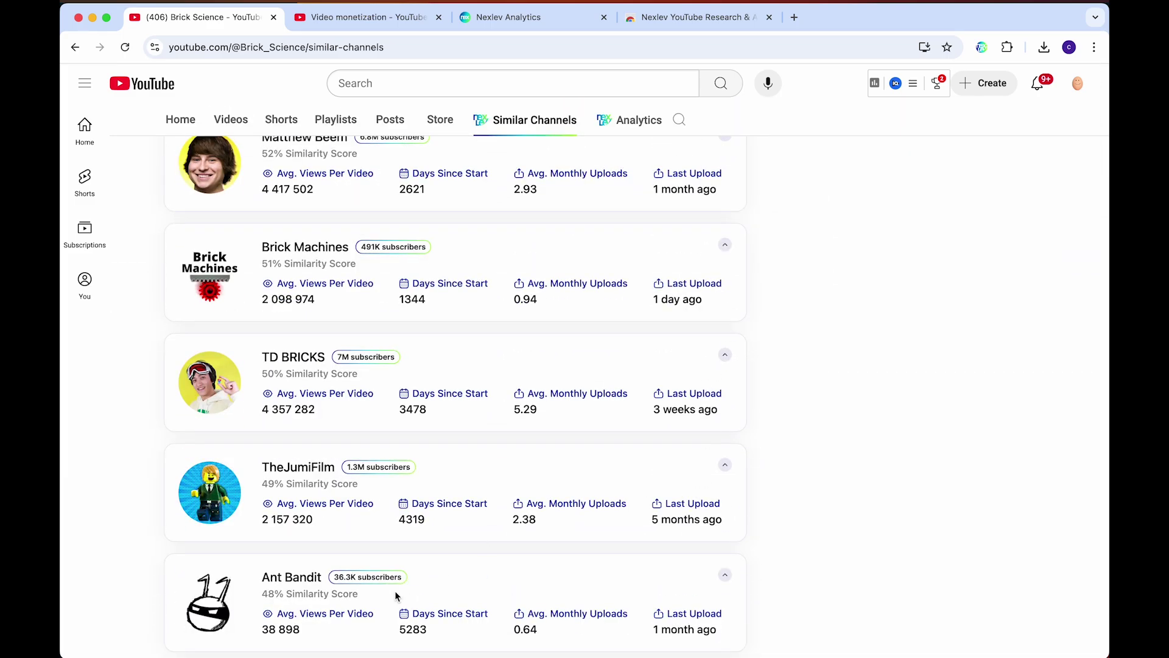
scroll(825, 416, "up", 20)
scroll(765, 491, "down", 5)
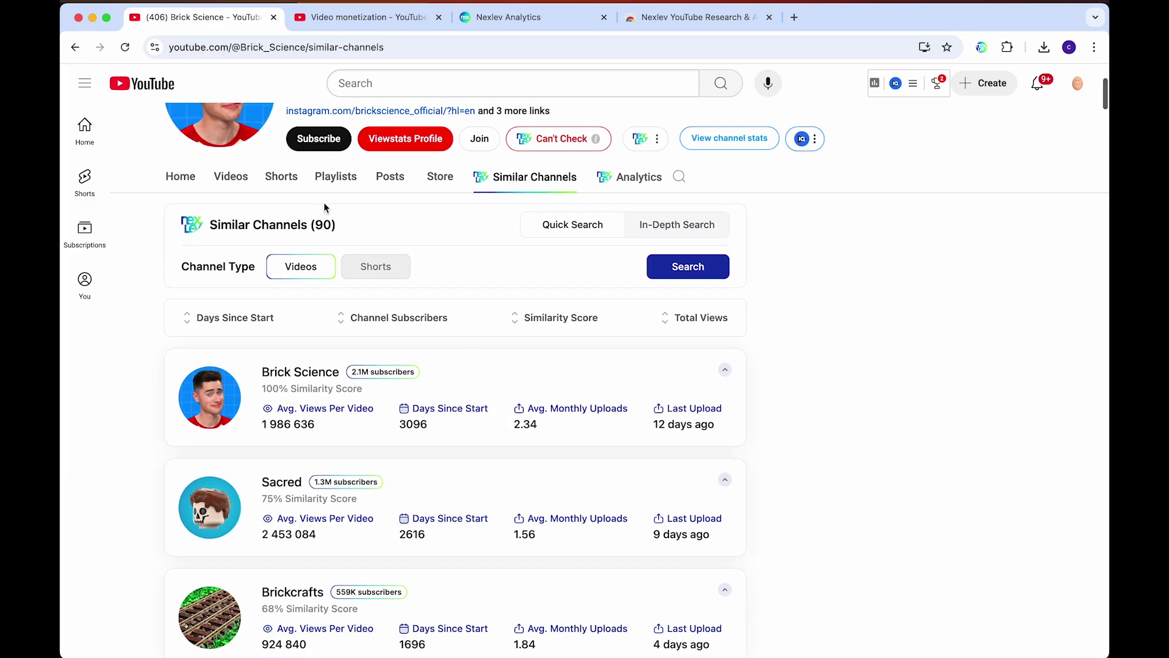
Change the channel type to Shorts, run the similar channels search again and view the results
left_click(376, 270)
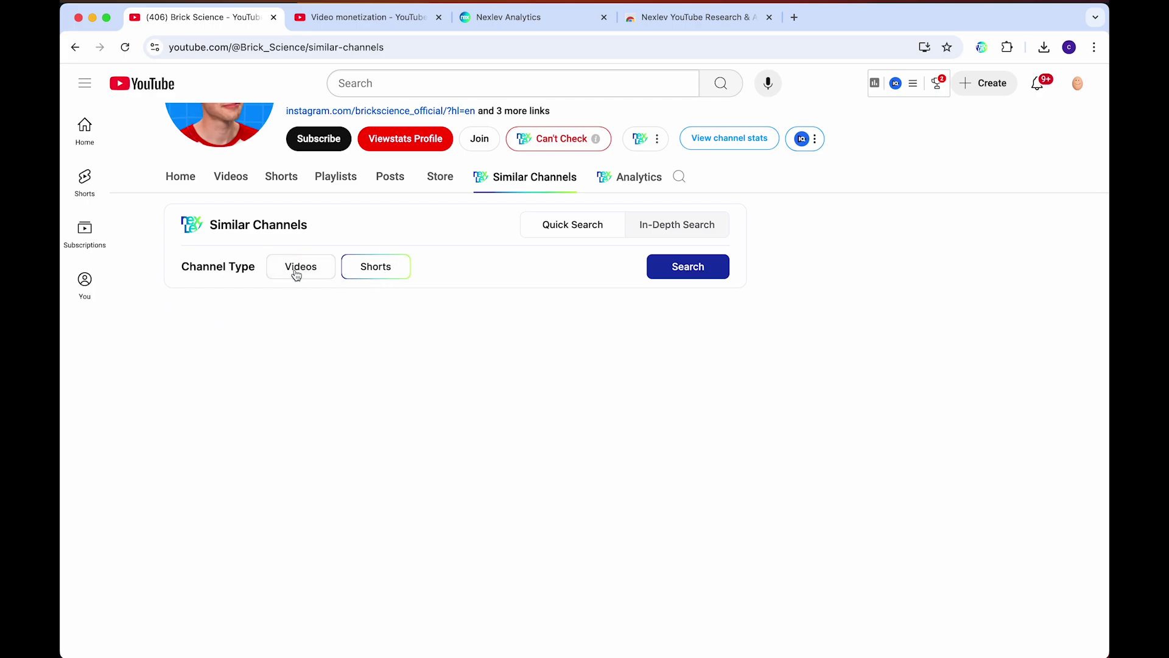
left_click(701, 271)
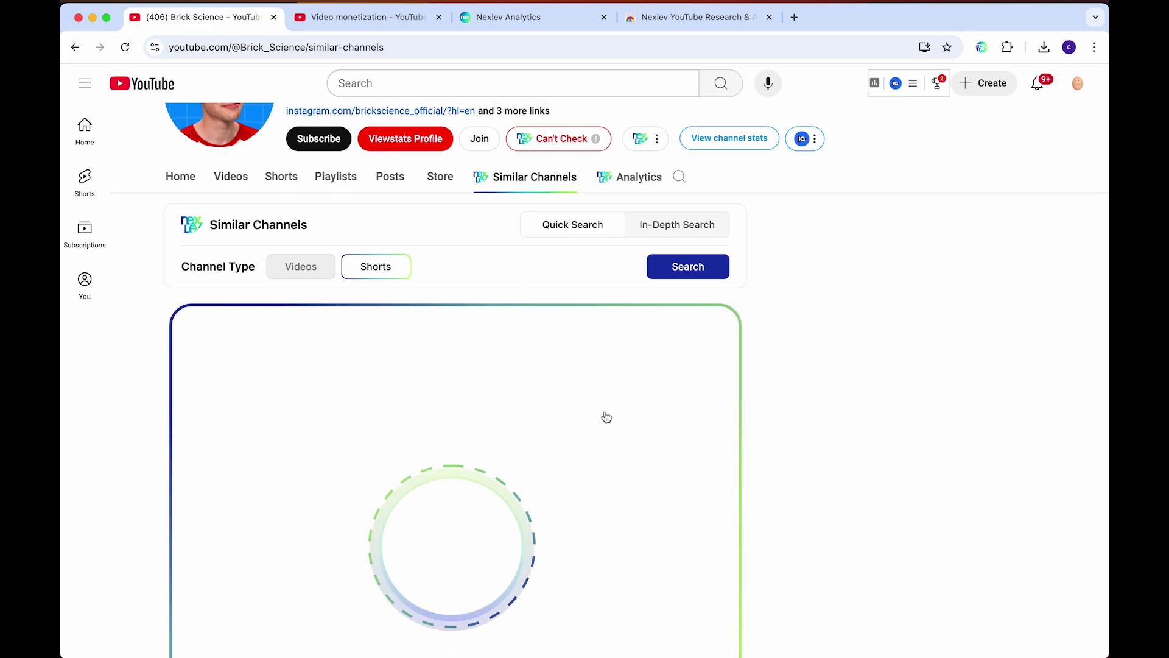
scroll(605, 414, "down", 2)
scroll(799, 318, "up", 2)
scroll(800, 318, "down", 2)
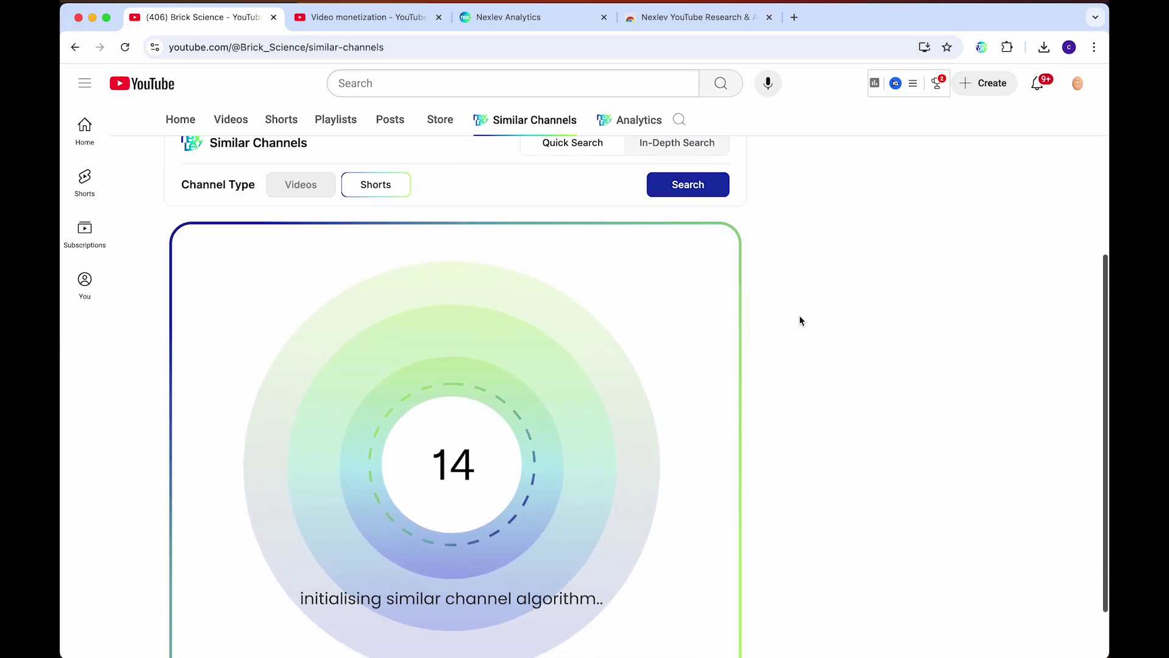
scroll(735, 390, "up", 5)
scroll(735, 391, "down", 2)
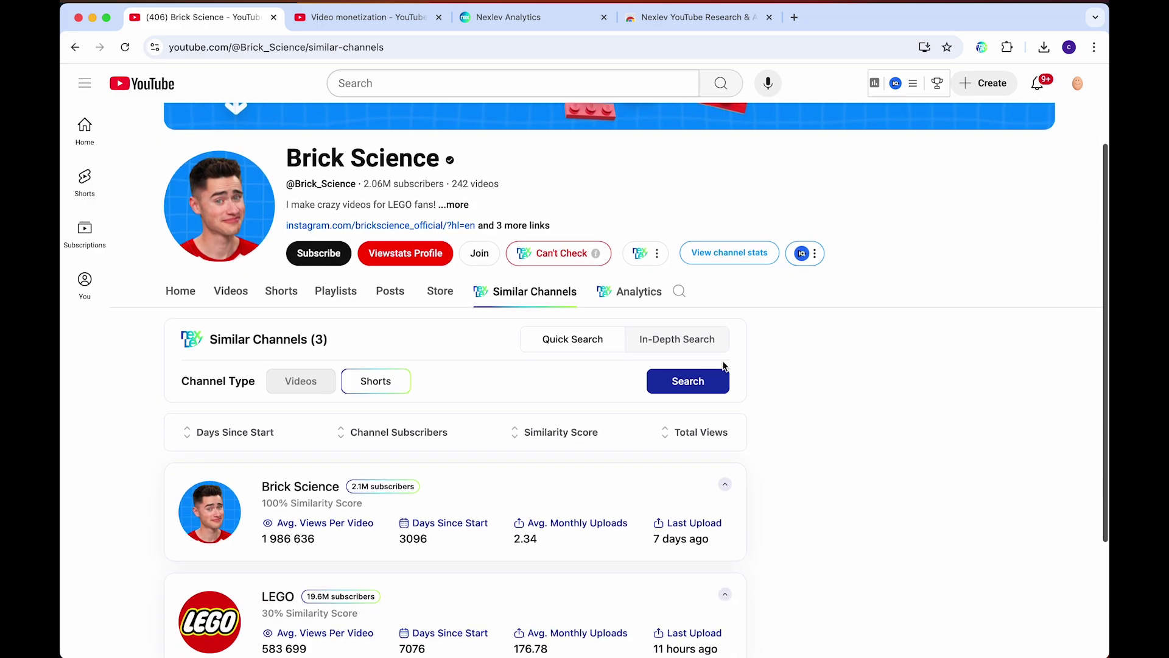
Open Nexlev's Analytics for the Brick Science channel and look over the video versus Shorts views and channel statistics
left_click(638, 301)
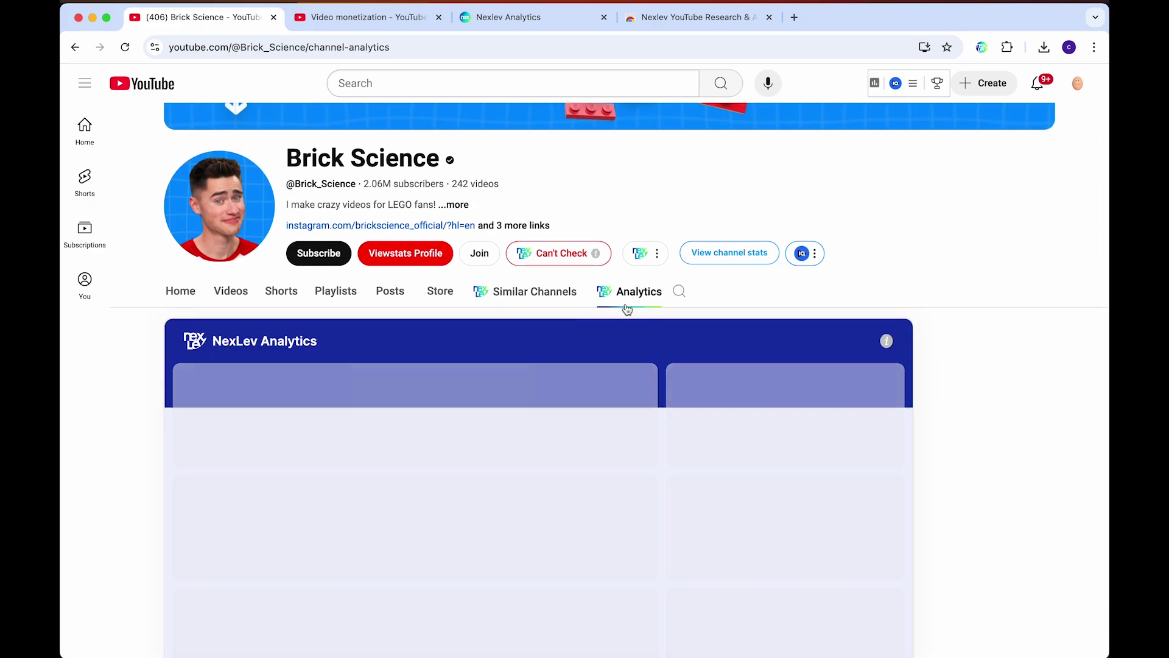
scroll(634, 302, "down", 2)
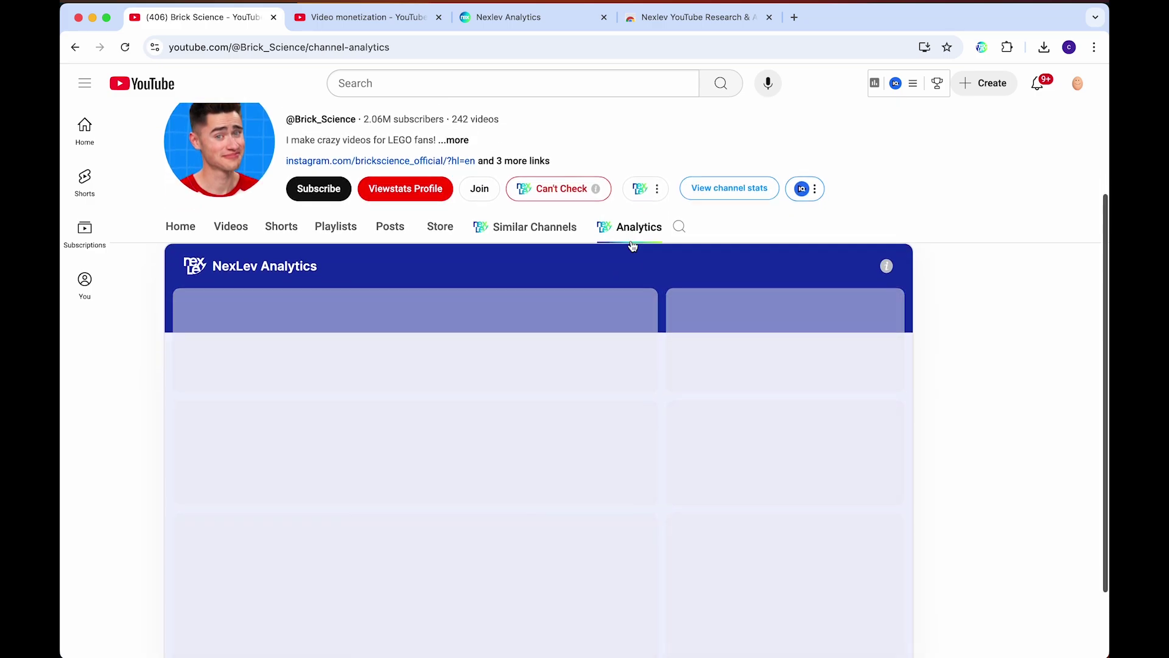
scroll(550, 309, "down", 3)
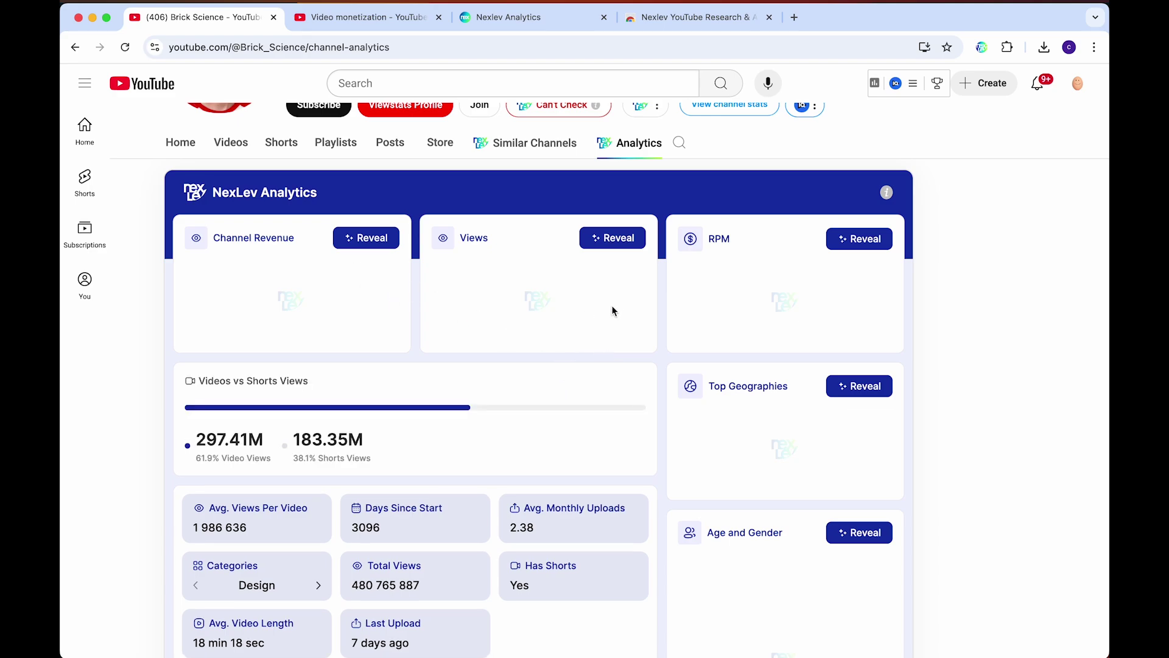
scroll(613, 311, "down", 1)
scroll(613, 311, "down", 1)
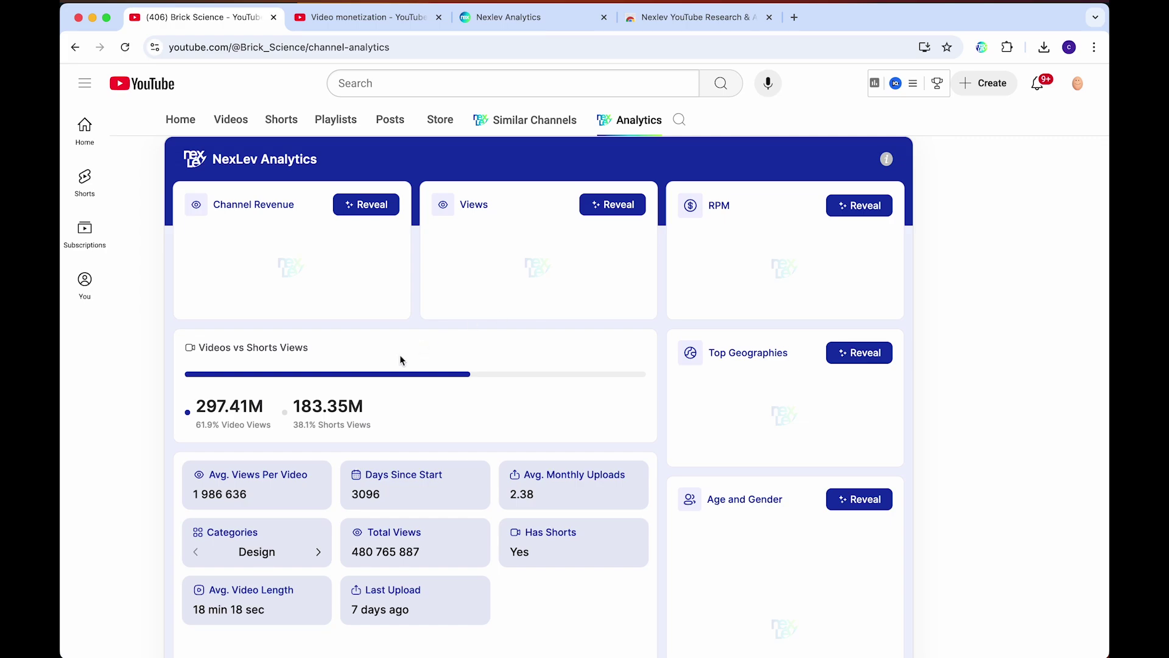
scroll(385, 295, "up", 1)
Reveal the channel's revenue for the last 28 days, view its Short Form Revenue and return to Total Revenue
left_click(365, 226)
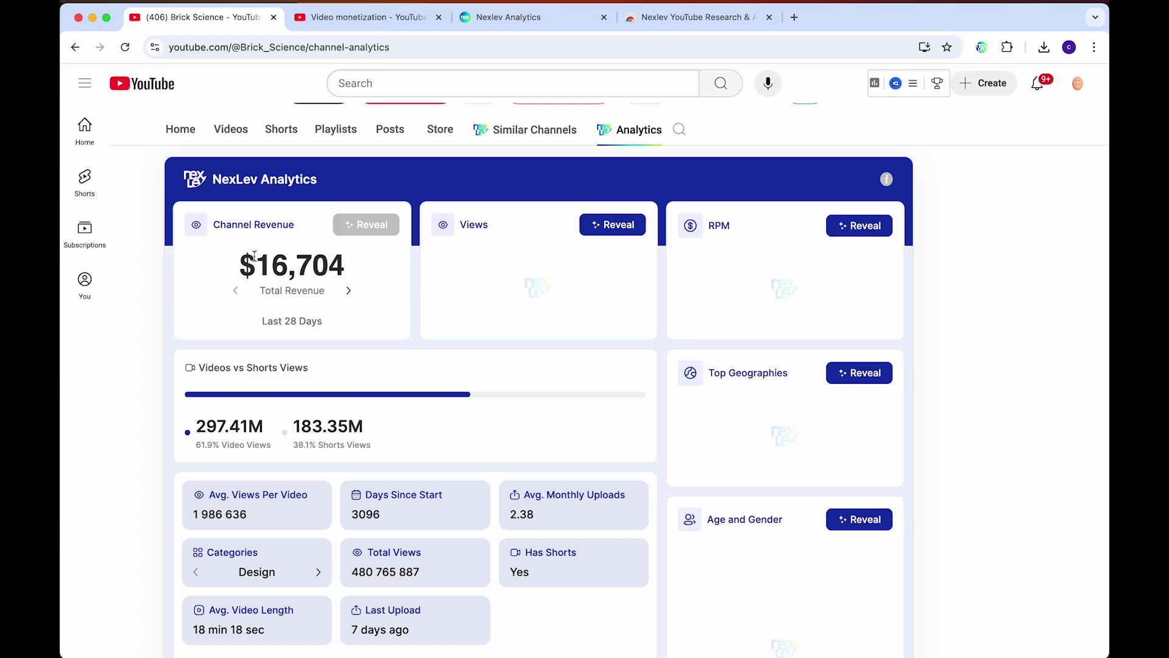
double_click(359, 271)
left_click(360, 271)
left_click_drag(237, 267, 341, 268)
left_click(331, 266)
double_click(330, 266)
left_click(351, 291)
left_click(351, 292)
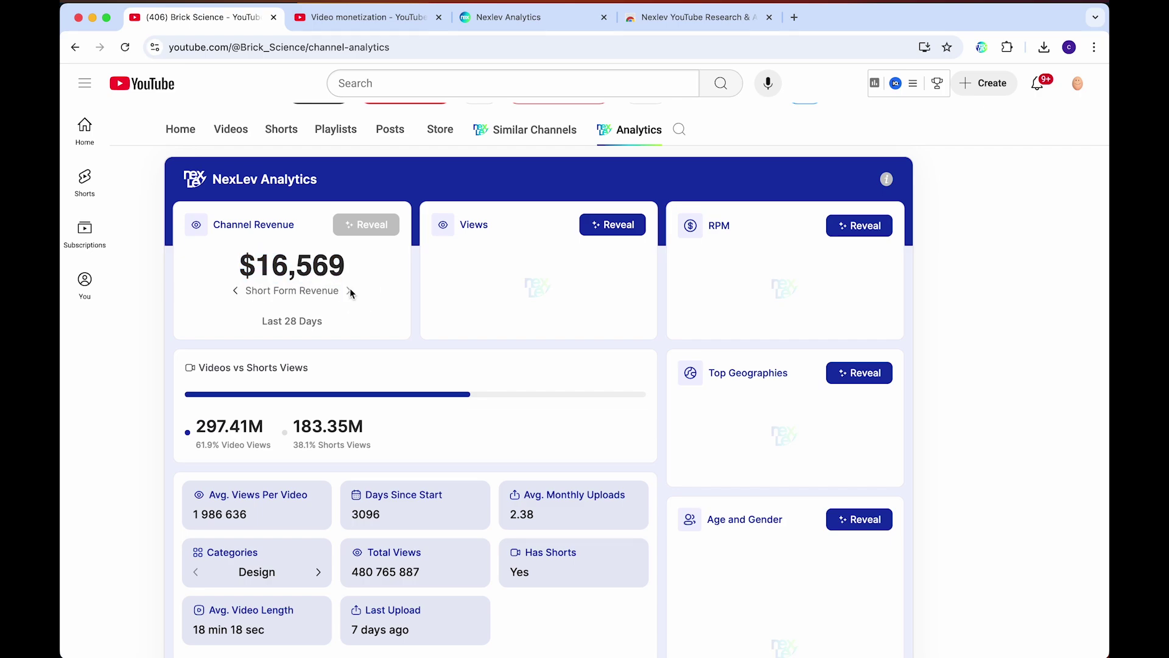
left_click(237, 291)
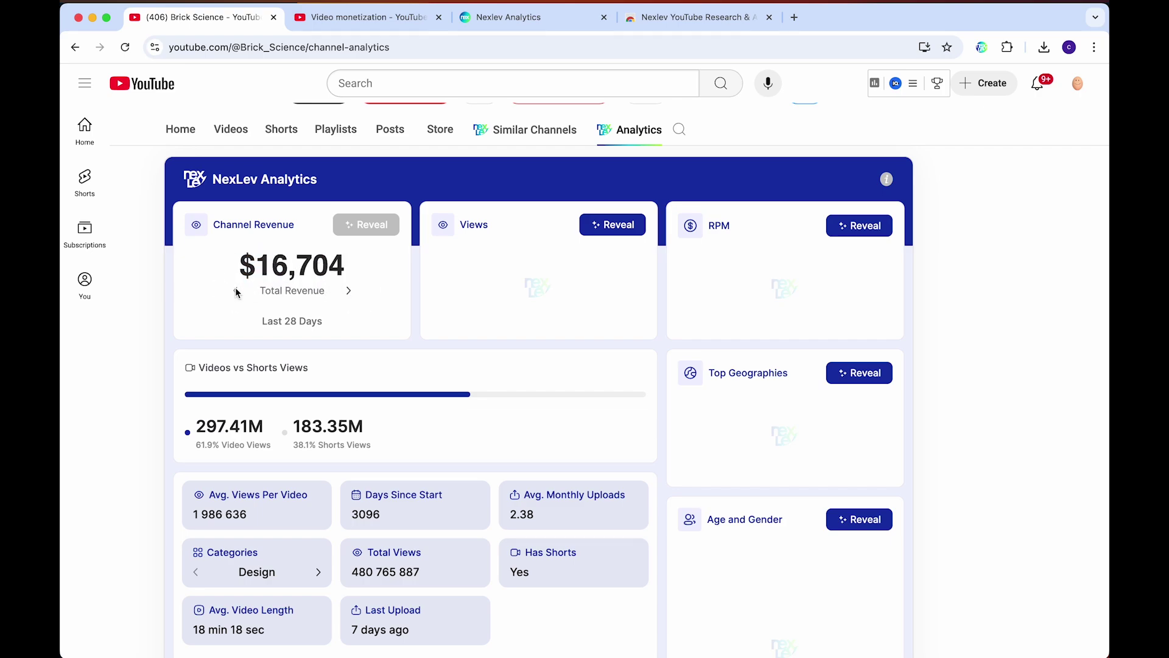
Reveal the channel's RPM and review the Long Form RPM beside the other analytics cards
left_click(849, 227)
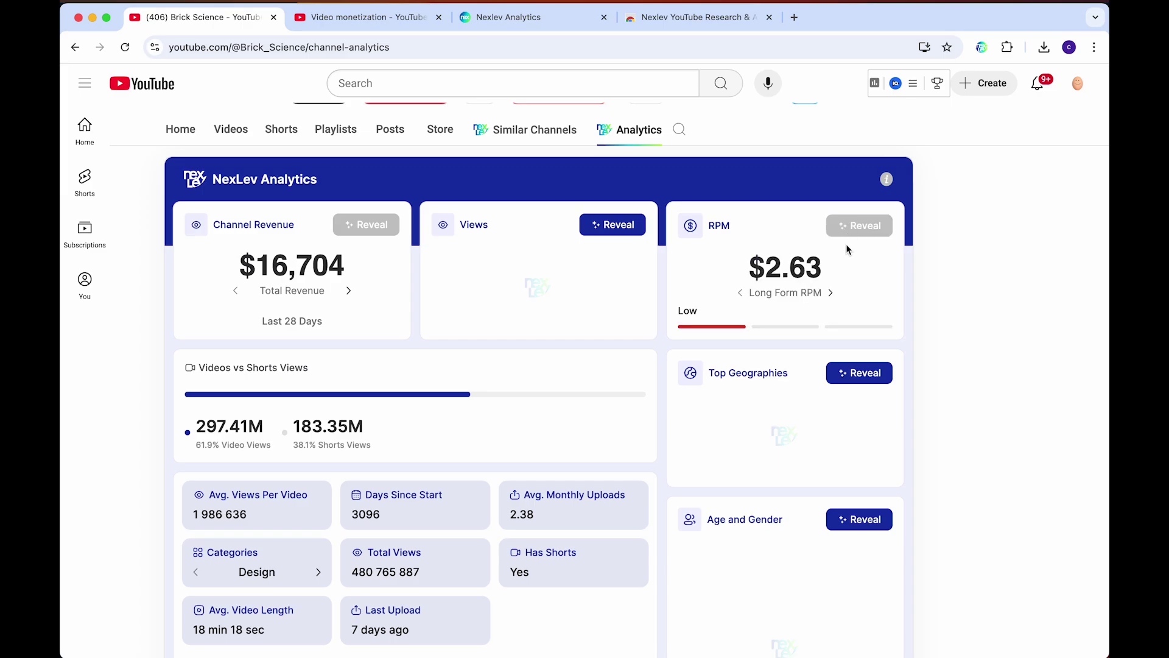
left_click(831, 293)
scroll(666, 335, "up", 2)
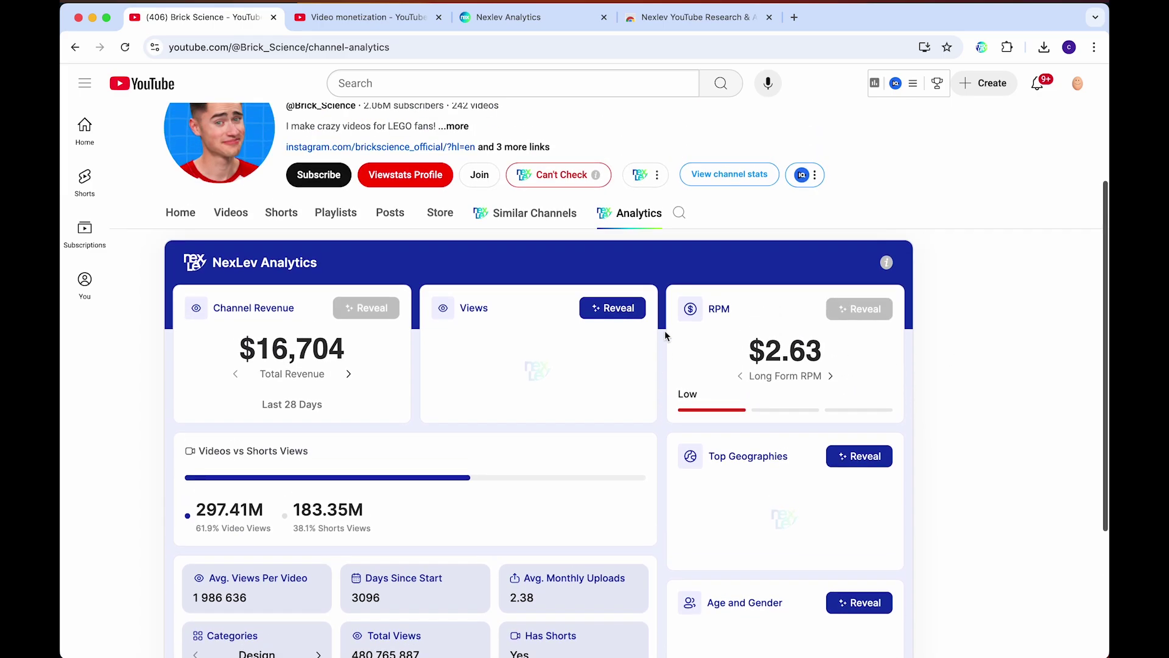
scroll(666, 335, "down", 2)
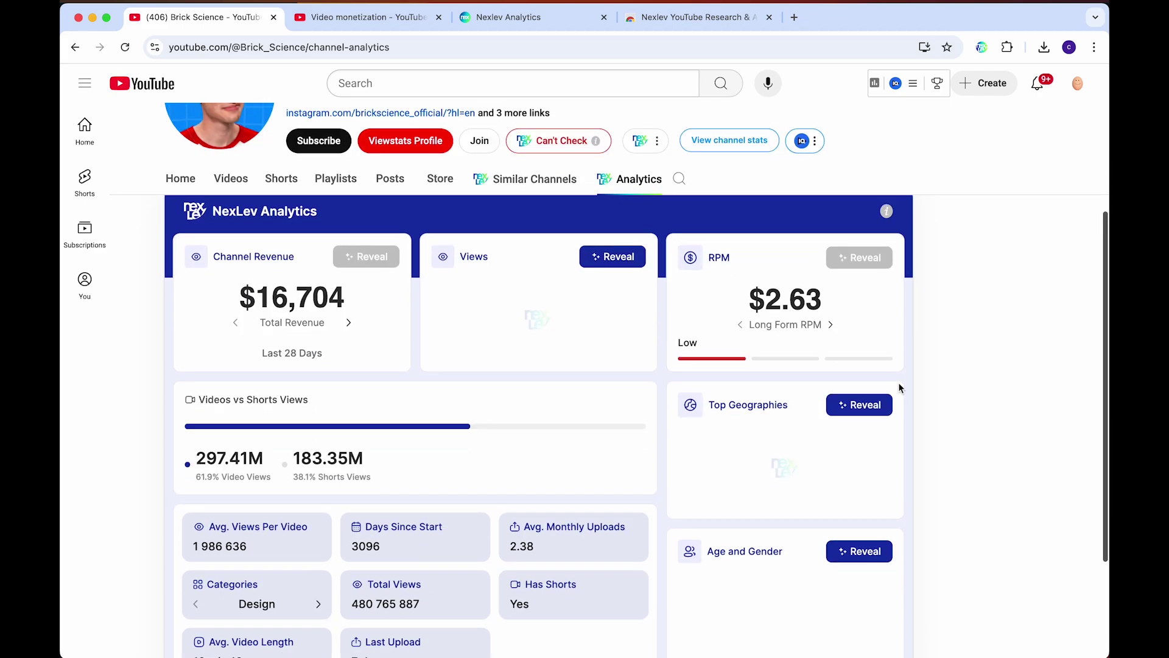
scroll(900, 387, "down", 3)
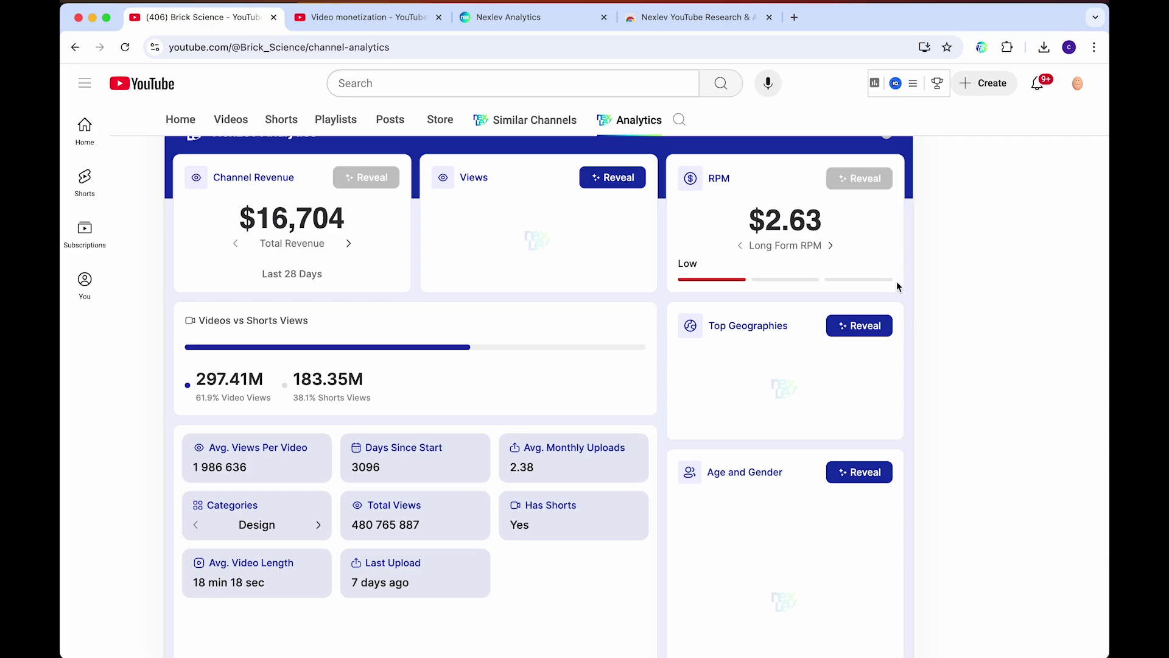
scroll(973, 324, "up", 2)
scroll(973, 324, "down", 2)
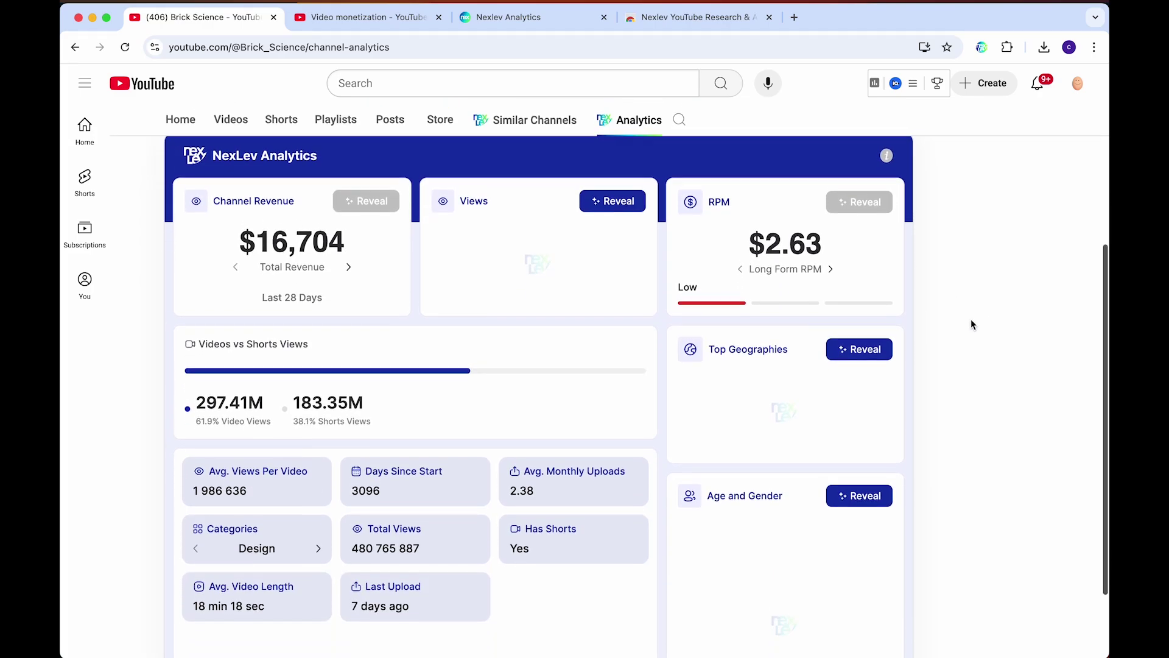
scroll(494, 519, "down", 1)
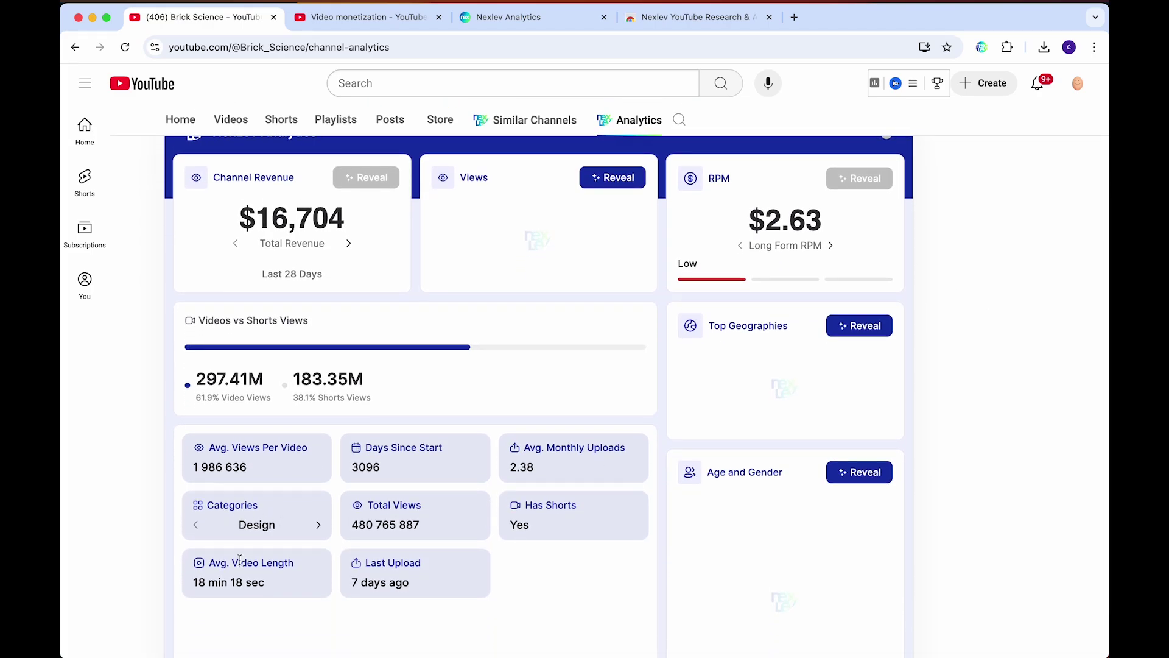
Examine the channel's category and average video length in the statistics cards
left_click(224, 528)
left_click_drag(225, 529, 295, 520)
left_click(295, 521)
left_click_drag(194, 582, 270, 583)
left_click(269, 582)
left_click_drag(193, 582, 250, 580)
left_click(249, 579)
Reveal the Age and Gender and Top Geographies data and review the audience's country breakdown
left_click(859, 472)
left_click(859, 326)
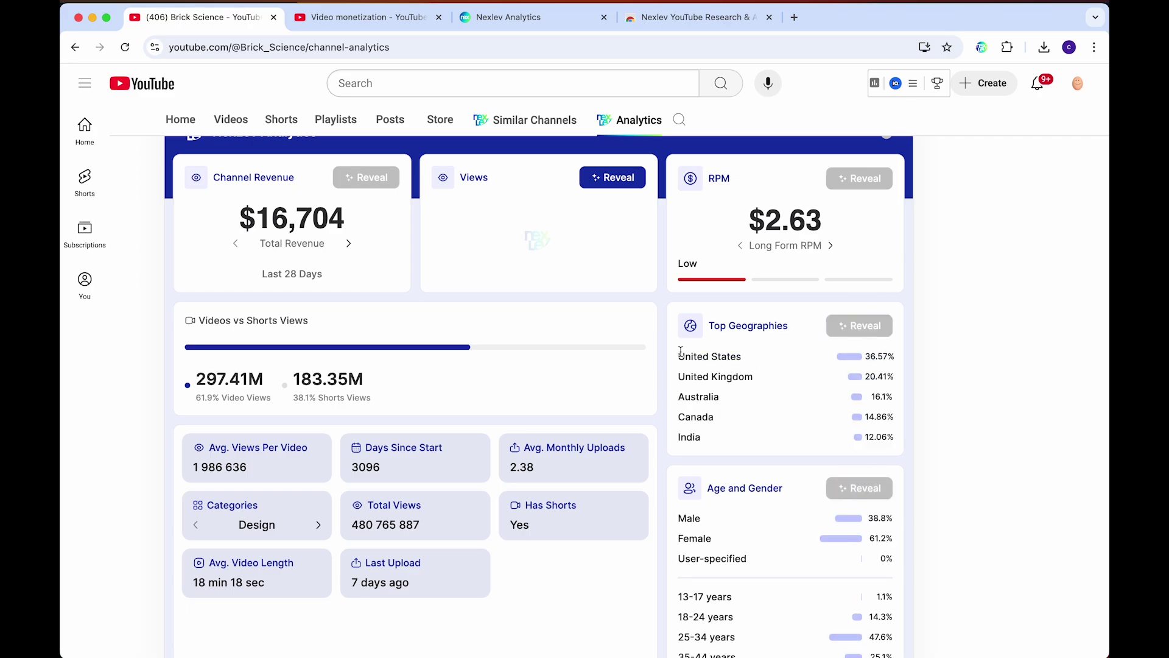
left_click_drag(679, 352, 825, 433)
left_click(823, 431)
scroll(822, 433, "down", 3)
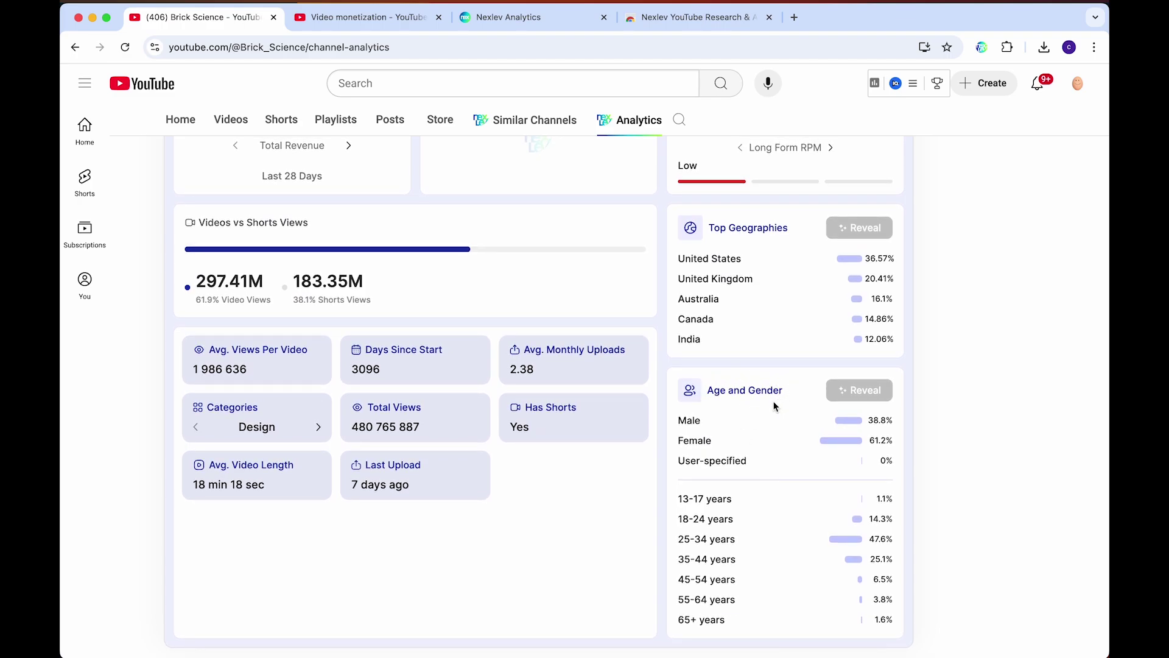
Examine the audience's gender split and age groups
left_click_drag(696, 420, 912, 464)
left_click(911, 465)
double_click(880, 420)
left_click(877, 514)
Compare the United States audience share with the Long Form RPM and review the channel header above the analytics
scroll(915, 470, "up", 5)
scroll(915, 470, "down", 4)
left_click_drag(866, 258, 897, 262)
left_click(897, 262)
scroll(906, 269, "up", 3)
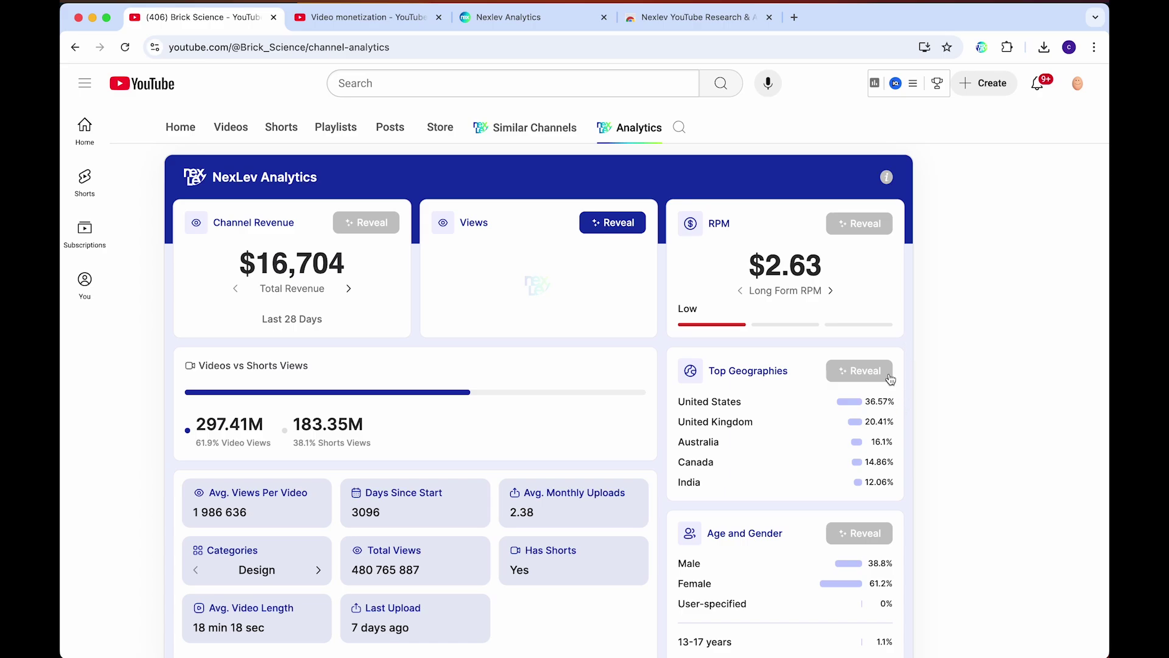
left_click_drag(744, 265, 828, 268)
left_click(527, 285)
scroll(631, 258, "up", 5)
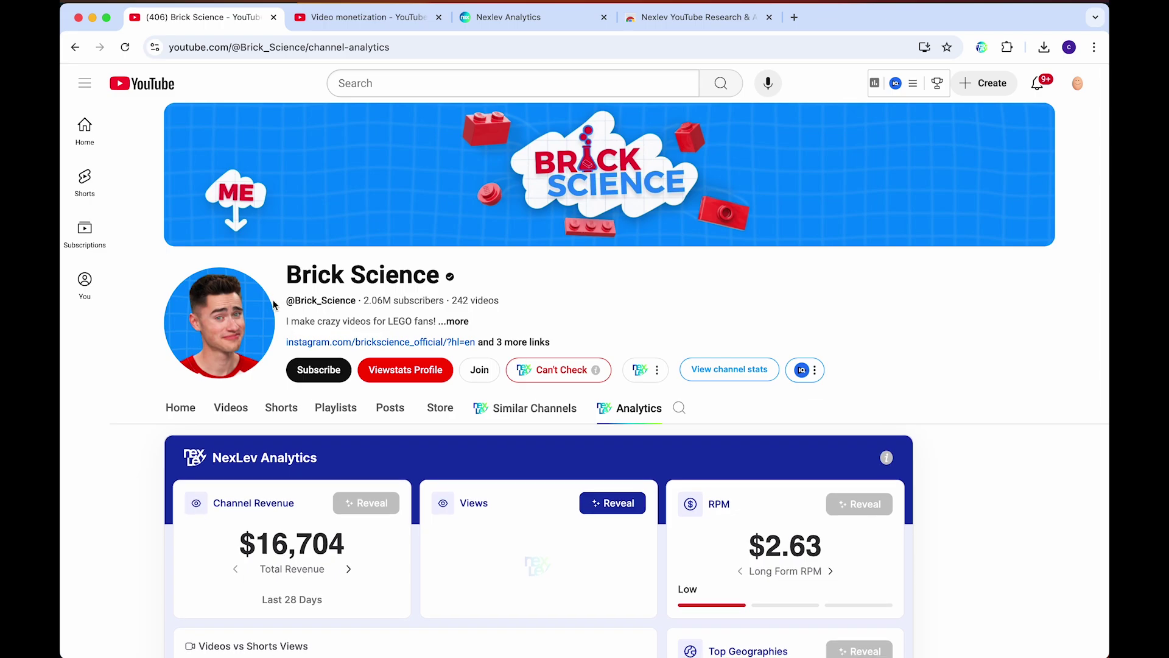
scroll(354, 281, "down", 2)
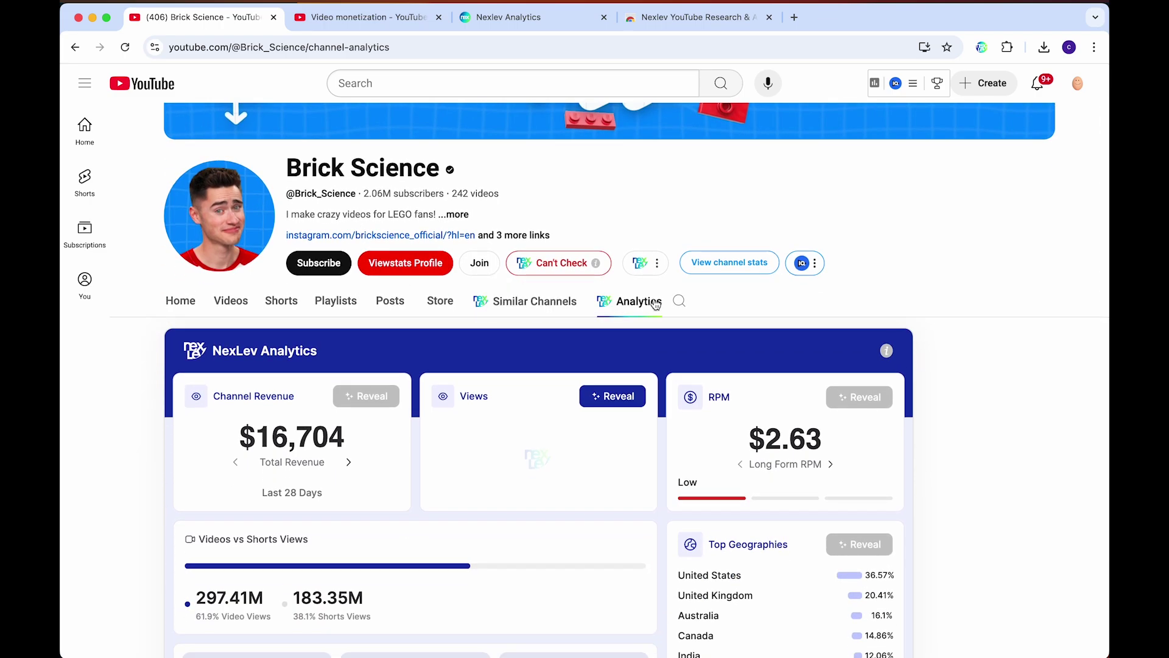
Switch to the Chrome Web Store page of the Nexlev YouTube Research & Analytics extension
left_click(695, 17)
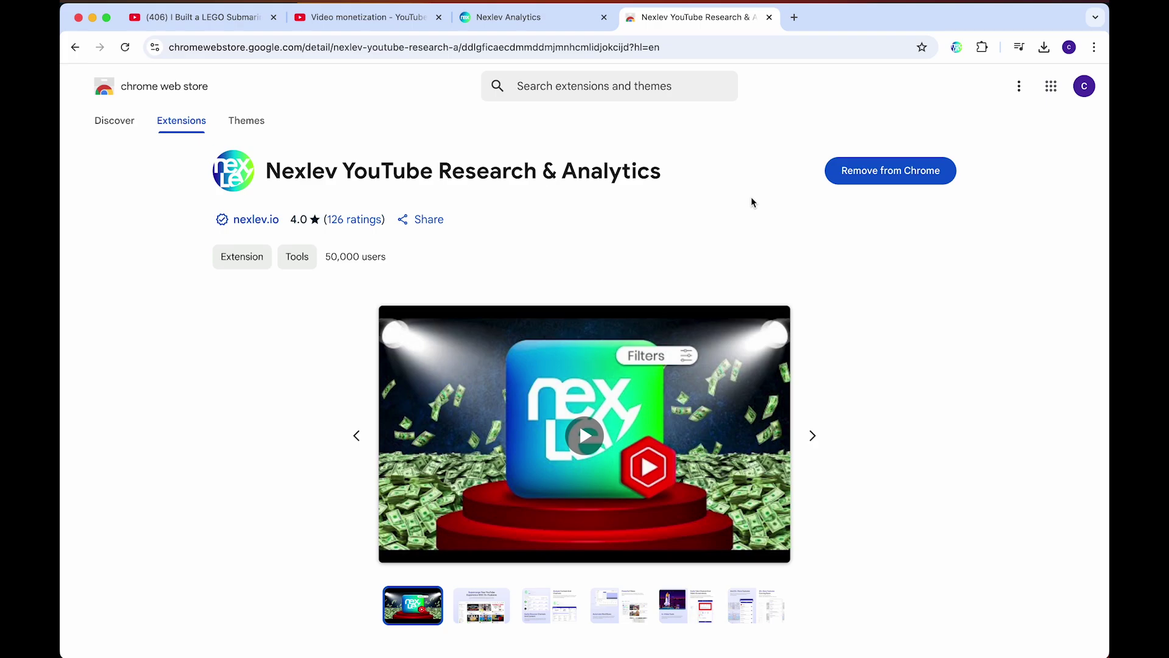
left_click(753, 190)
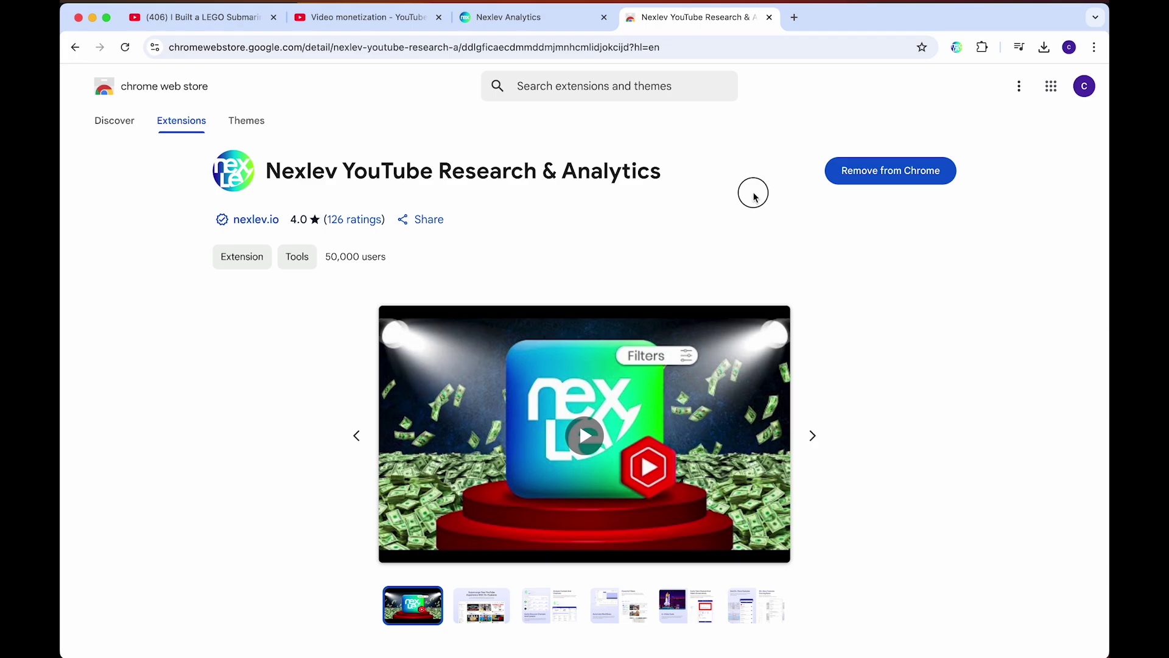
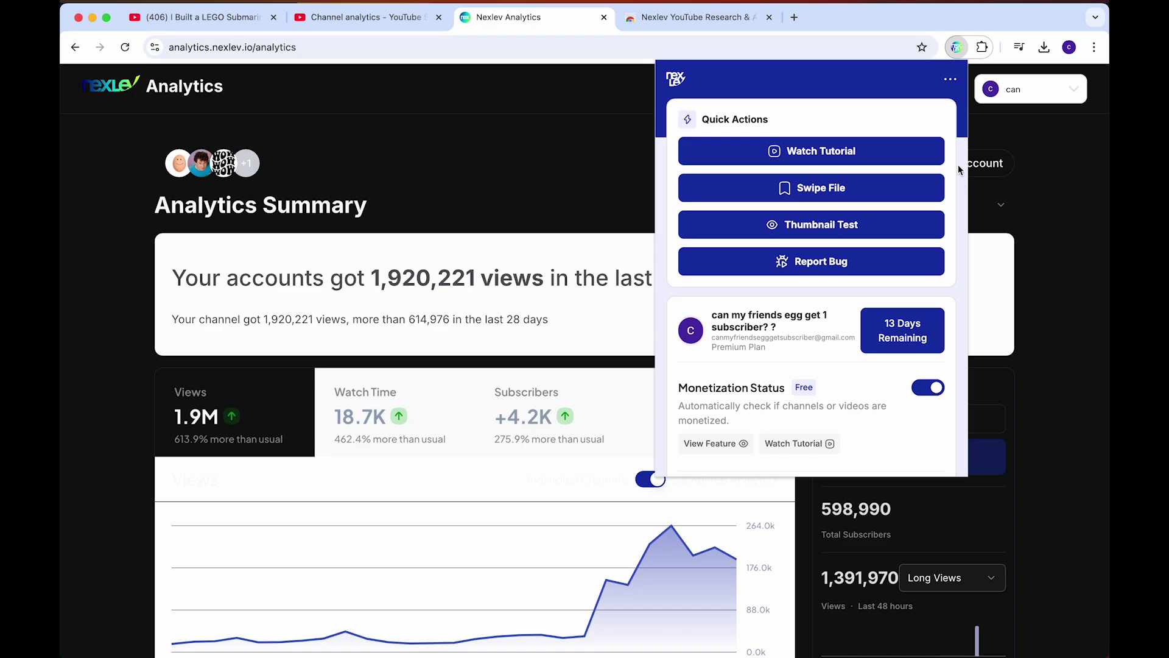
Reopen the Nexlev extension popup over Nexlev Analytics, examine its free and premium feature switches, and close it
left_click(957, 49)
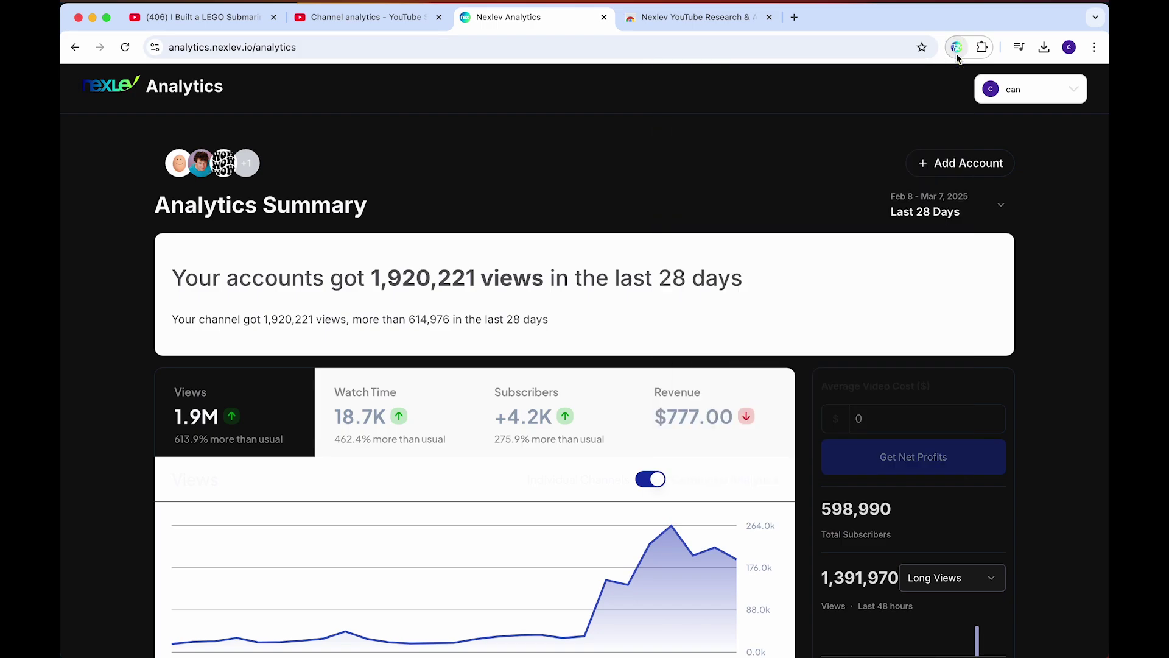
left_click(956, 47)
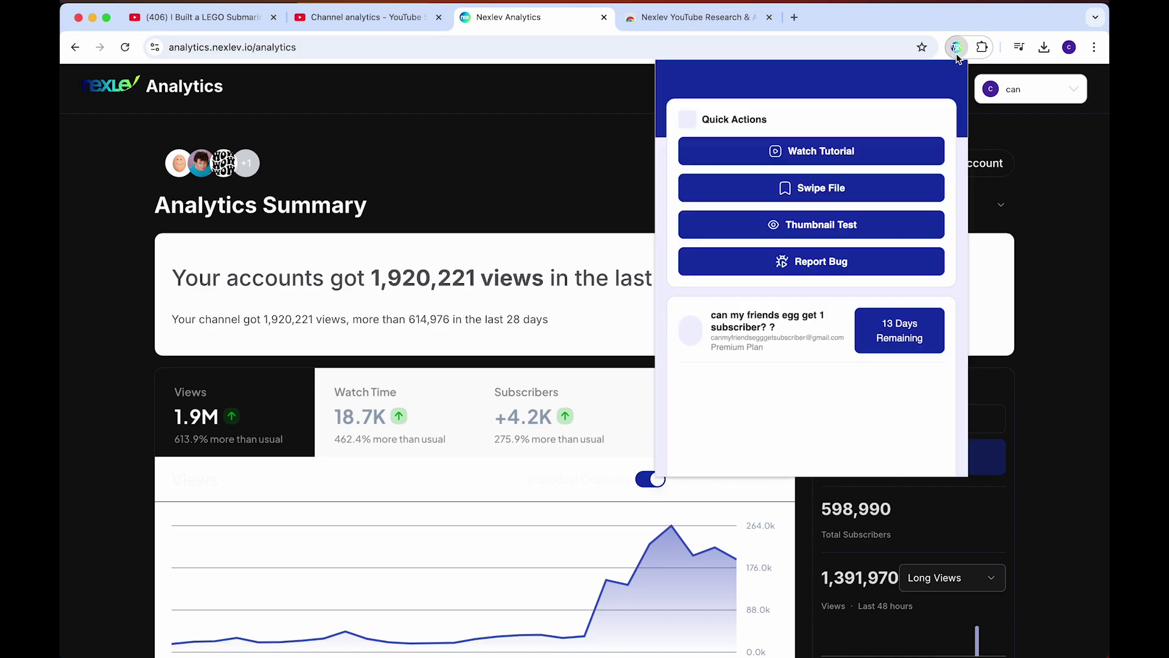
scroll(729, 273, "down", 5)
scroll(729, 274, "down", 6)
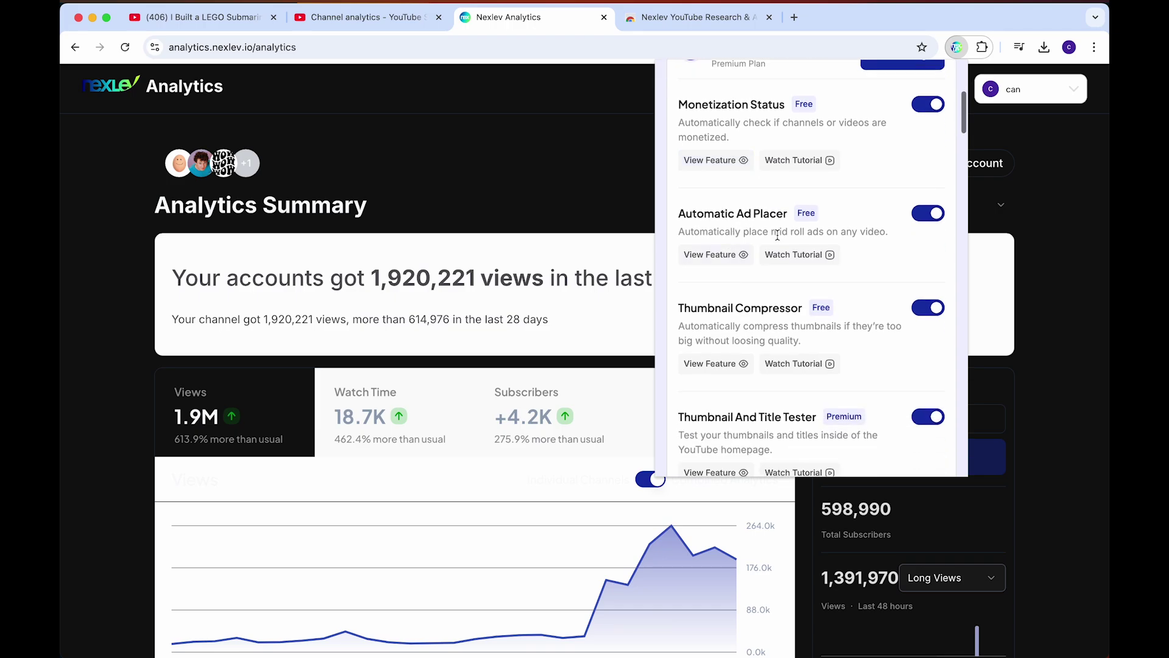
scroll(774, 293, "down", 5)
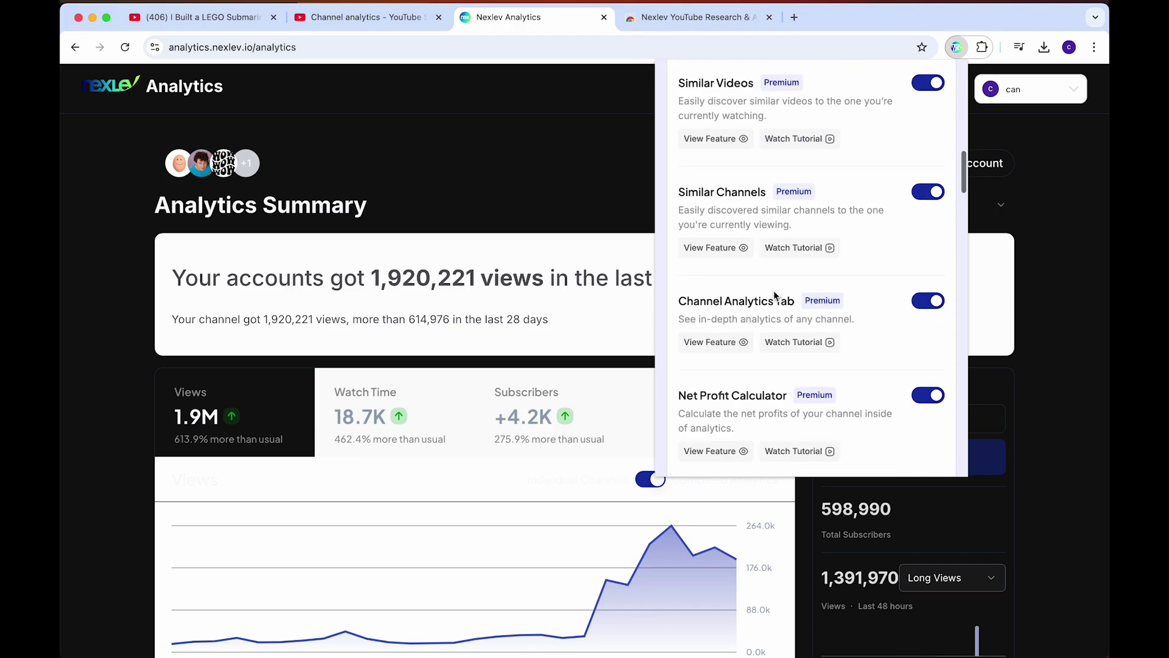
scroll(720, 204, "up", 6)
scroll(721, 207, "up", 4)
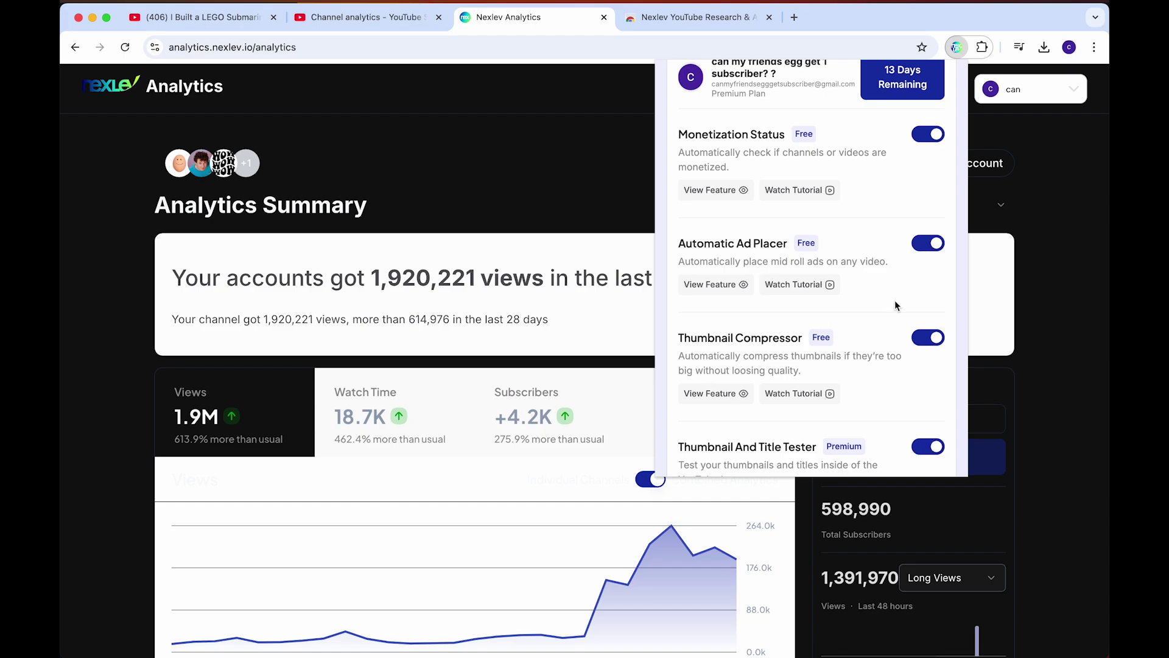
left_click(840, 145)
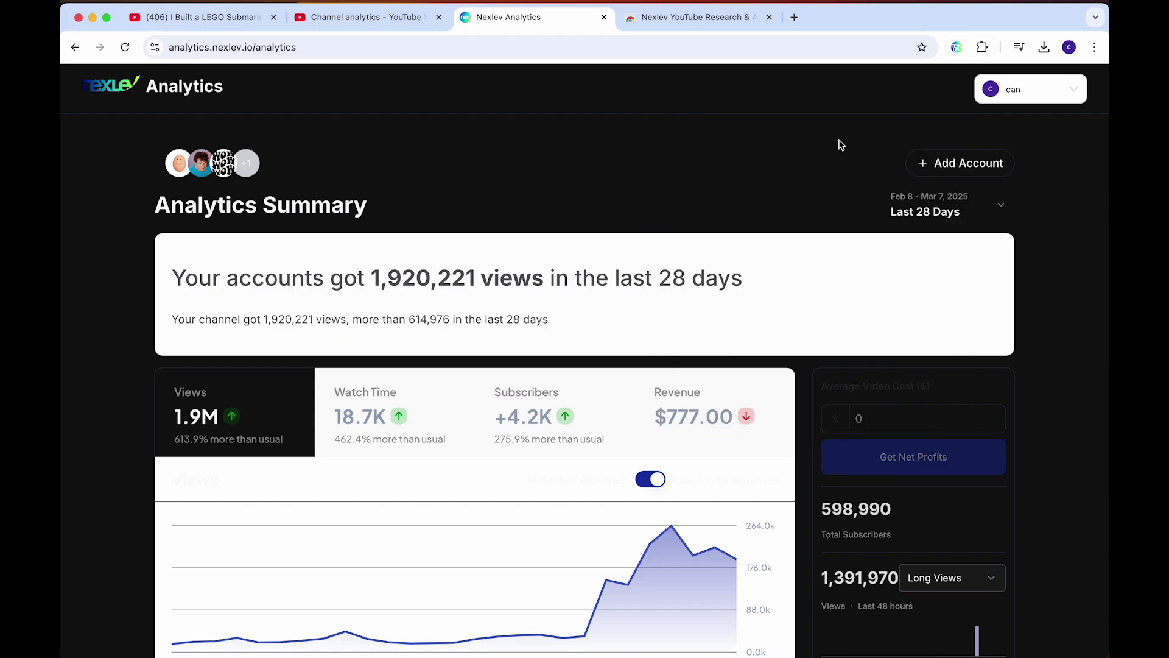